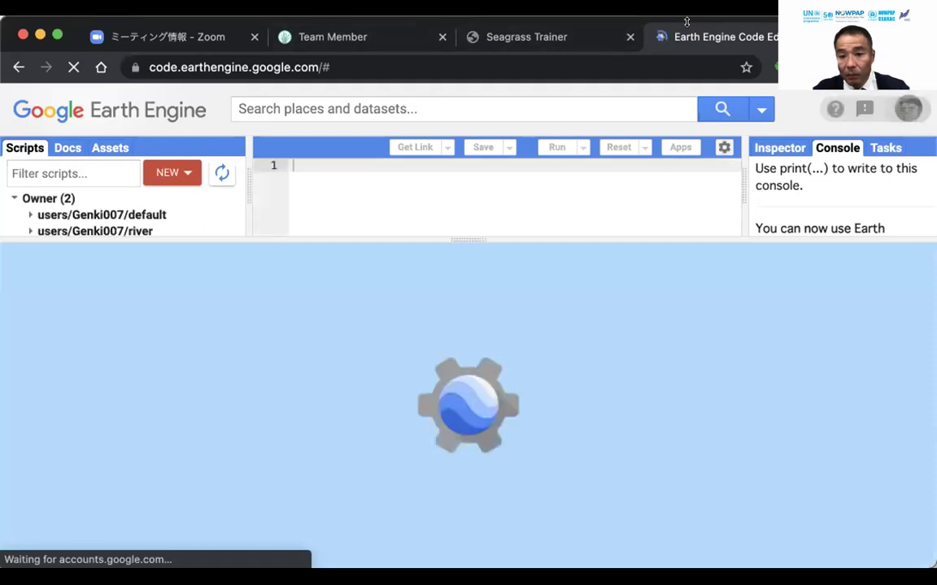
Sign out of the current Google account from the avatar menu and dismiss the library-loading error.
left_click(902, 112)
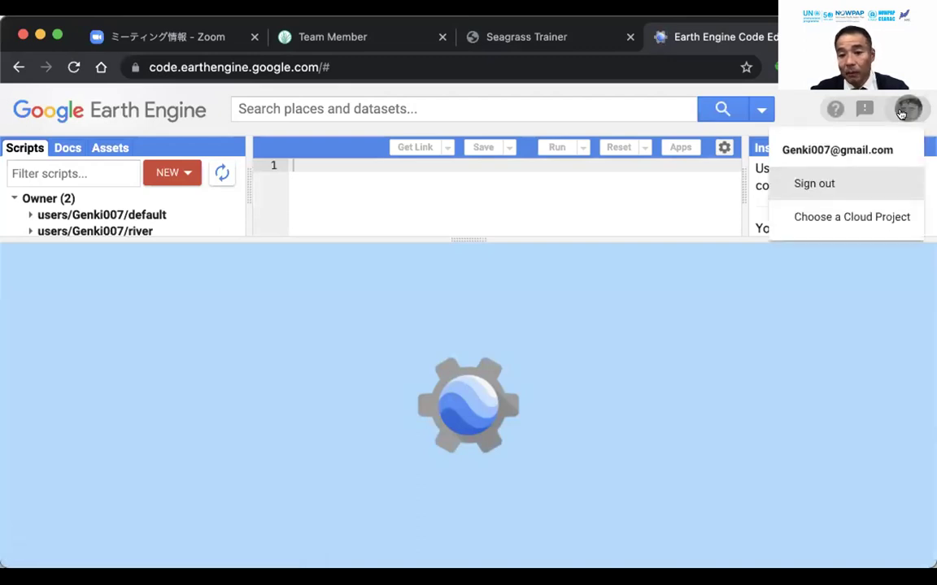
left_click(813, 184)
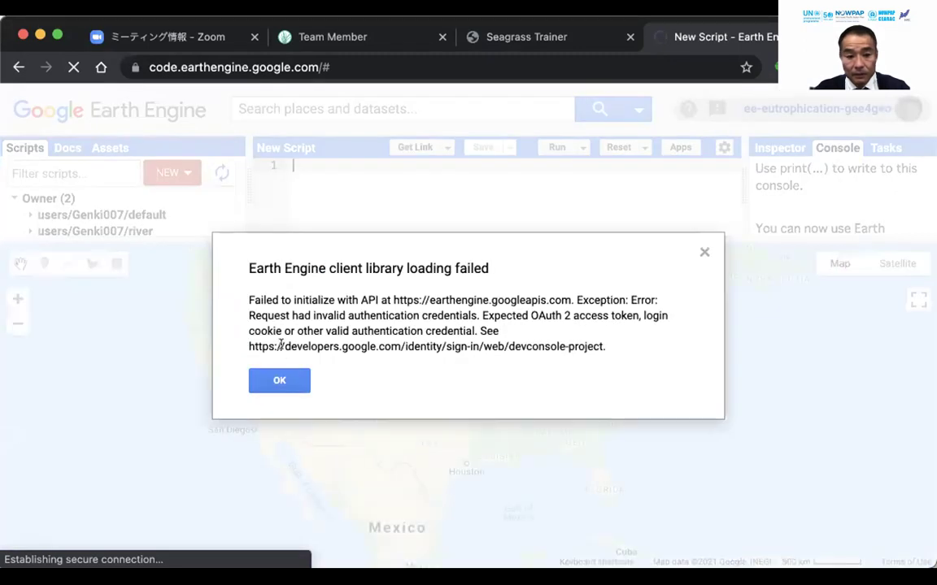
left_click(279, 378)
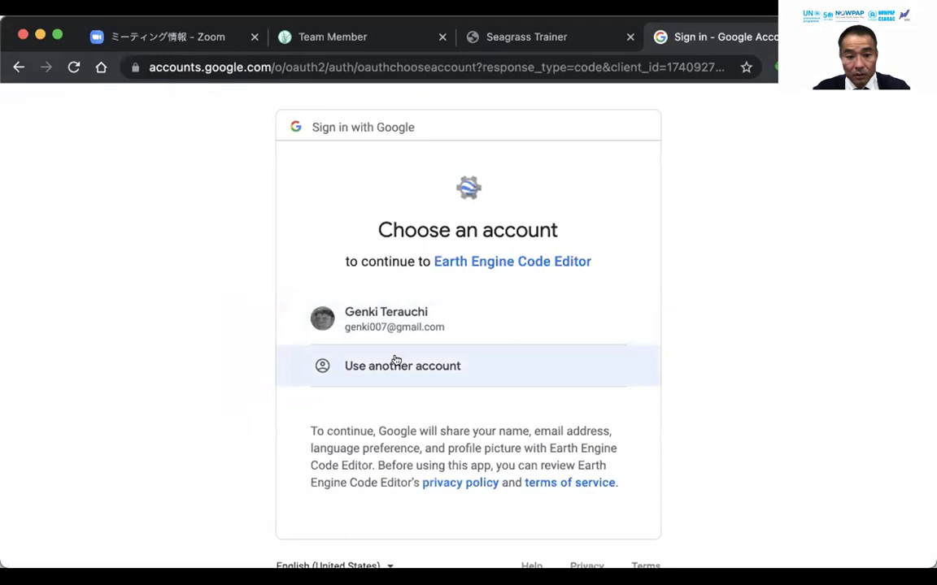
Choose 'Use another account' and enter the other account's e-mail address from the saved suggestion.
left_click(396, 362)
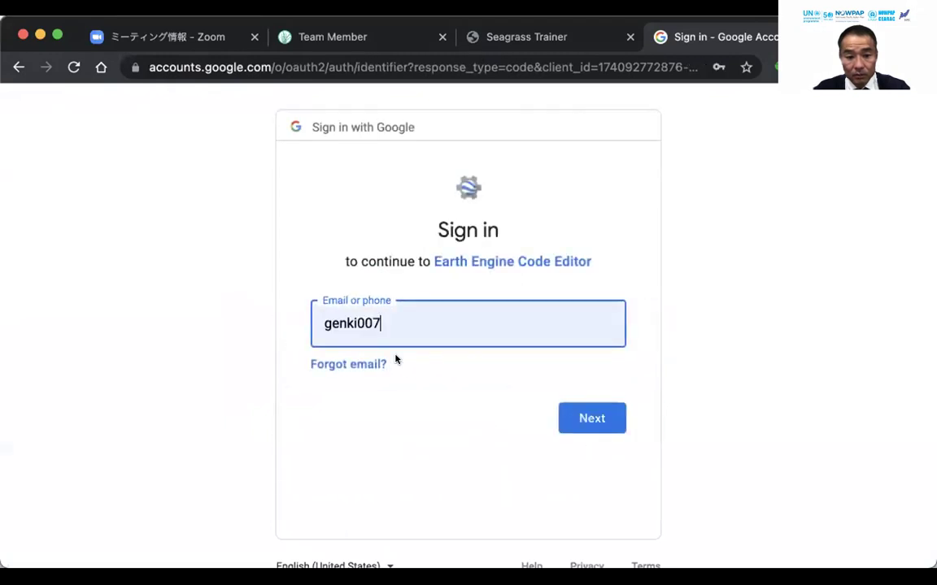
double_click(418, 317)
left_click(323, 329)
double_click(389, 318)
type("map")
left_click(370, 367)
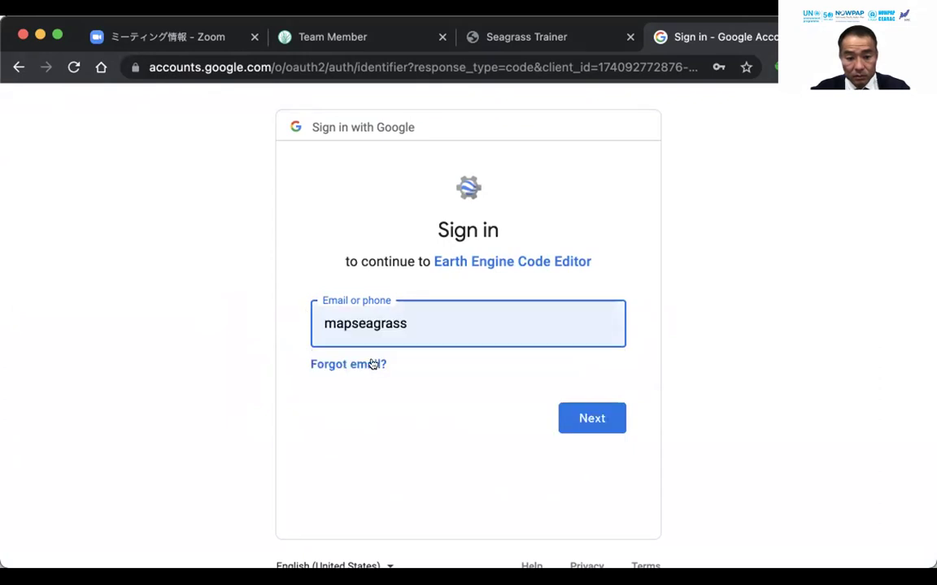
type("@")
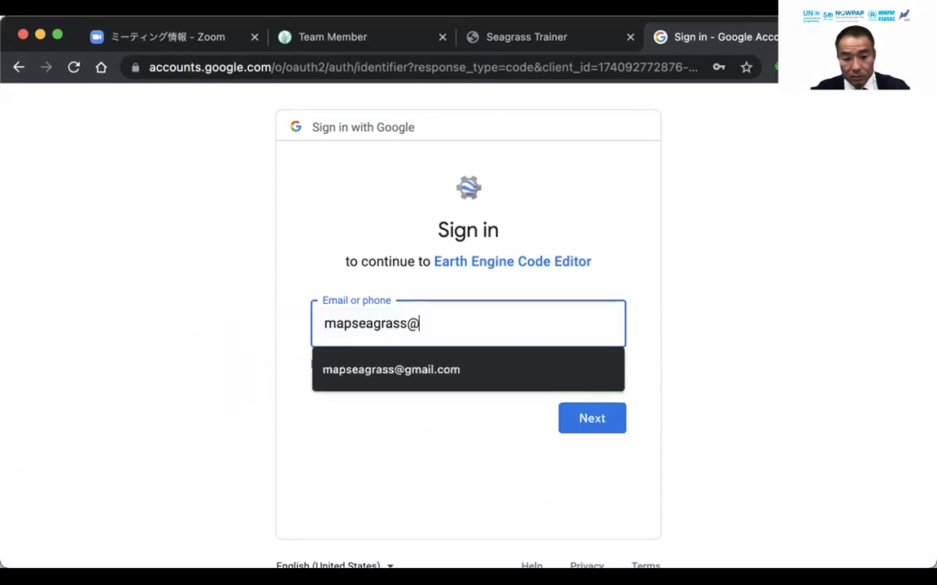
left_click(391, 369)
left_click(586, 418)
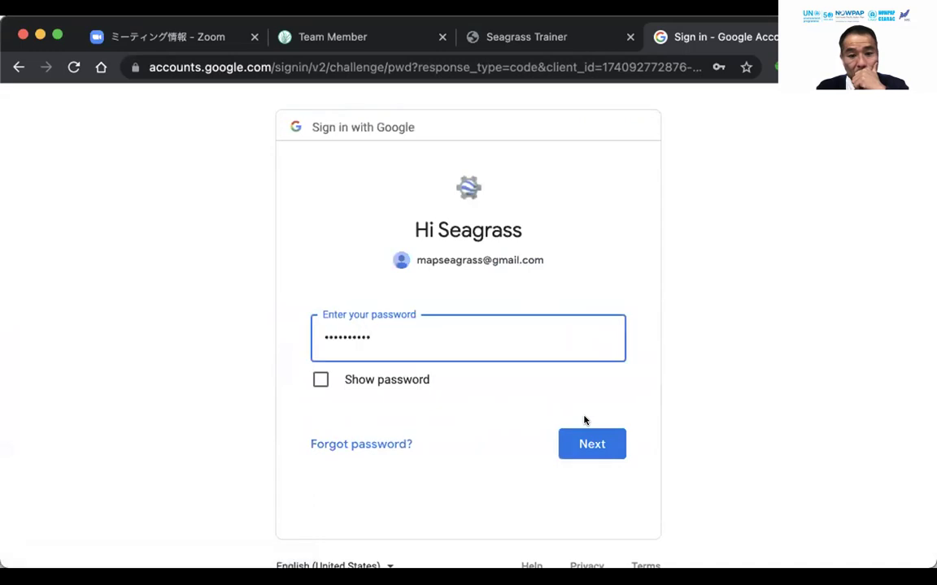
Re-enter the account password and accept switching to the existing browser profile.
left_click(592, 439)
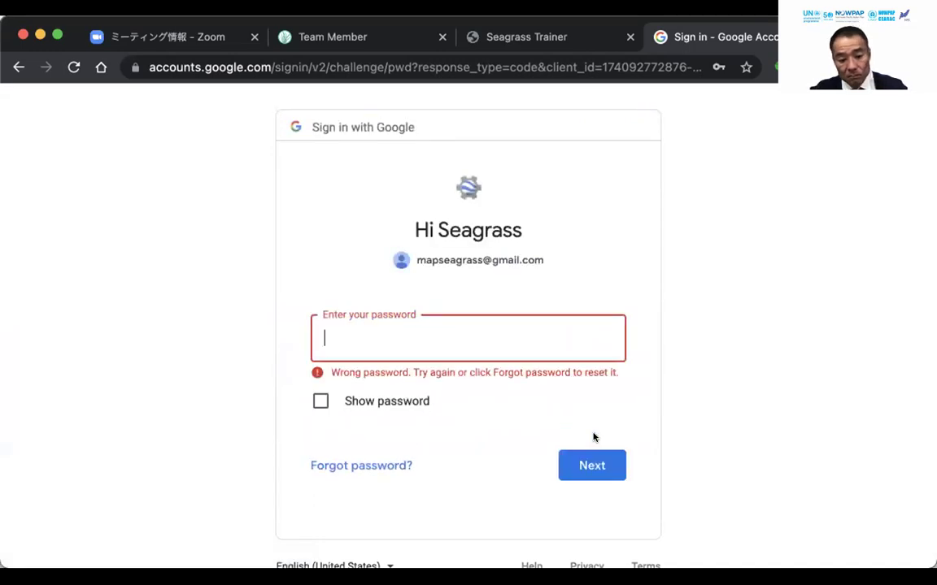
type("•••••••")
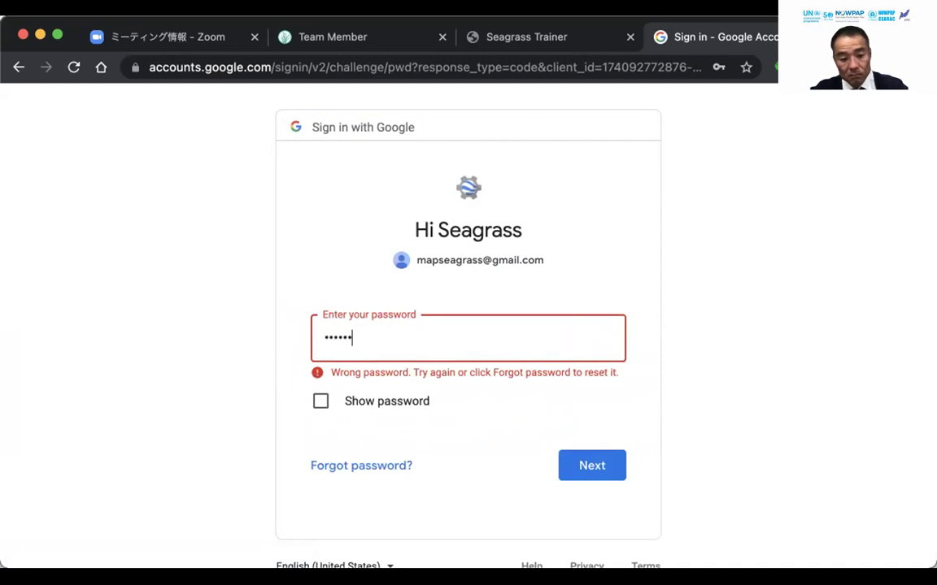
type("•••")
key("Return")
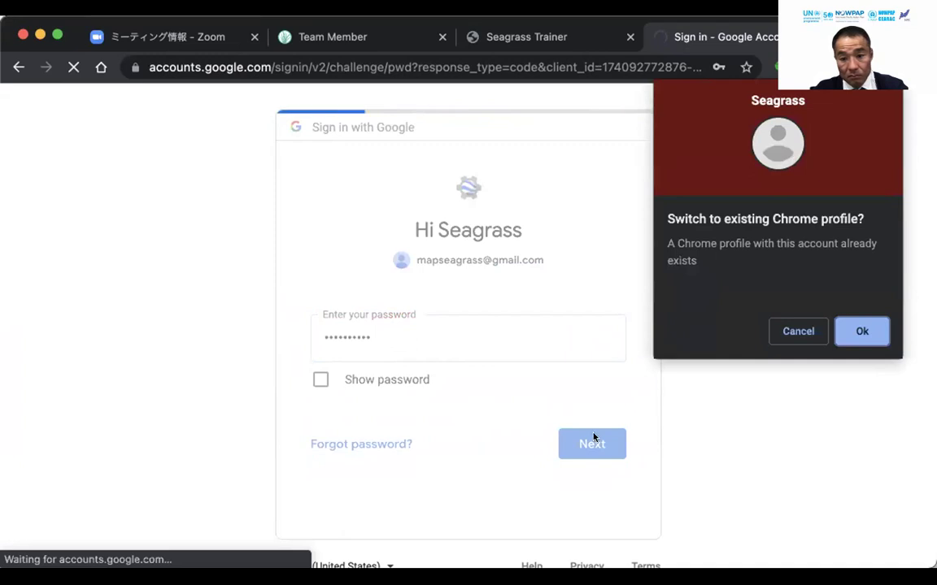
left_click(858, 332)
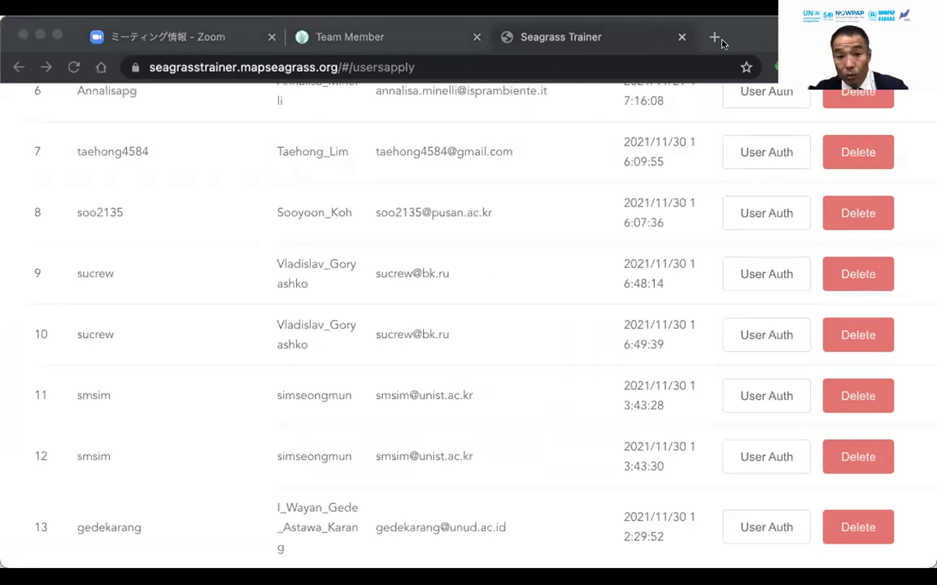
Close the Seagrass Trainer applications tab, leaving the Code Editor with an empty New Script.
left_click(750, 37)
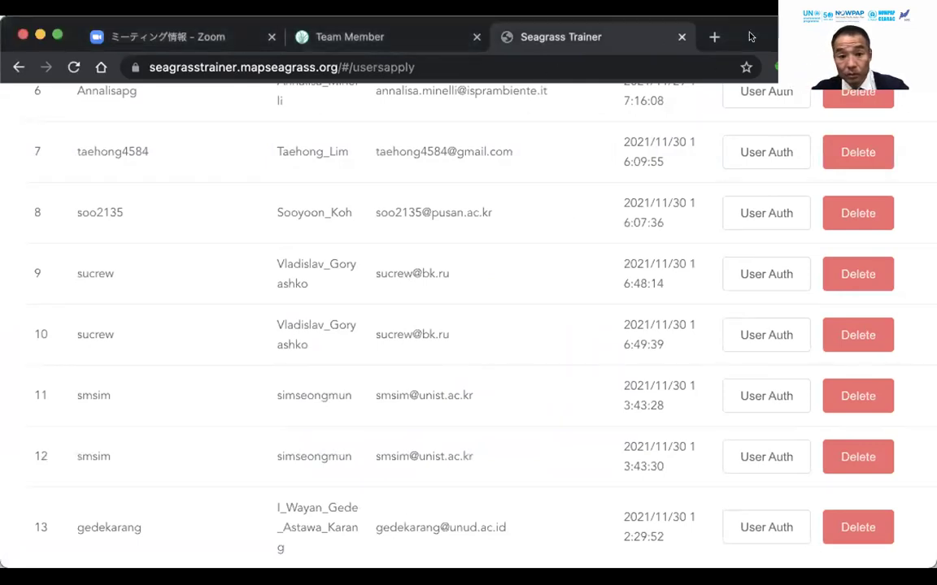
left_click(681, 36)
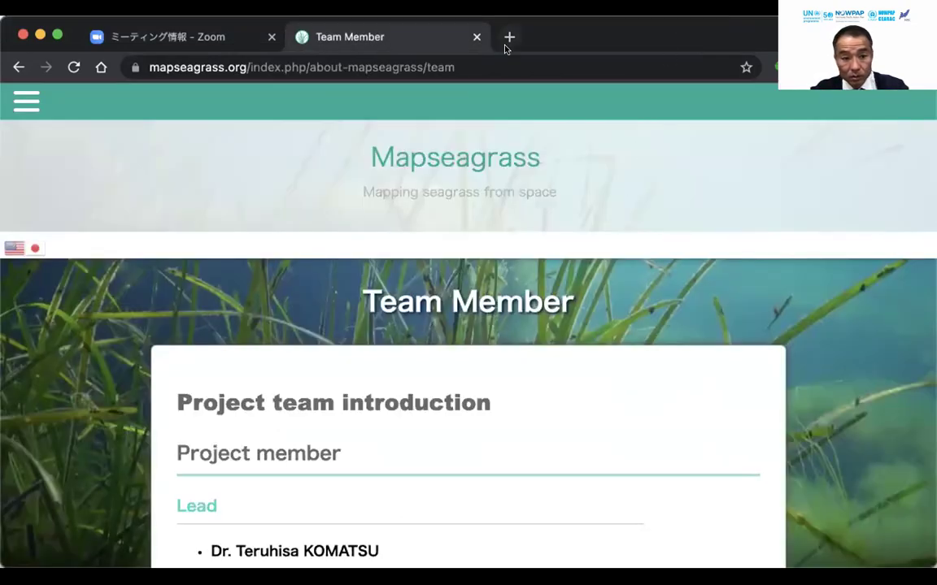
left_click(2, 370)
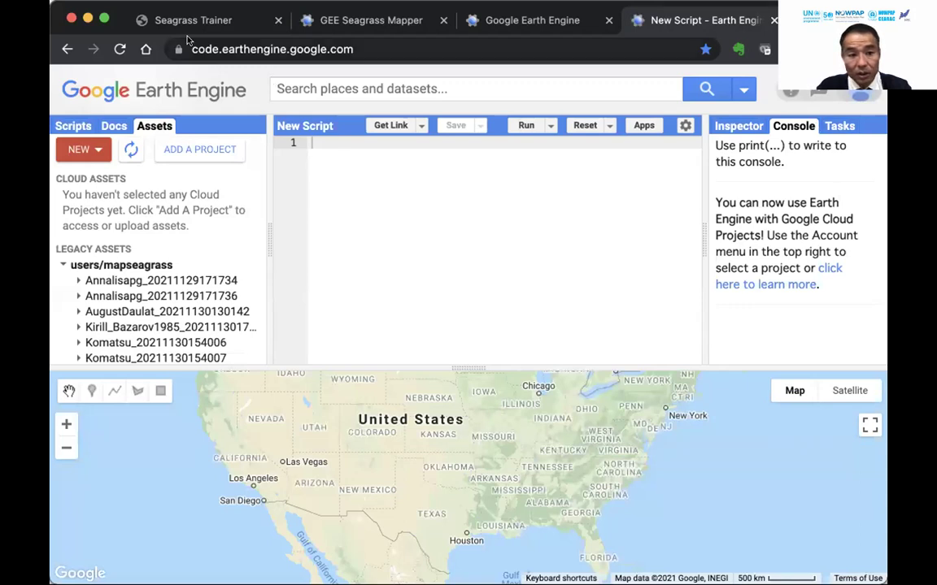
mouse_move(106, 18)
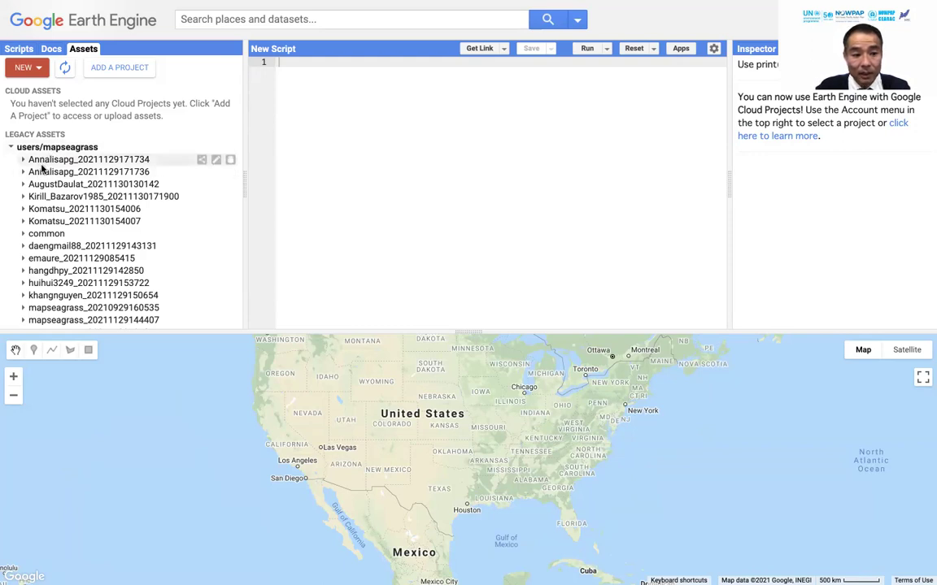
scroll(40, 177, "down", 1)
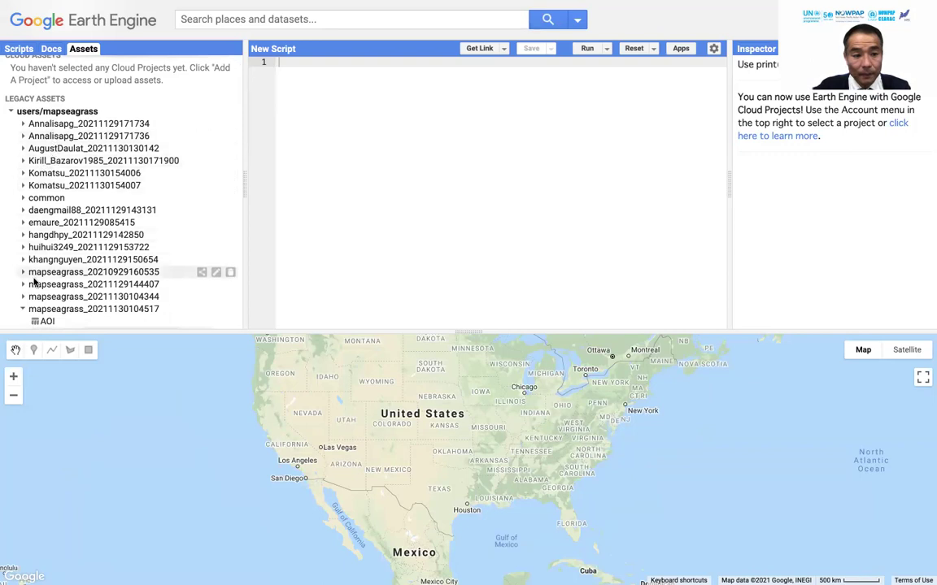
left_click(24, 309)
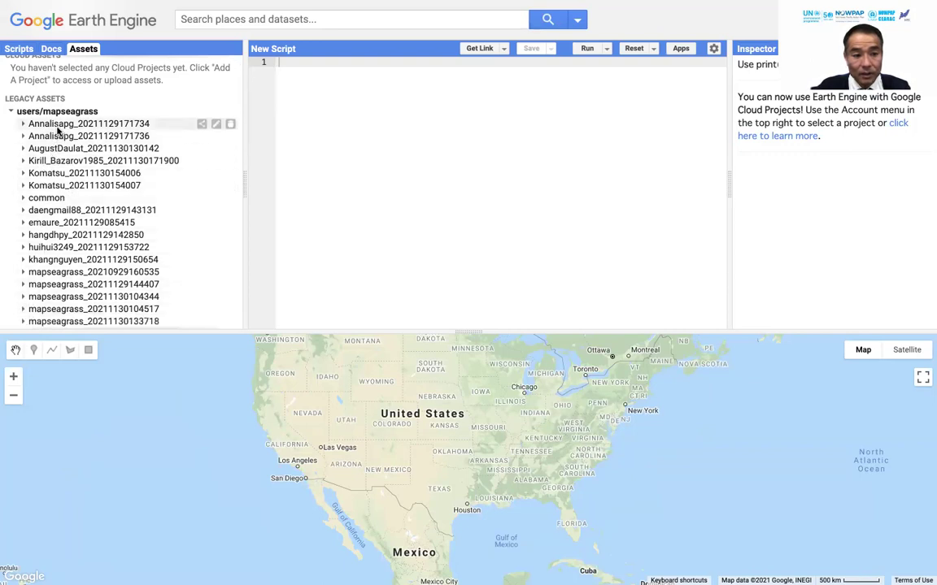
scroll(57, 212, "down", 4)
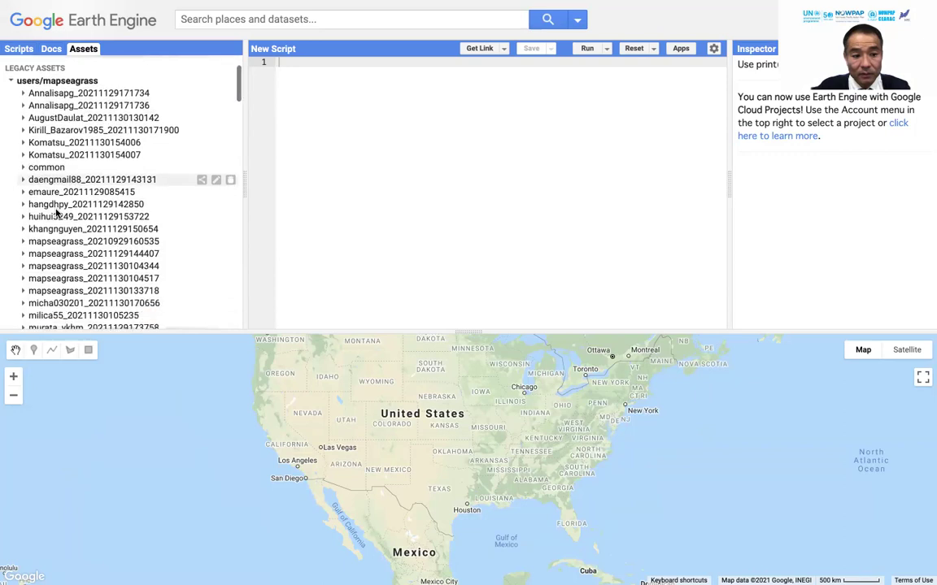
scroll(56, 212, "down", 6)
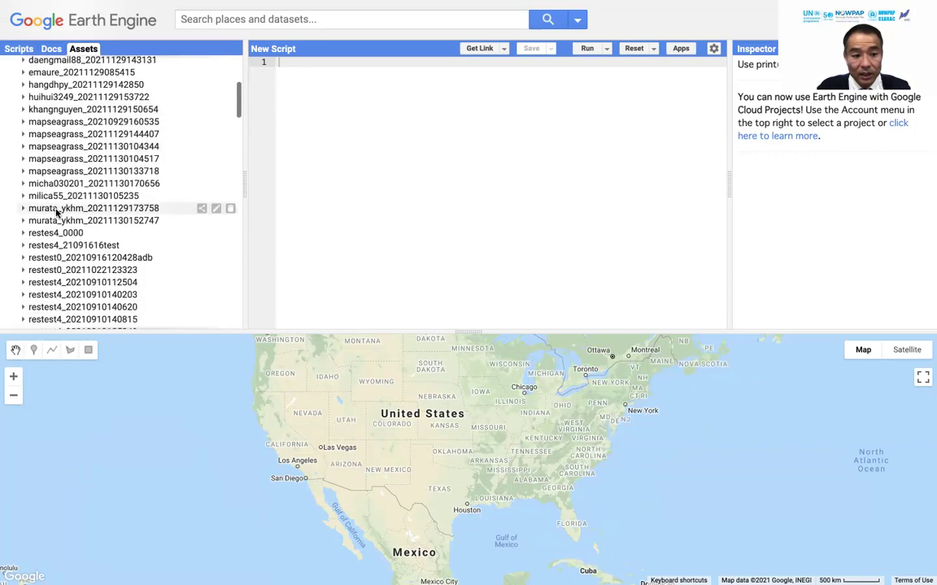
scroll(57, 212, "down", 10)
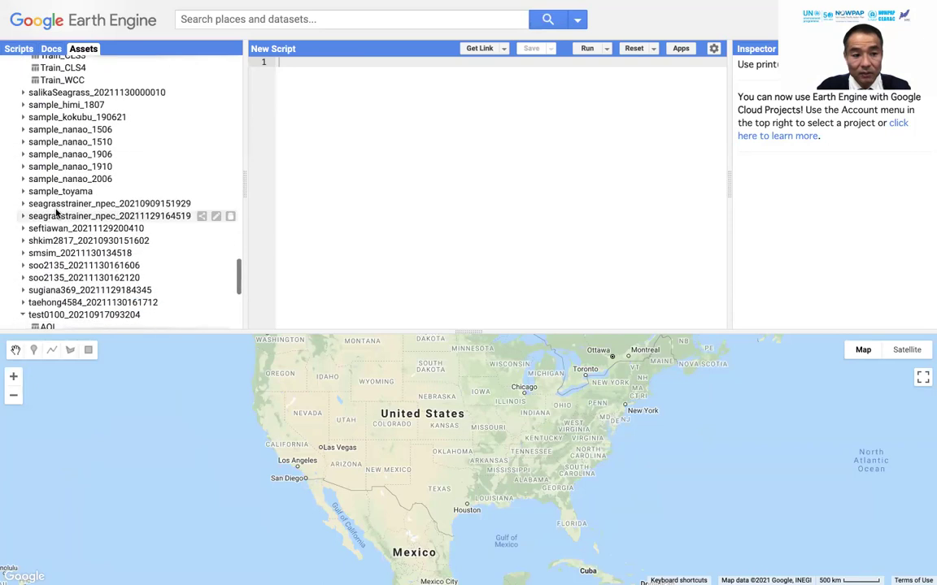
scroll(57, 212, "up", 6)
left_click(24, 169)
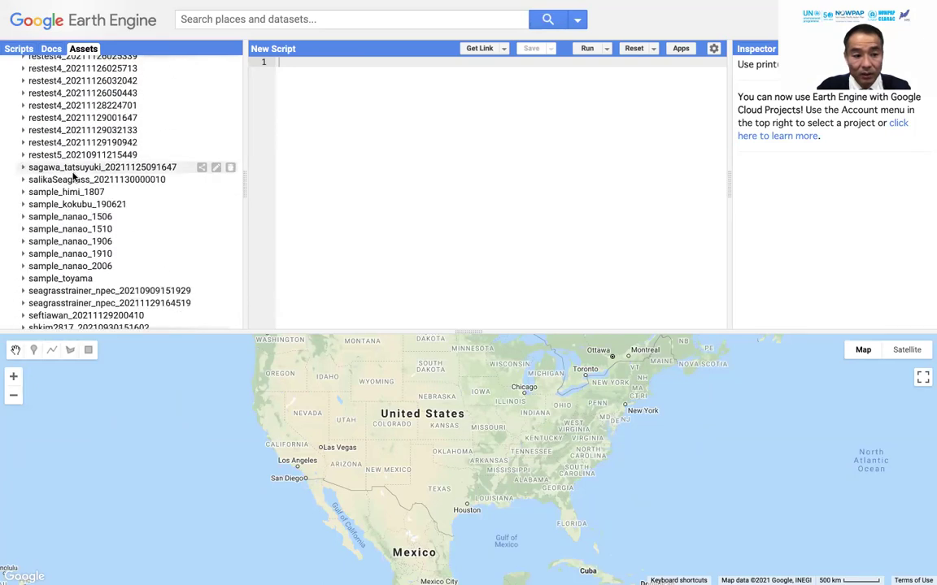
scroll(25, 166, "down", 5)
left_click(23, 151)
scroll(56, 139, "up", 10)
scroll(56, 136, "up", 10)
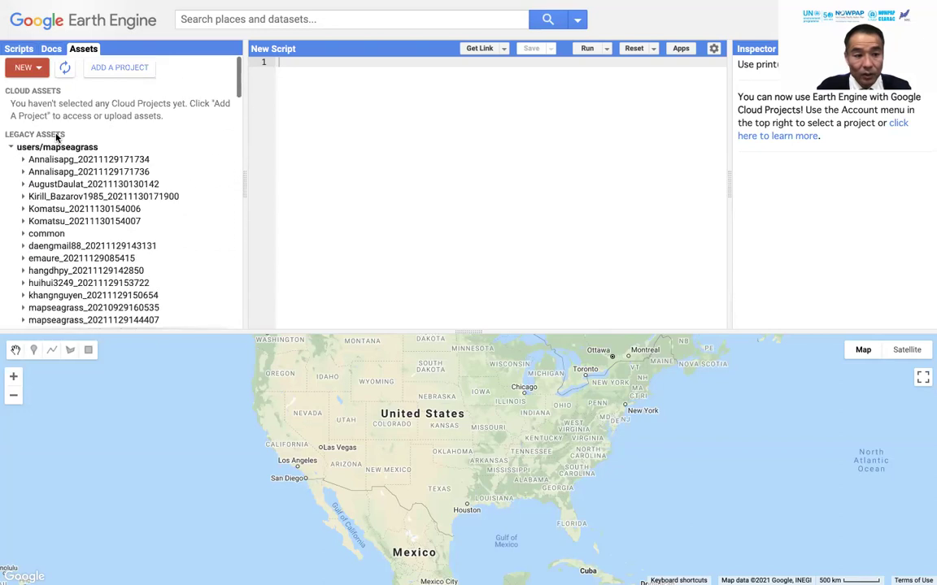
Expand the participant asset folders one by one to check their uploads.
left_click(23, 161)
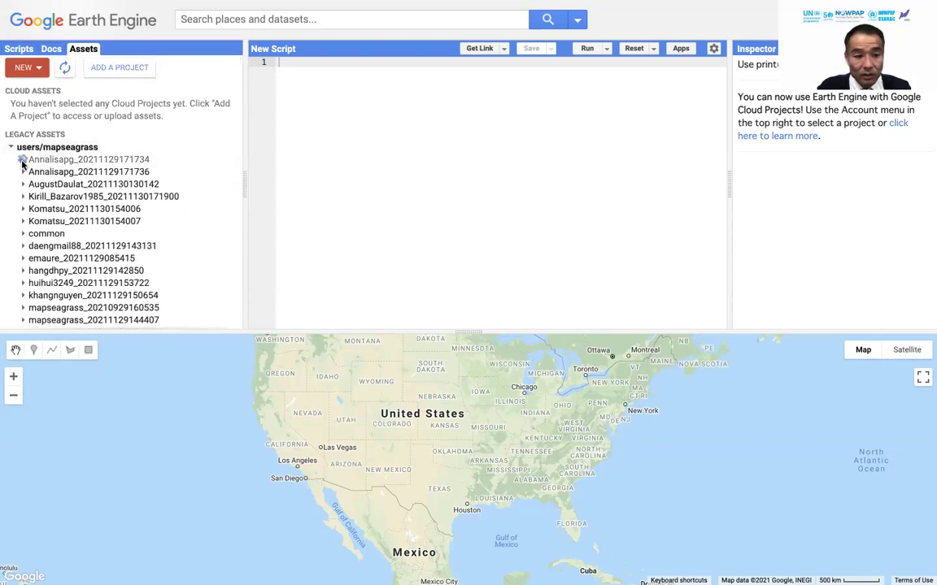
left_click(23, 160)
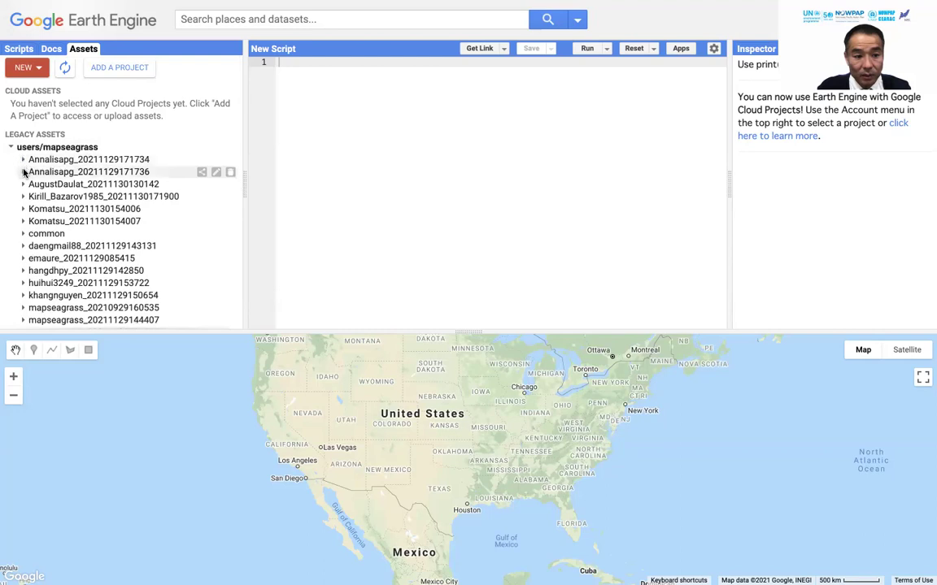
left_click(24, 184)
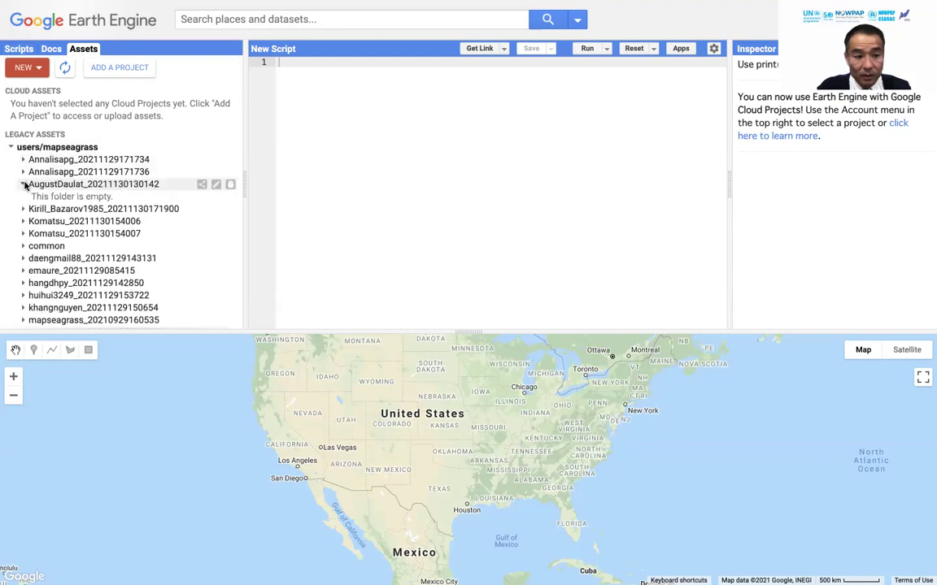
left_click(24, 209)
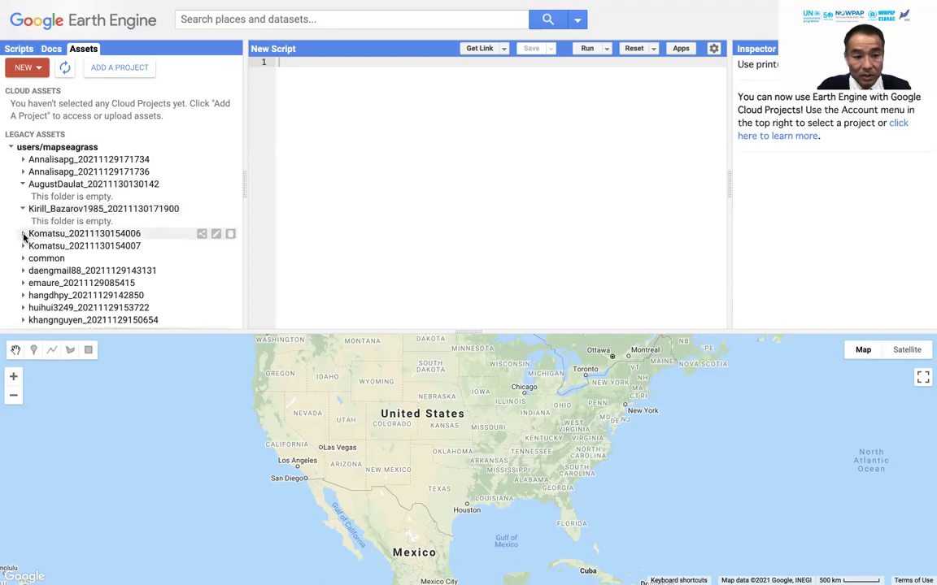
left_click(23, 233)
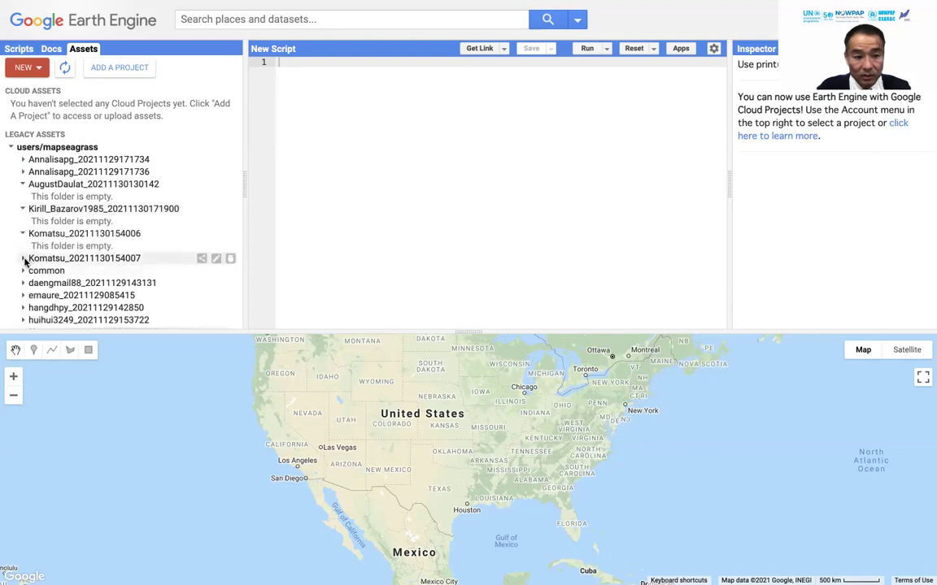
left_click(23, 259)
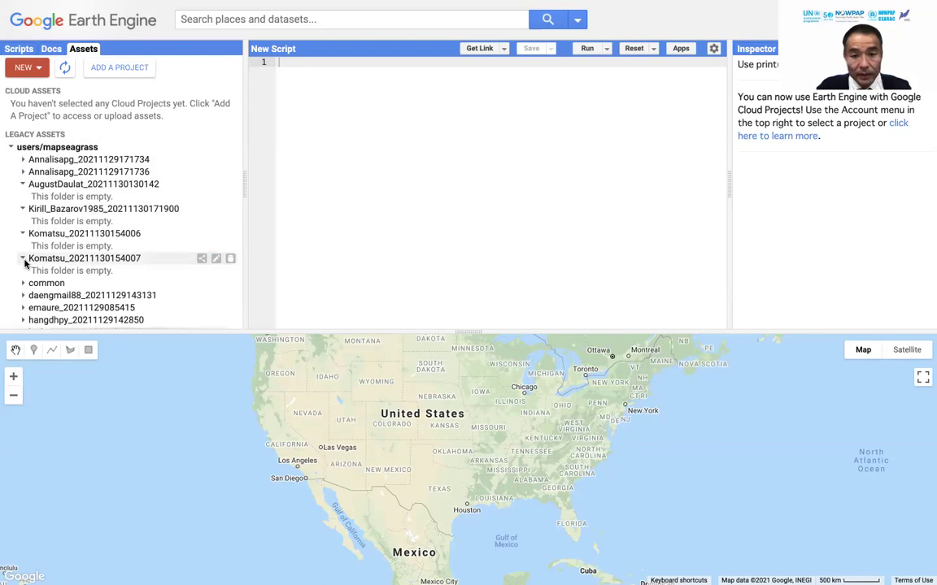
Exit full-screen view and bring the Seagrass Trainer page to the front.
mouse_move(622, 6)
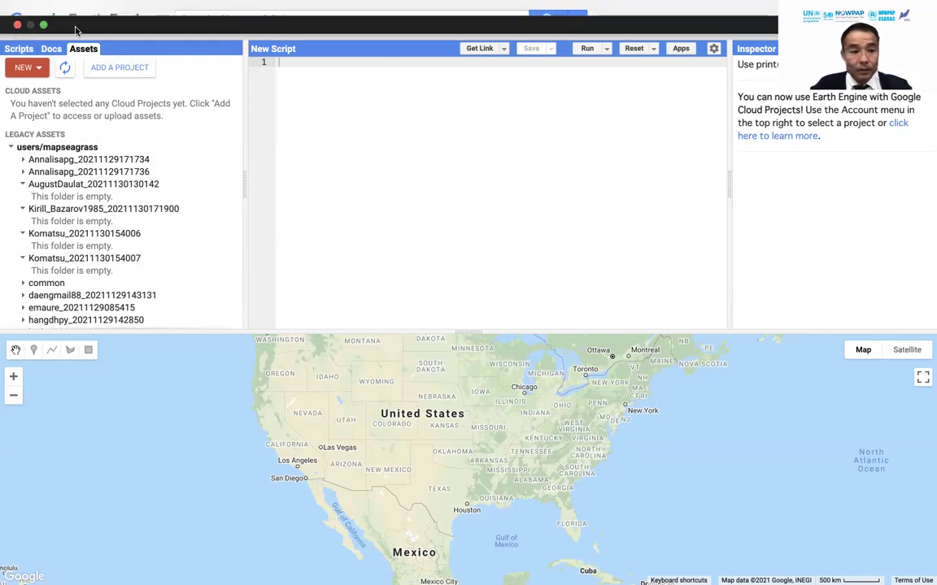
left_click(44, 26)
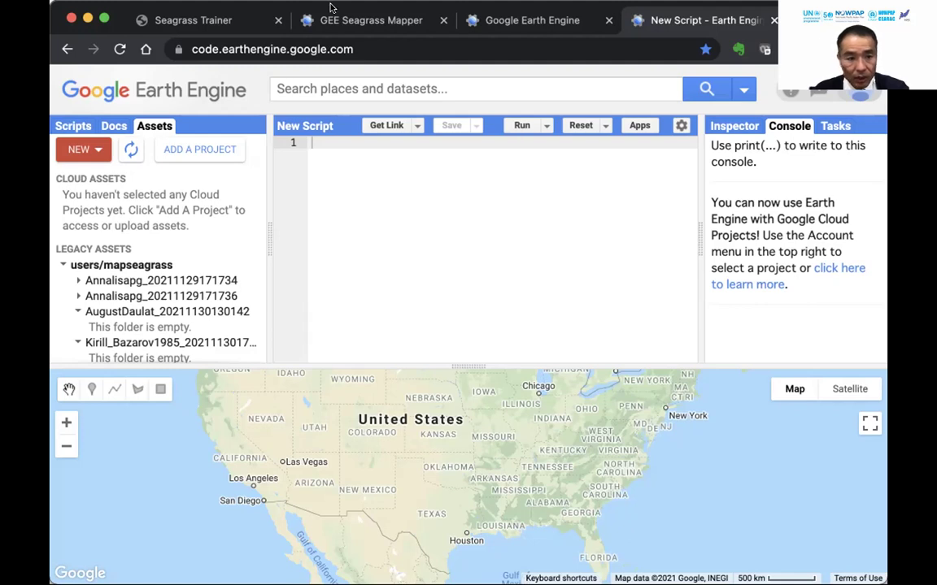
left_click(209, 19)
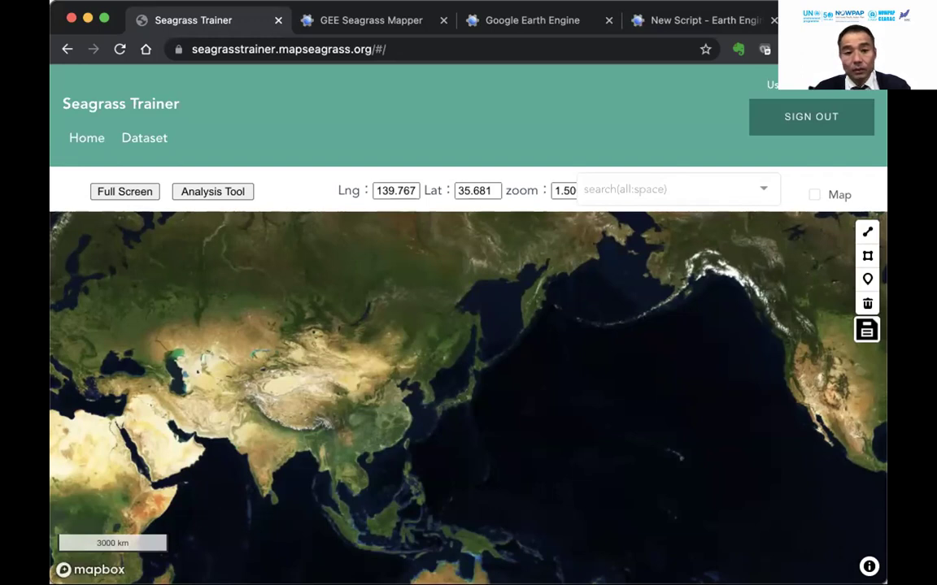
Switch back to the 'New Script - Earth Engine' Code Editor tab.
left_click(689, 18)
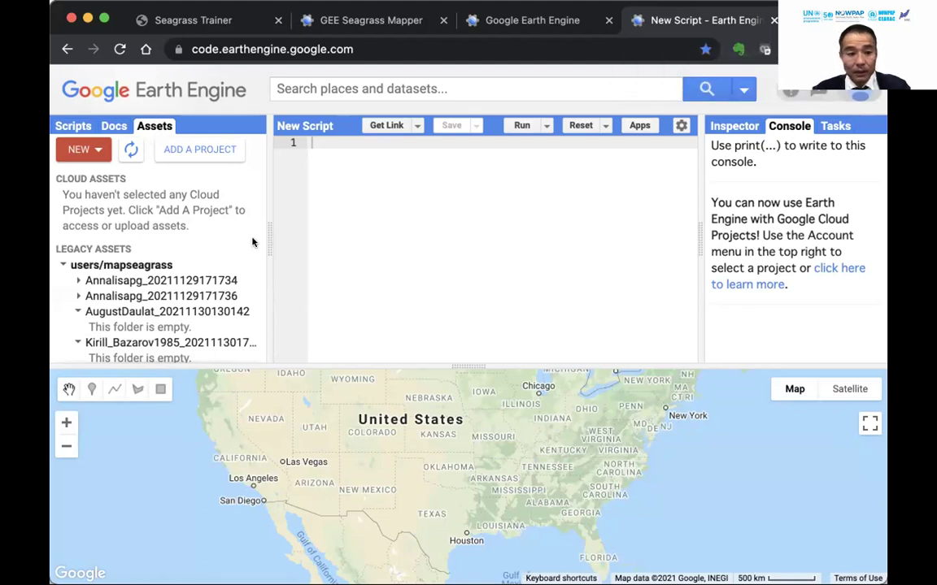
Collapse the five empty participant folders in the Assets tab.
left_click(73, 312)
left_click(77, 327)
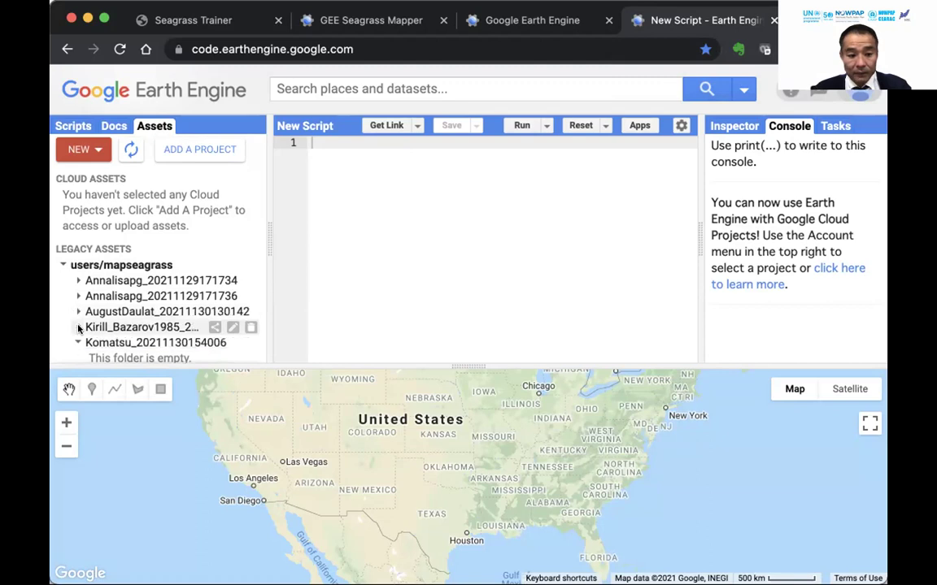
left_click(78, 343)
left_click(78, 358)
scroll(77, 336, "down", 1)
left_click(73, 304)
scroll(73, 303, "down", 3)
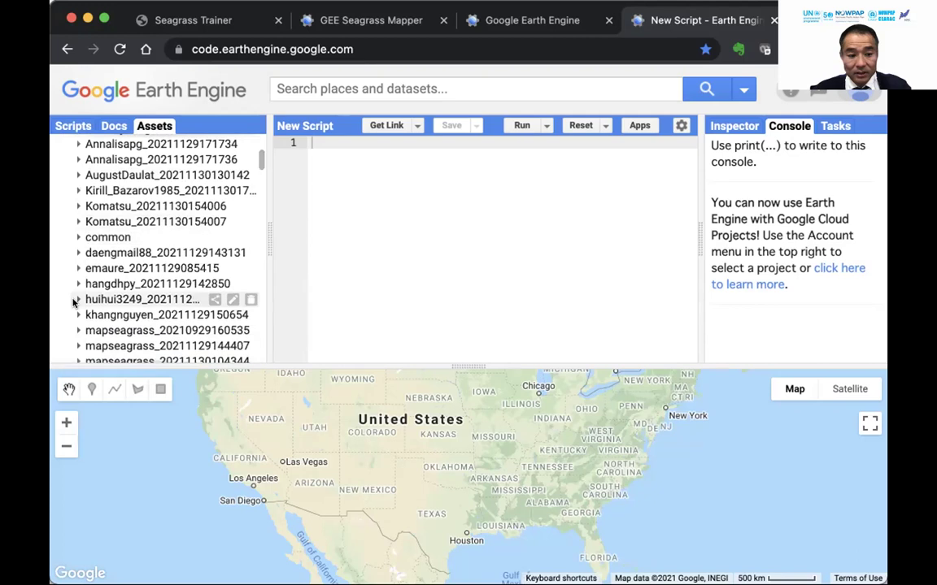
scroll(74, 303, "down", 3)
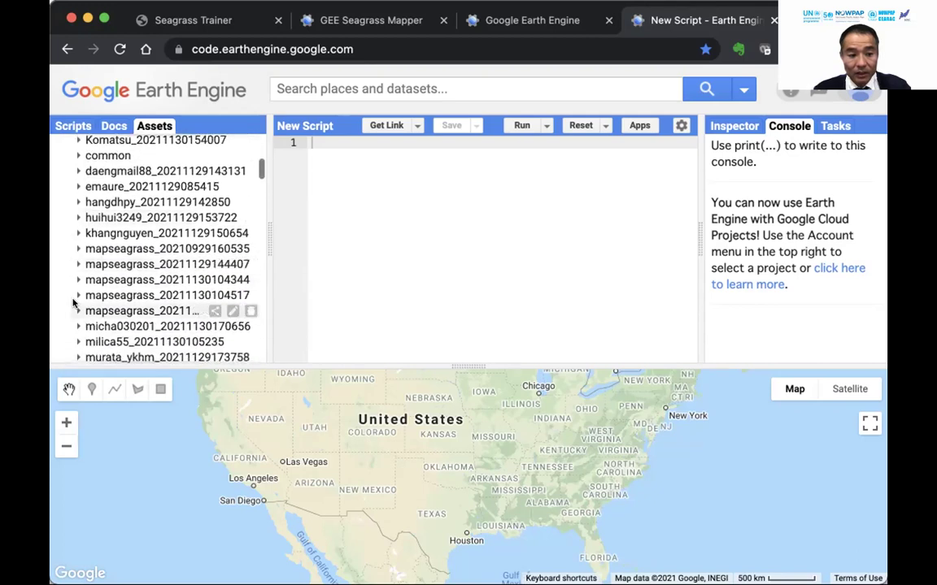
scroll(73, 303, "down", 1)
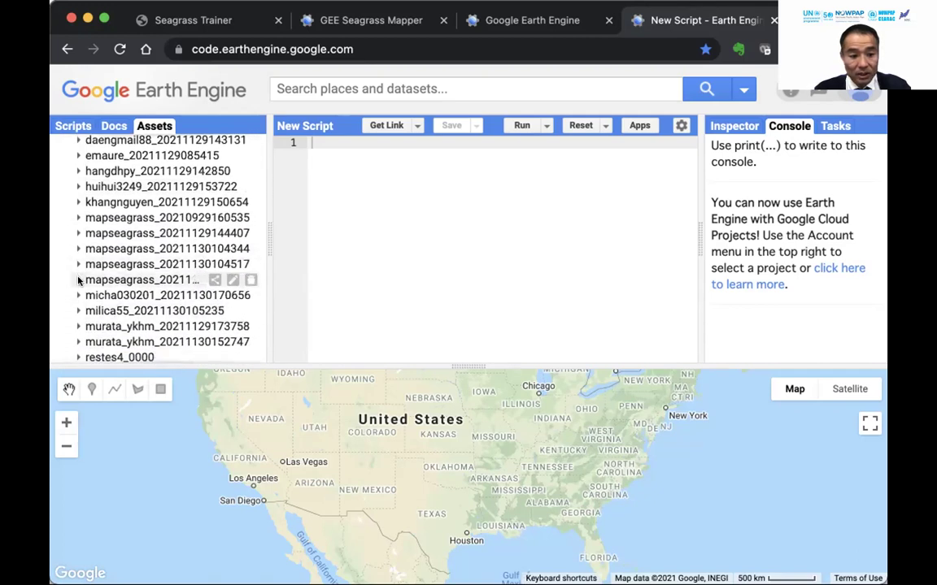
left_click(79, 266)
scroll(130, 266, "down", 3)
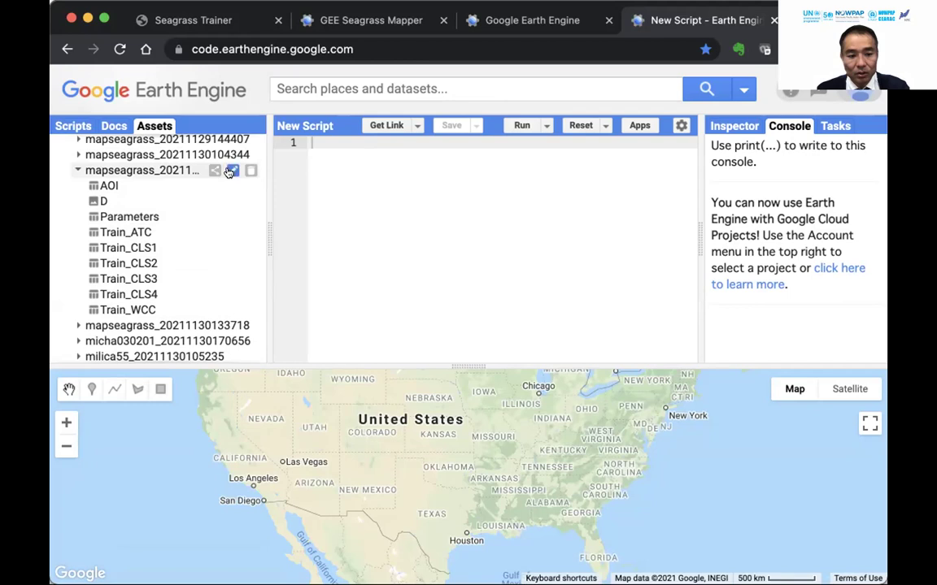
double_click(230, 170)
left_click_drag(240, 170, 86, 170)
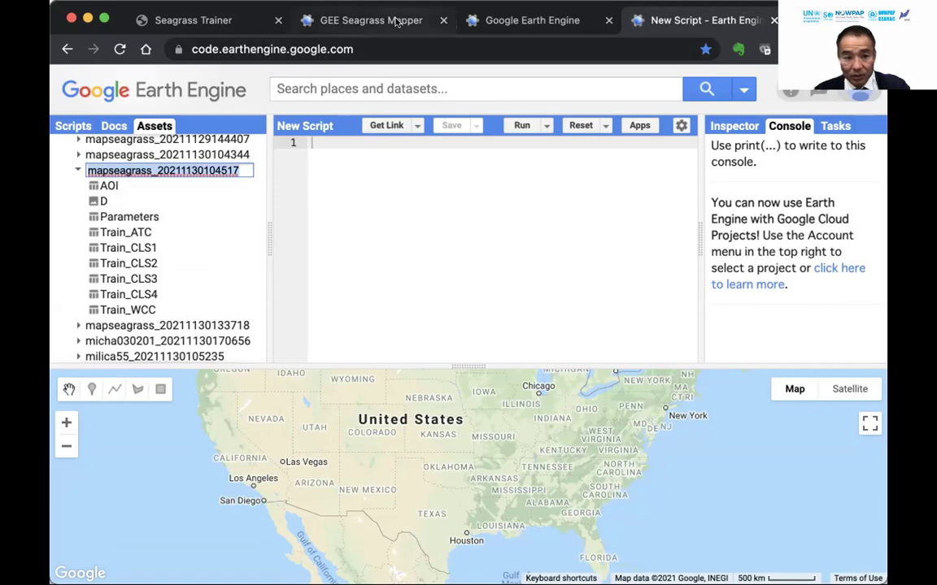
left_click(361, 21)
left_click(156, 201)
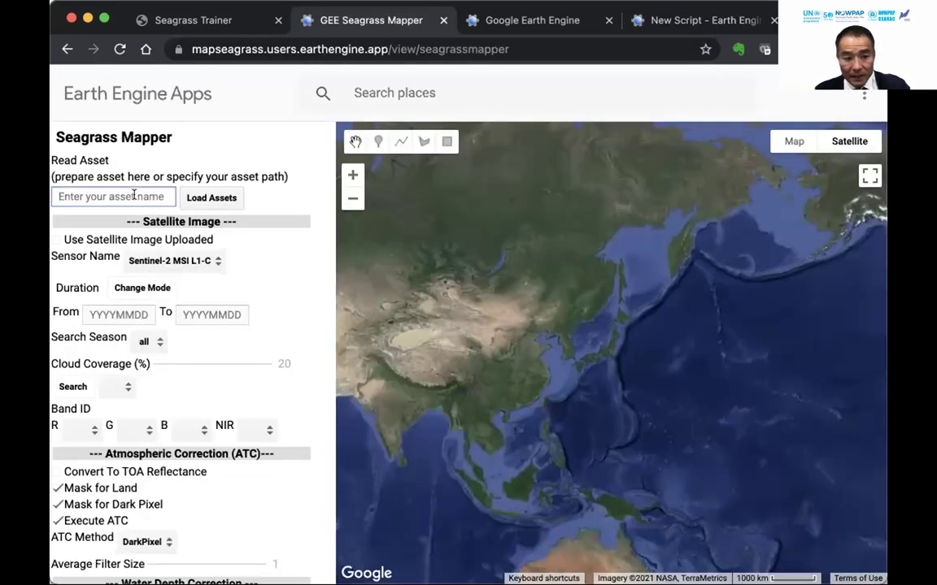
key("super+v")
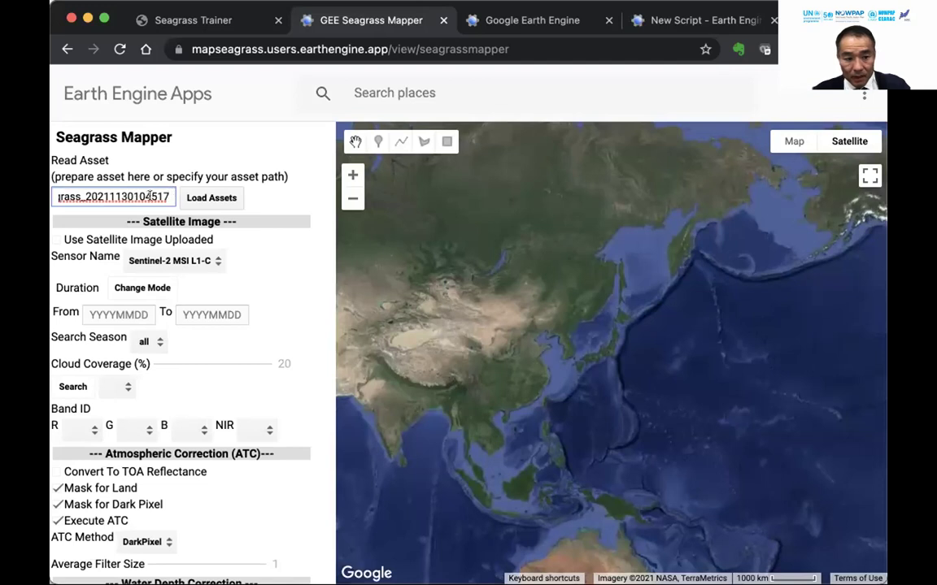
key("super+a")
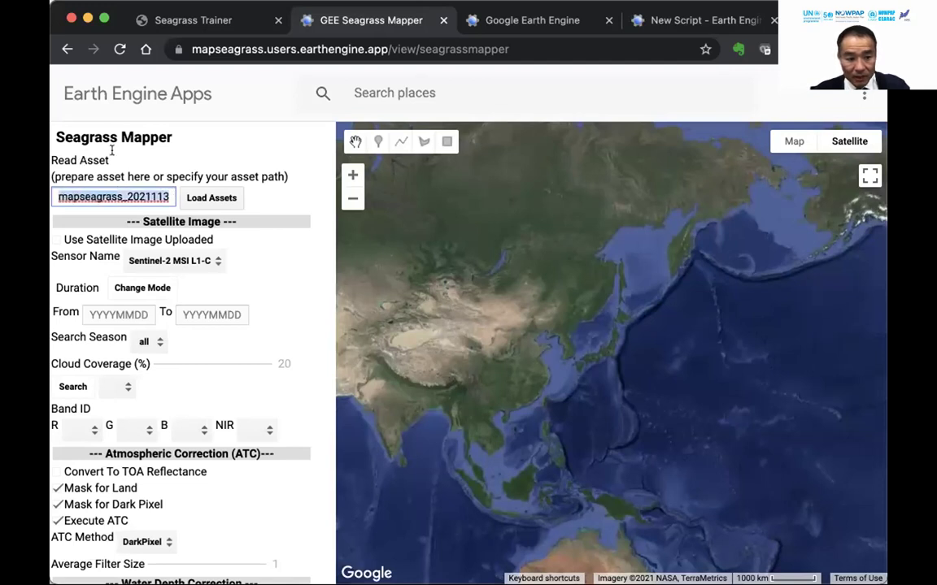
left_click(224, 201)
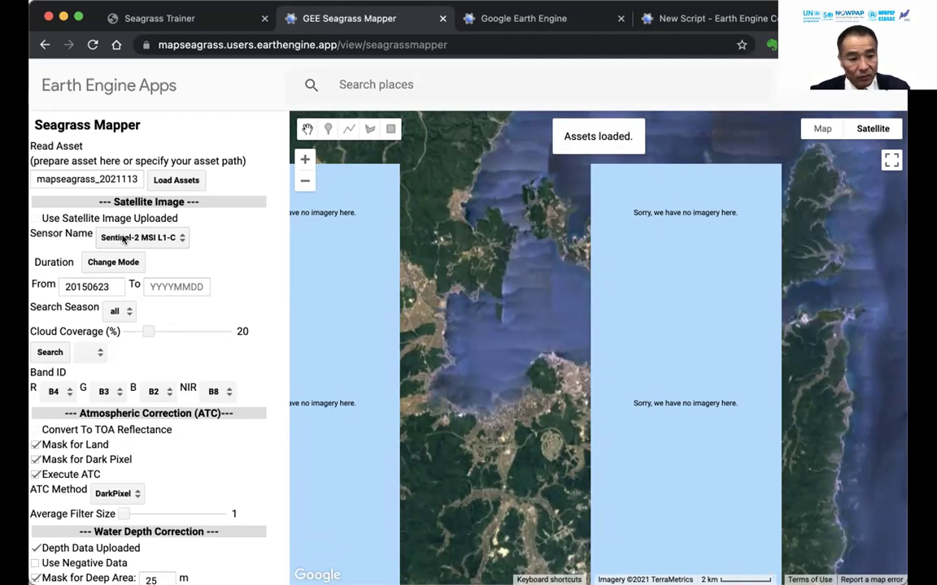
Search Landsat 8 Tier1 TOA Reflectance images with the start date changed to 20150601.
left_click(139, 238)
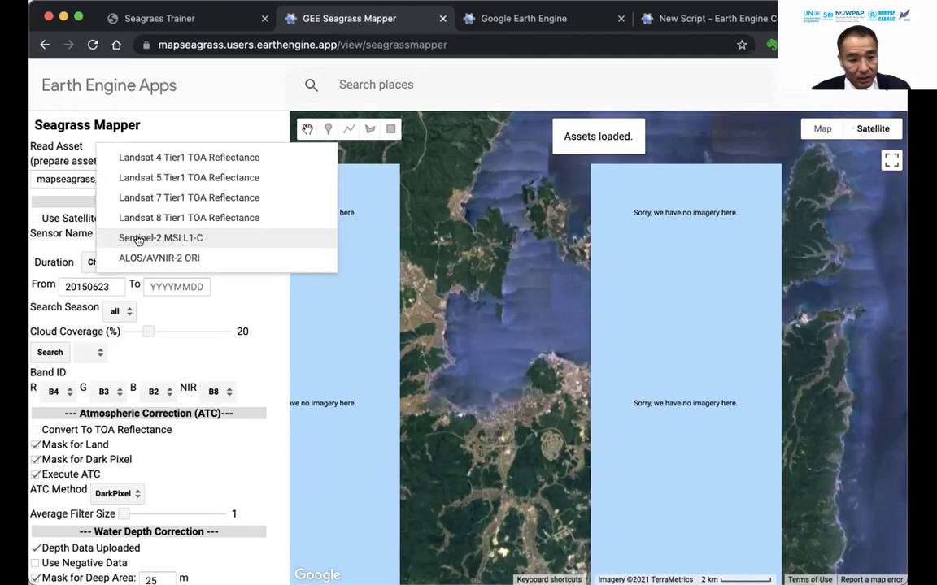
left_click(172, 218)
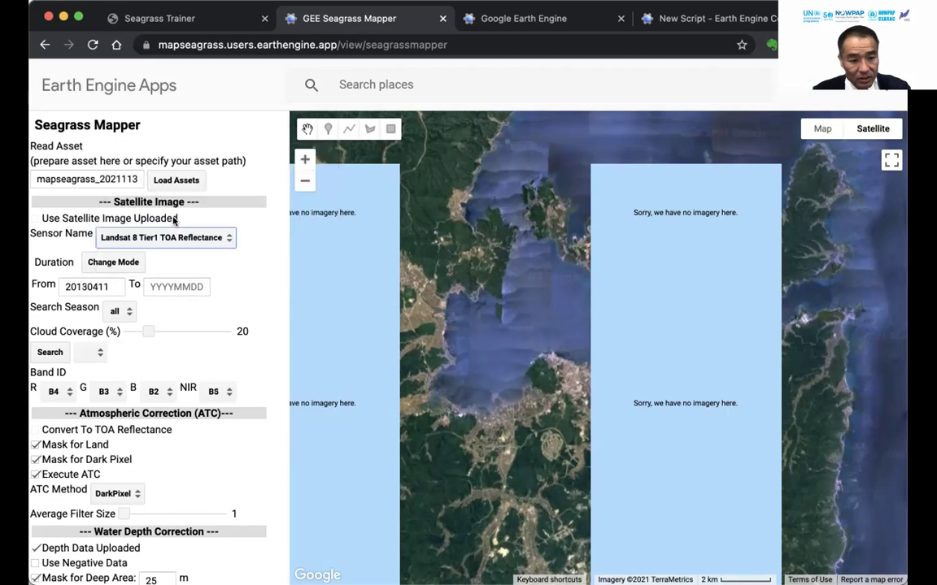
left_click(118, 286)
left_click_drag(118, 286, 51, 277)
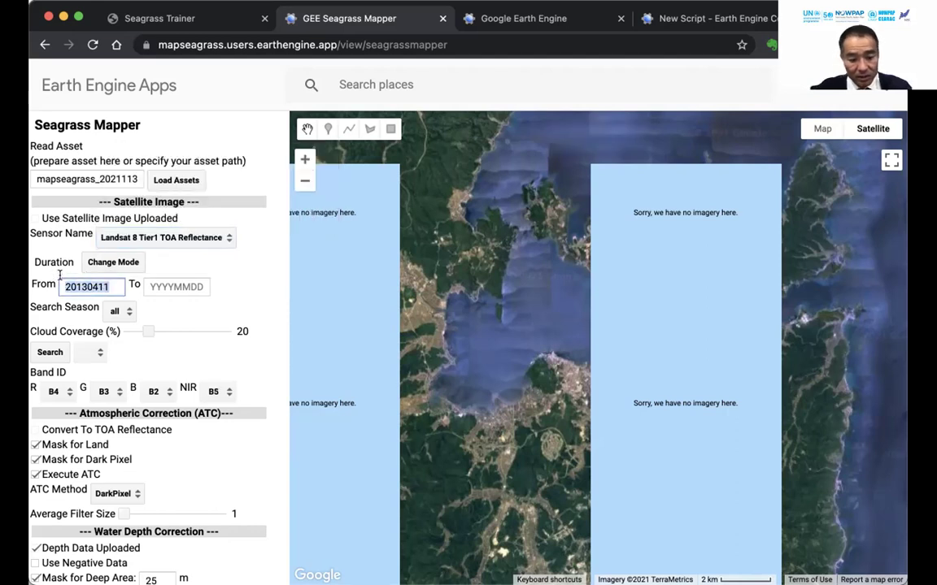
type("2")
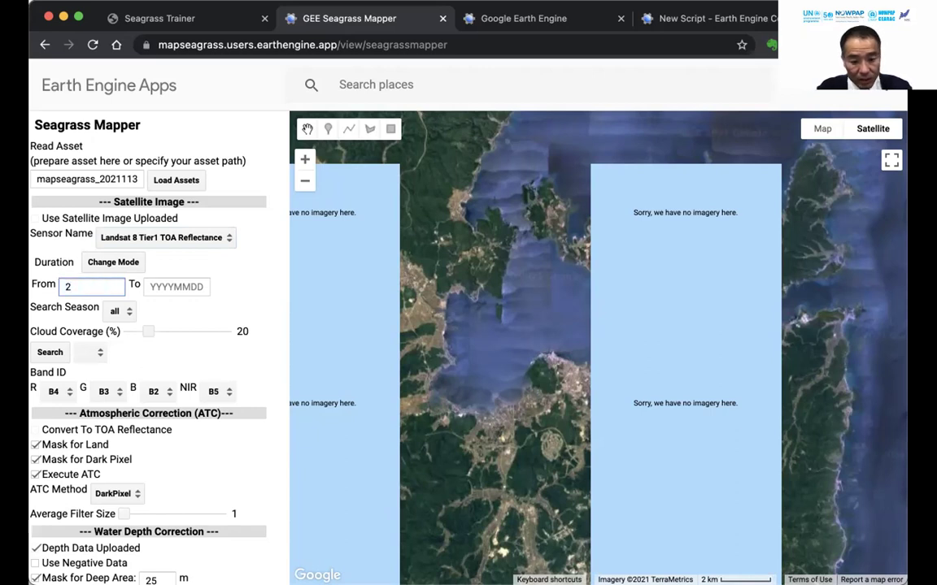
type("0150")
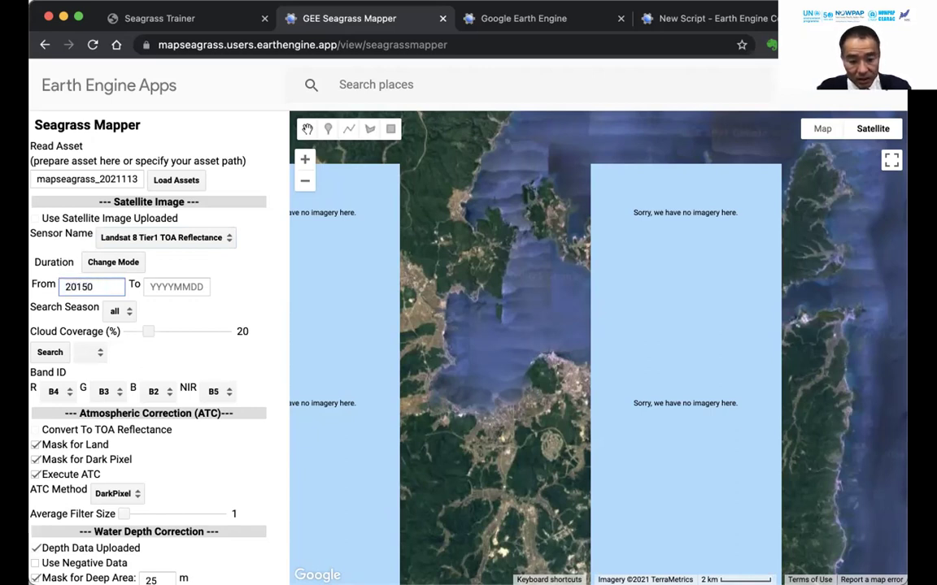
type("601")
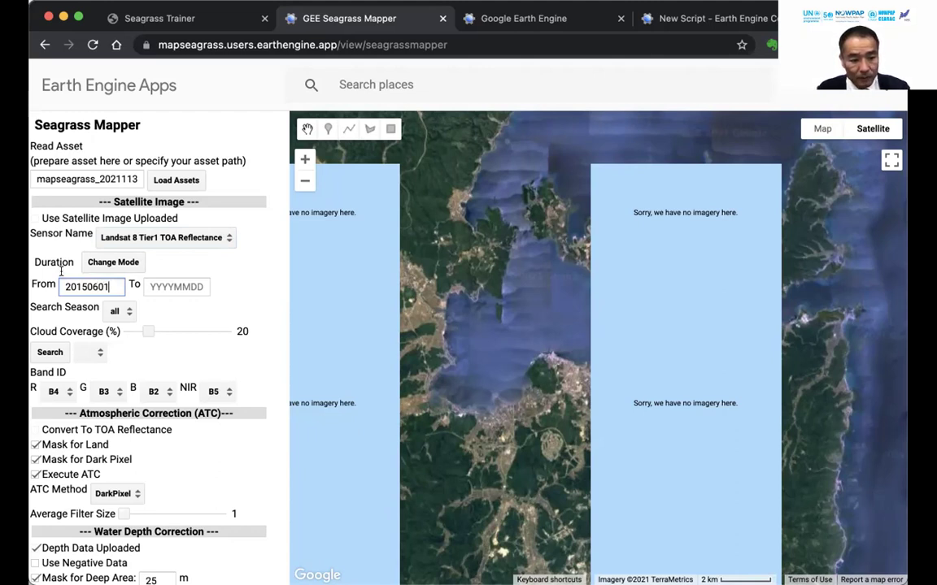
left_click(57, 353)
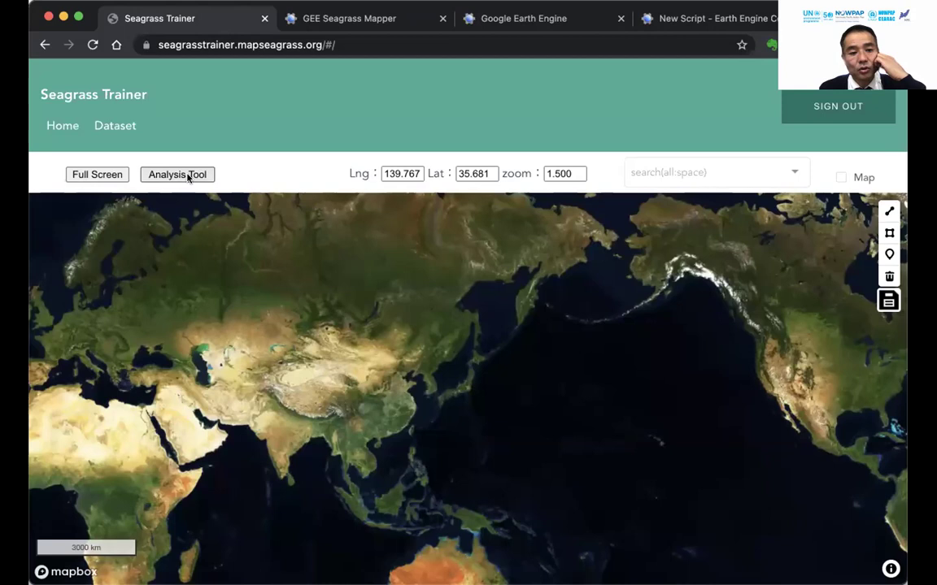
left_click(188, 176)
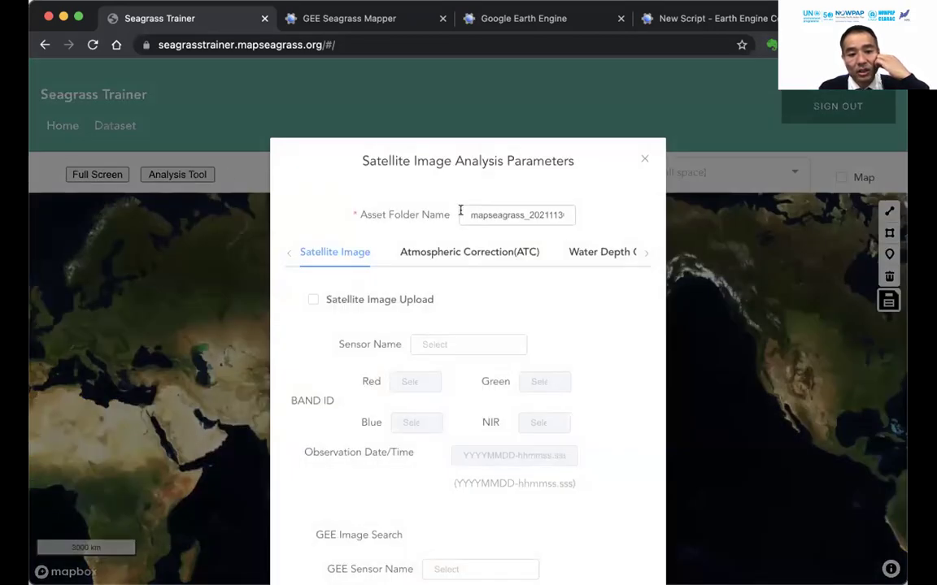
left_click_drag(465, 213, 574, 215)
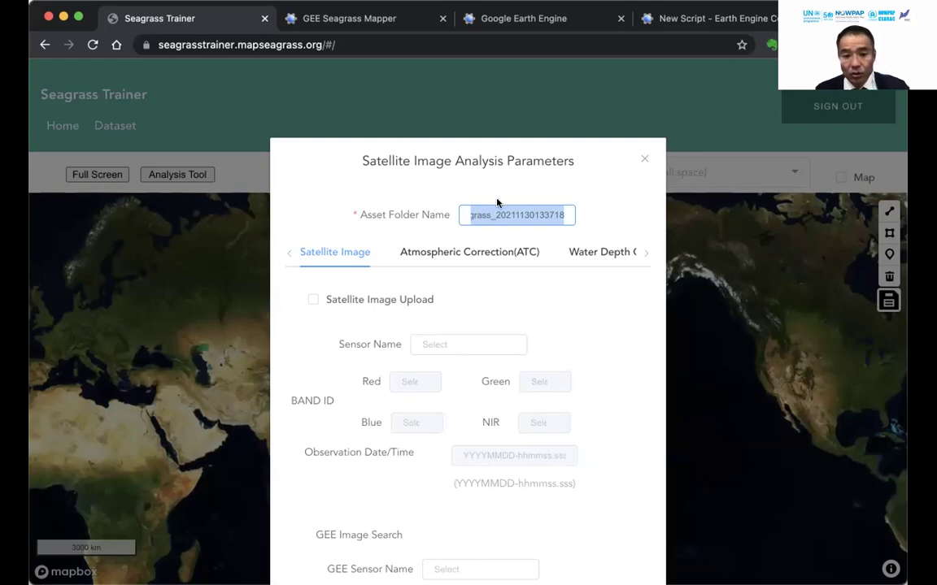
Close the analysis parameters dialog and return to the Seagrass Mapper tab.
left_click(358, 73)
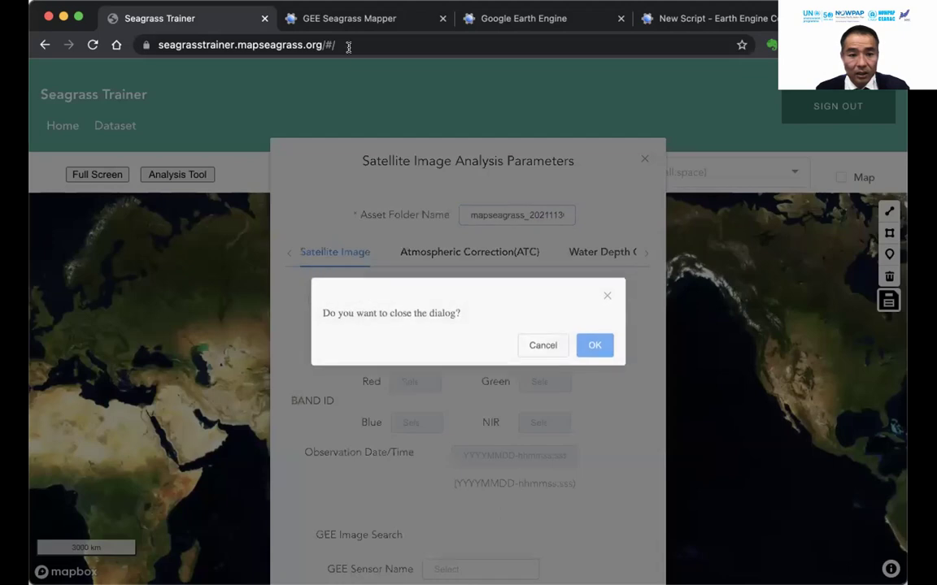
left_click(323, 23)
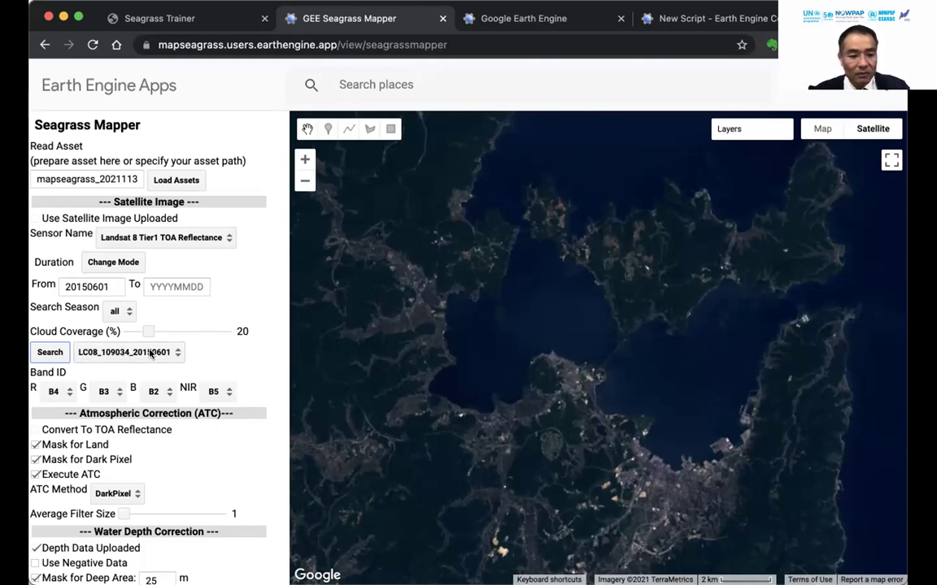
left_click(150, 354)
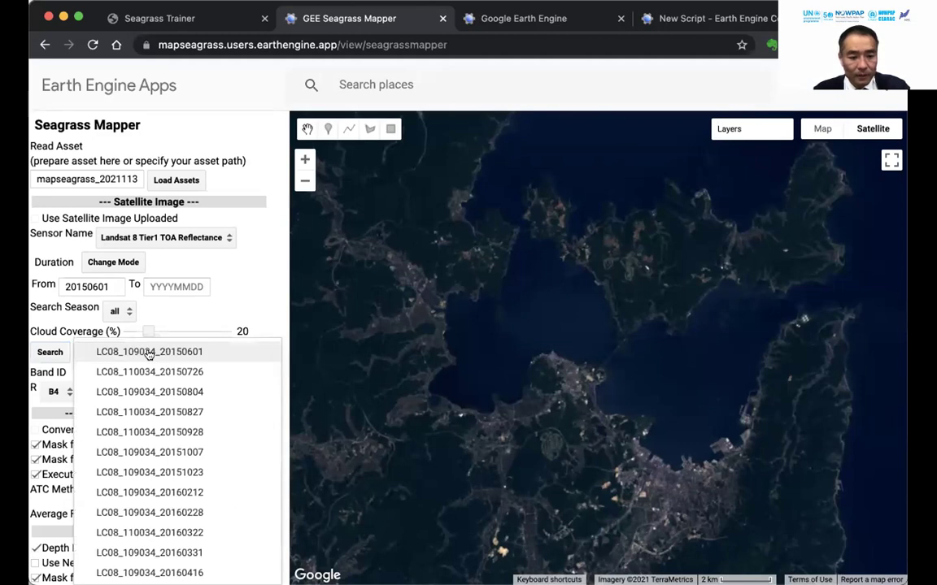
scroll(185, 407, "down", 10)
scroll(186, 407, "down", 10)
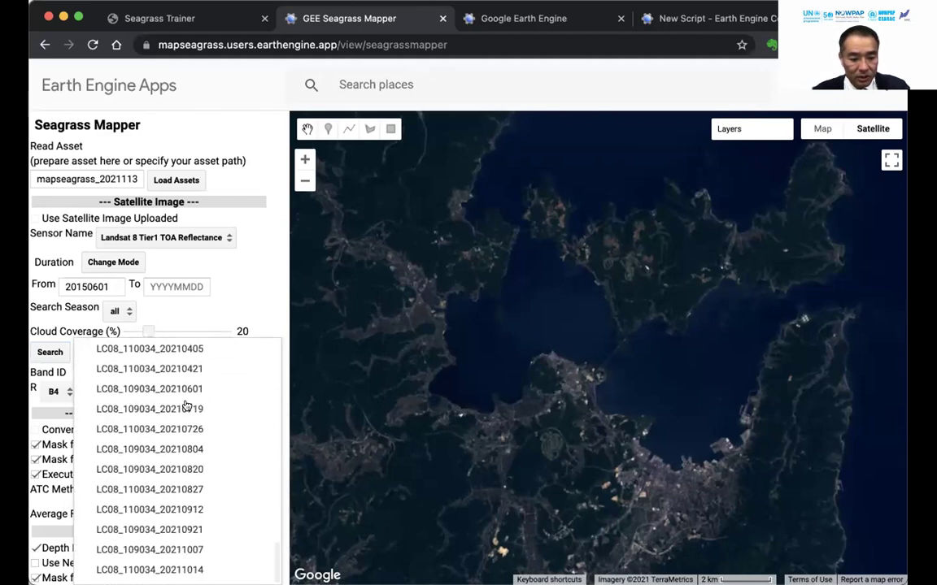
left_click(187, 406)
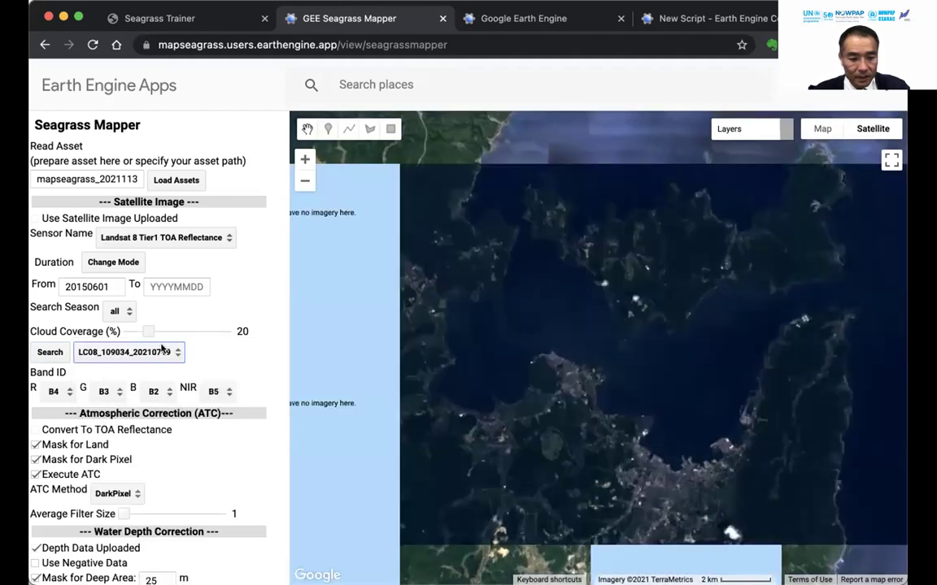
left_click(163, 352)
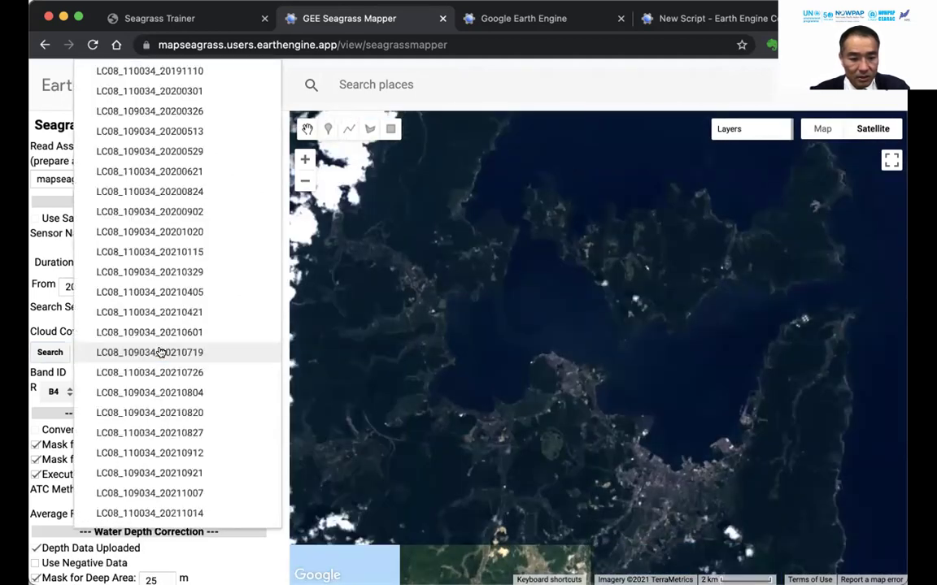
left_click(163, 330)
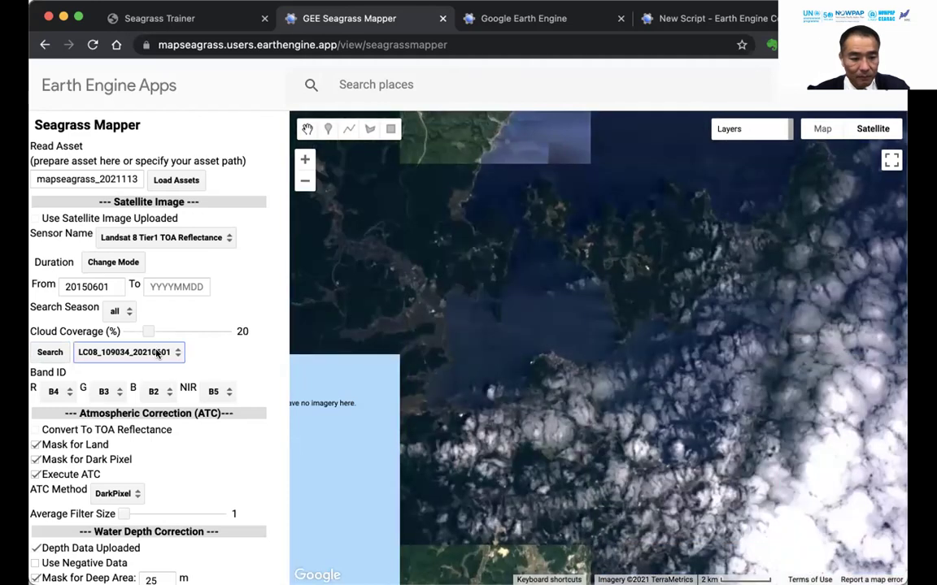
left_click(157, 353)
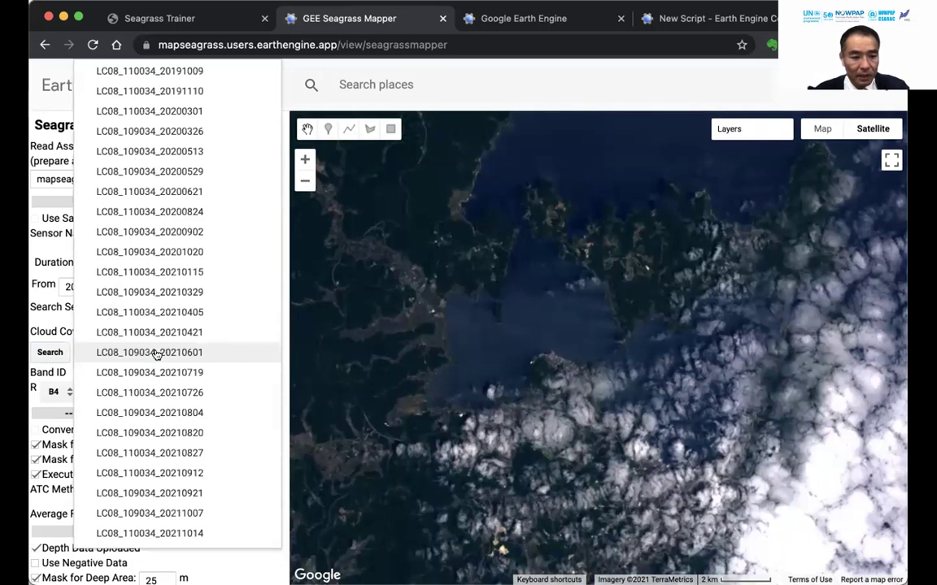
left_click(155, 211)
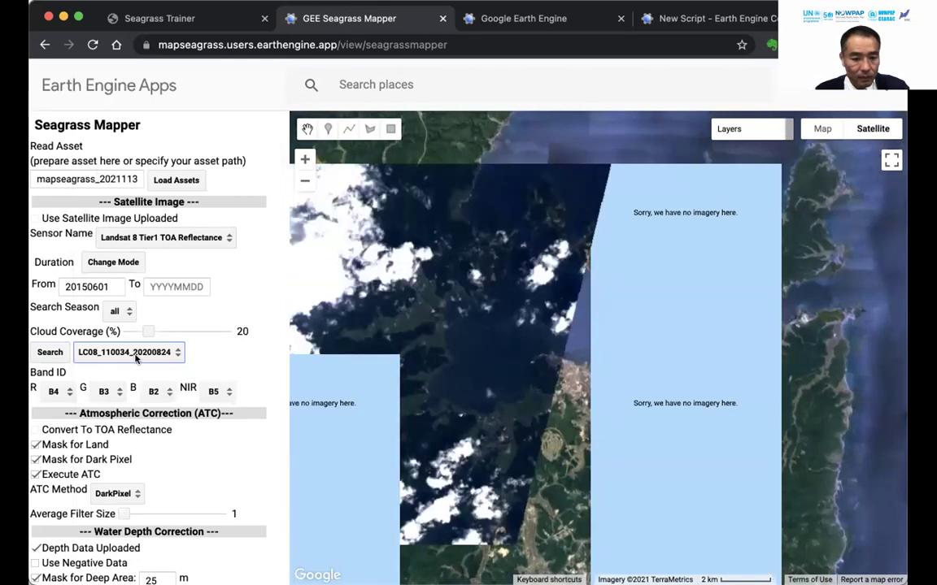
left_click(136, 359)
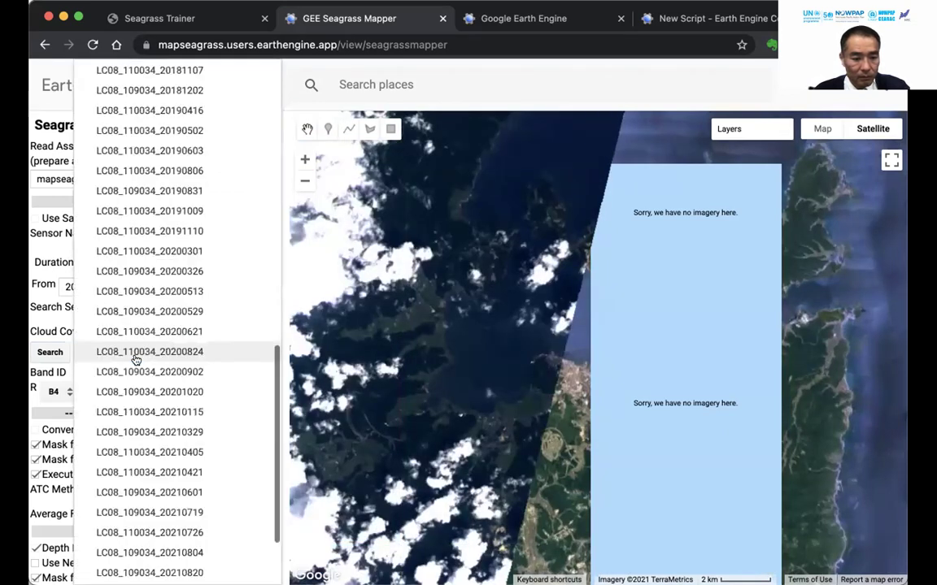
scroll(136, 360, "up", 5)
scroll(136, 359, "up", 10)
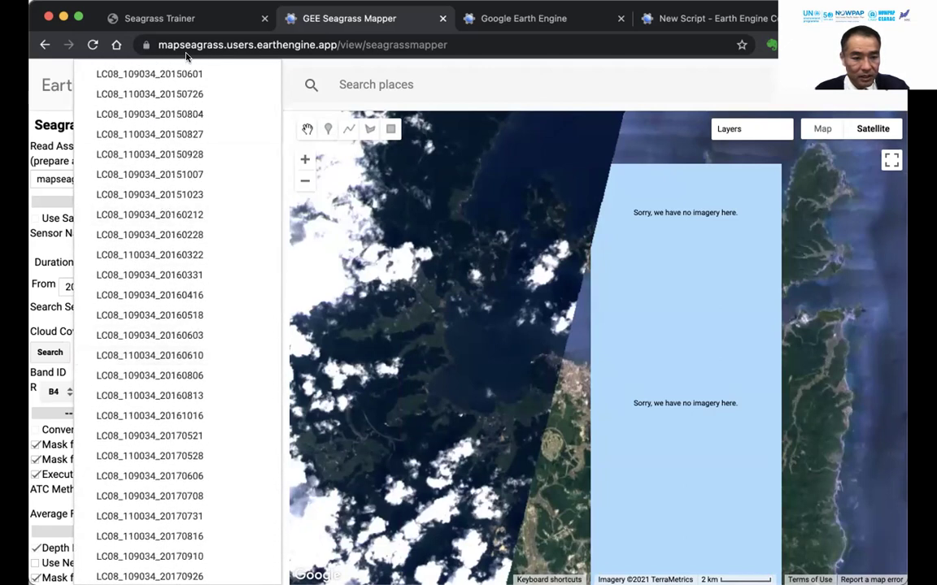
left_click(184, 74)
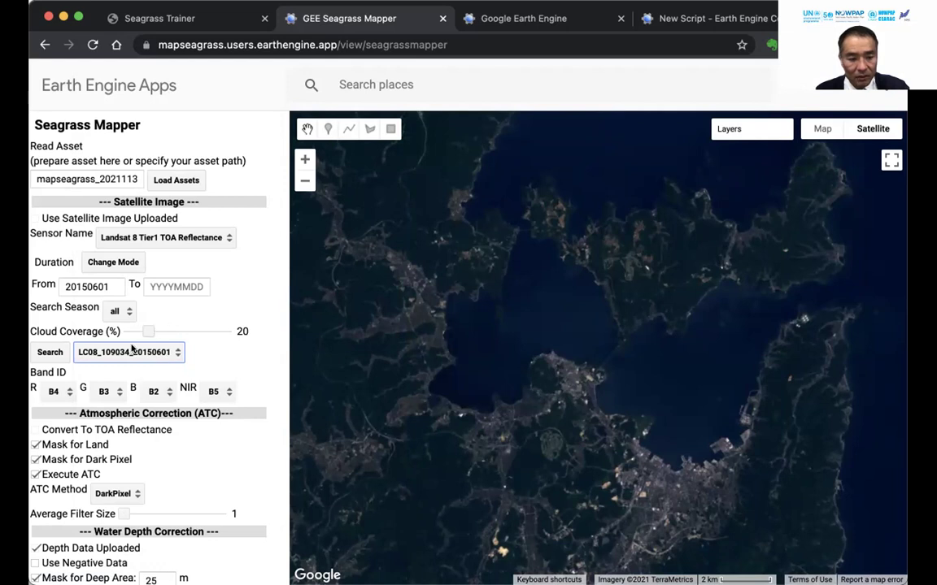
left_click(126, 352)
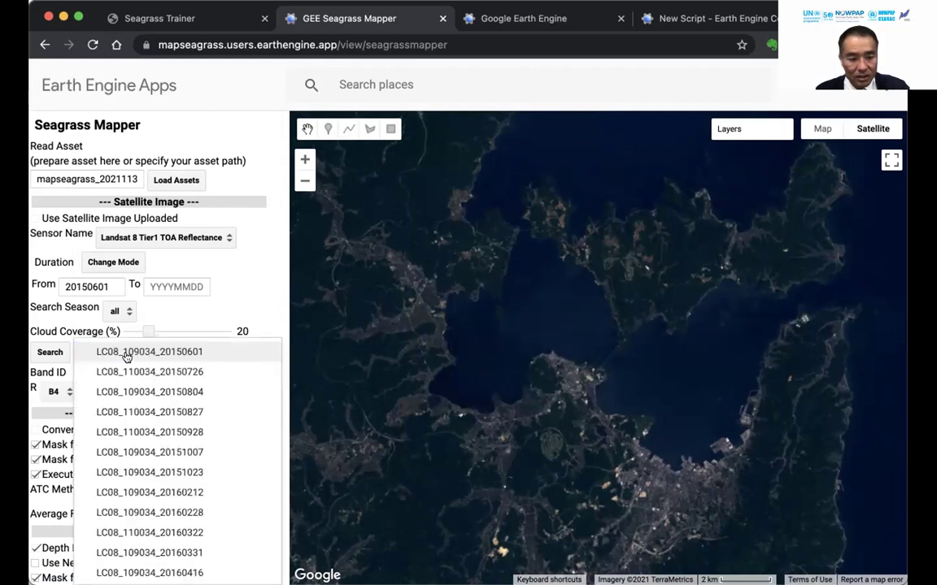
left_click(127, 356)
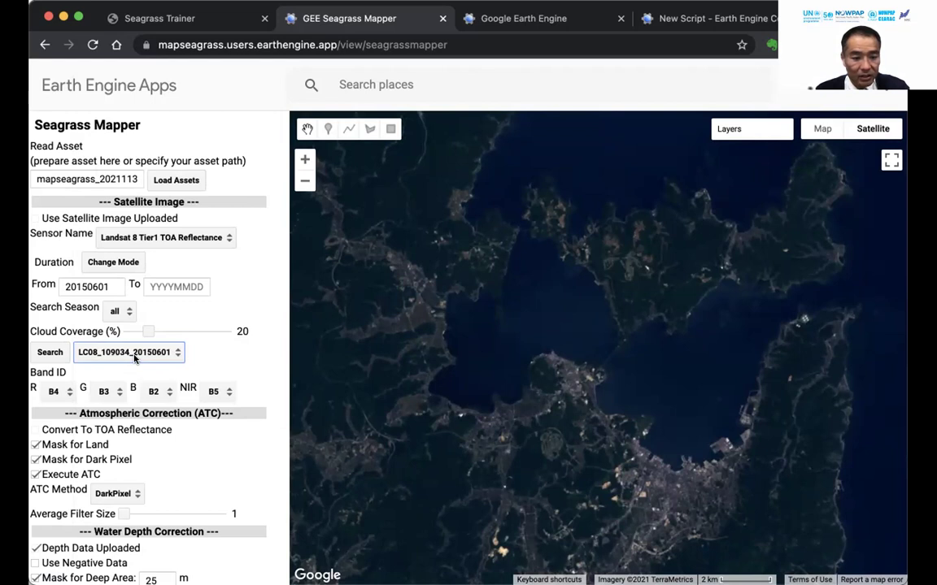
left_click(139, 355)
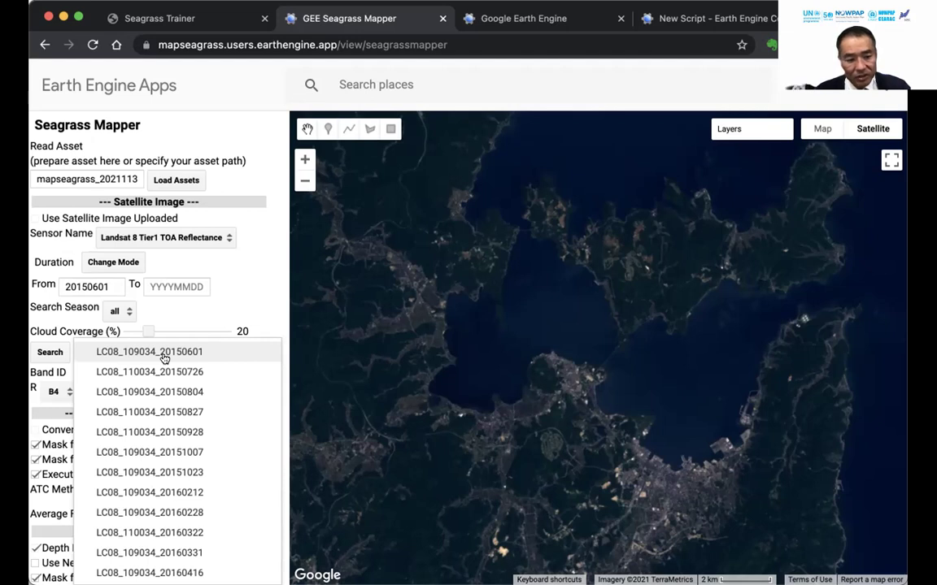
left_click(165, 355)
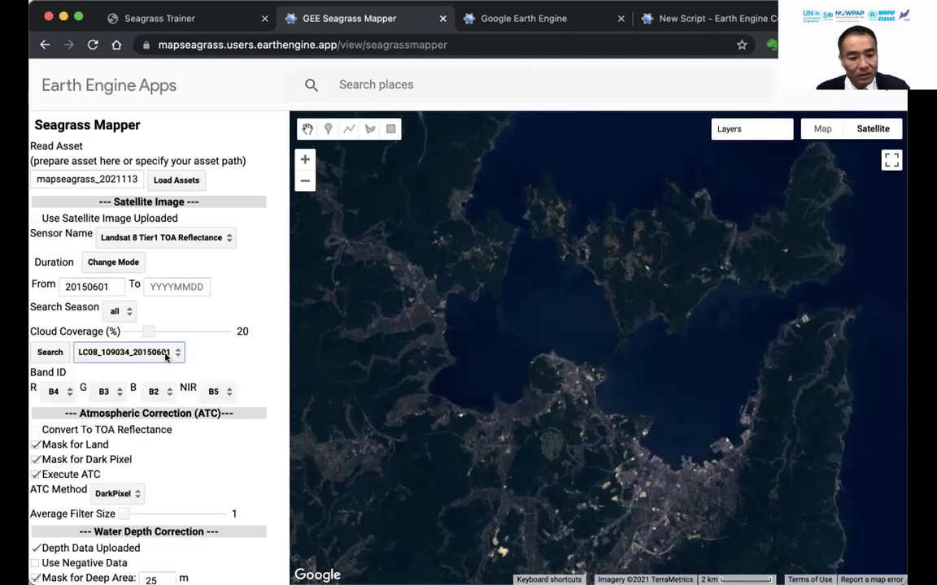
Set Mask for Deep Area to 10 m and uncheck Mask for Dark Pixel.
scroll(165, 355, "down", 5)
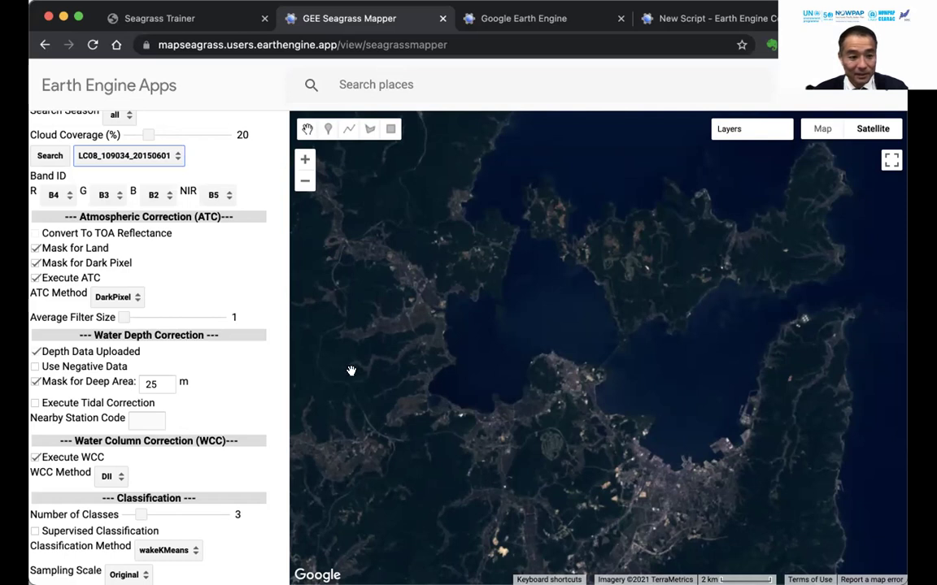
double_click(152, 384)
type("10")
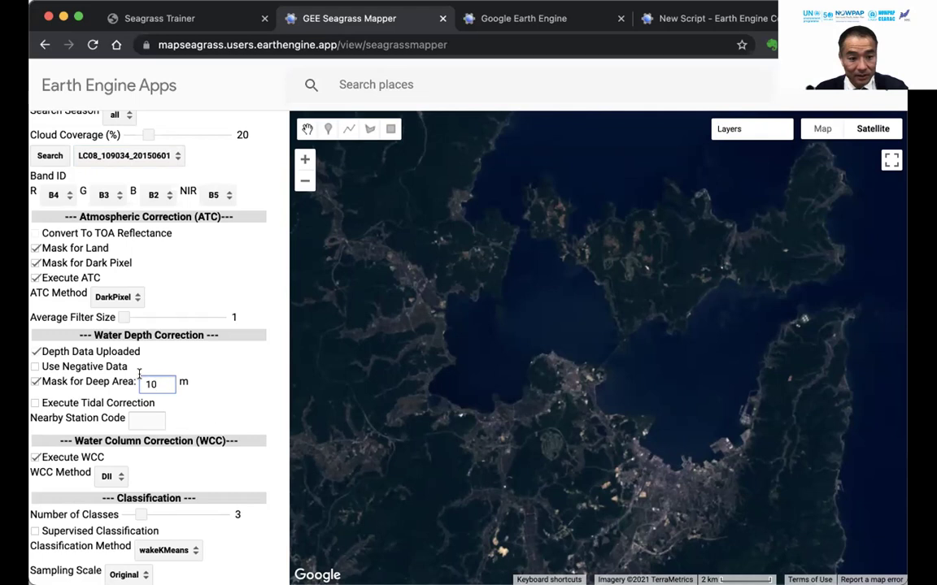
left_click(36, 263)
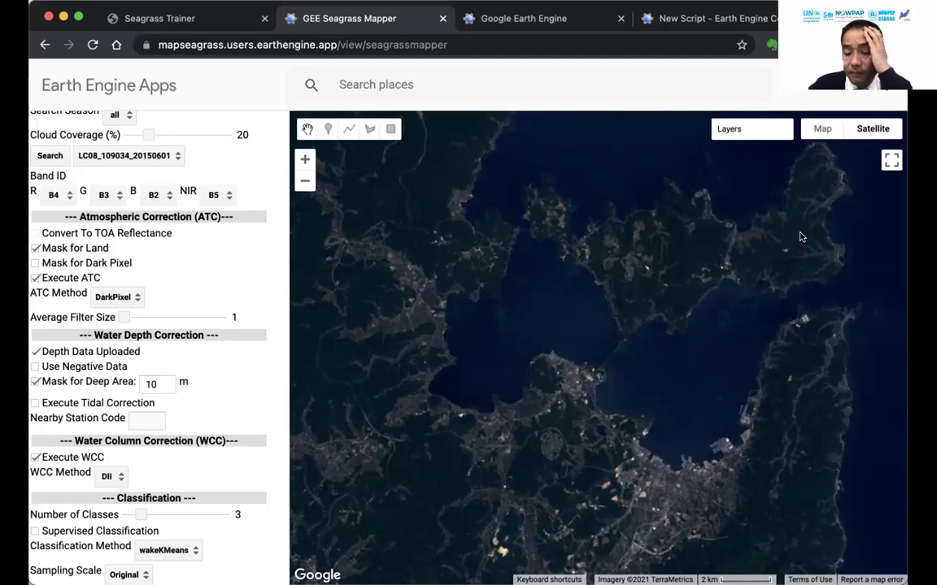
scroll(170, 303, "up", 5)
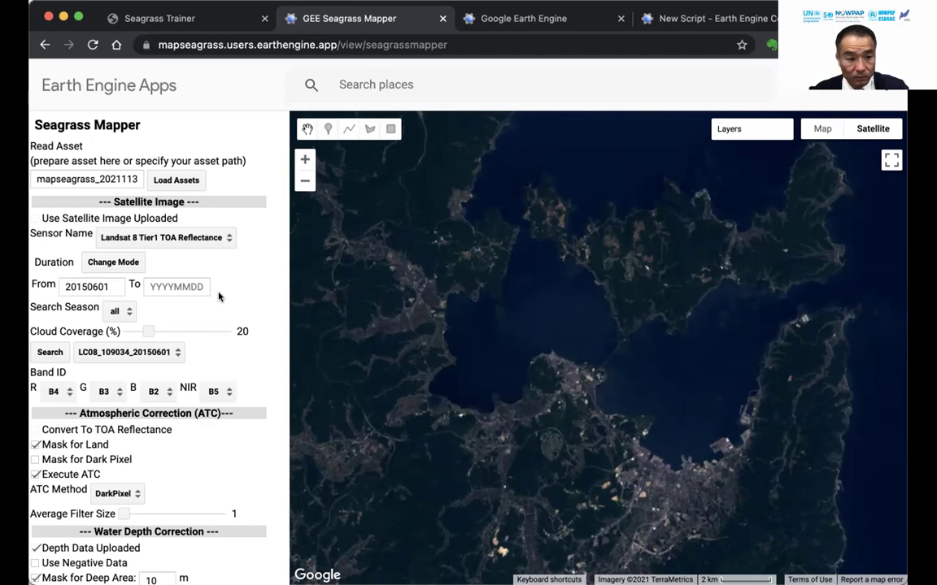
scroll(218, 297, "down", 3)
scroll(218, 297, "down", 1)
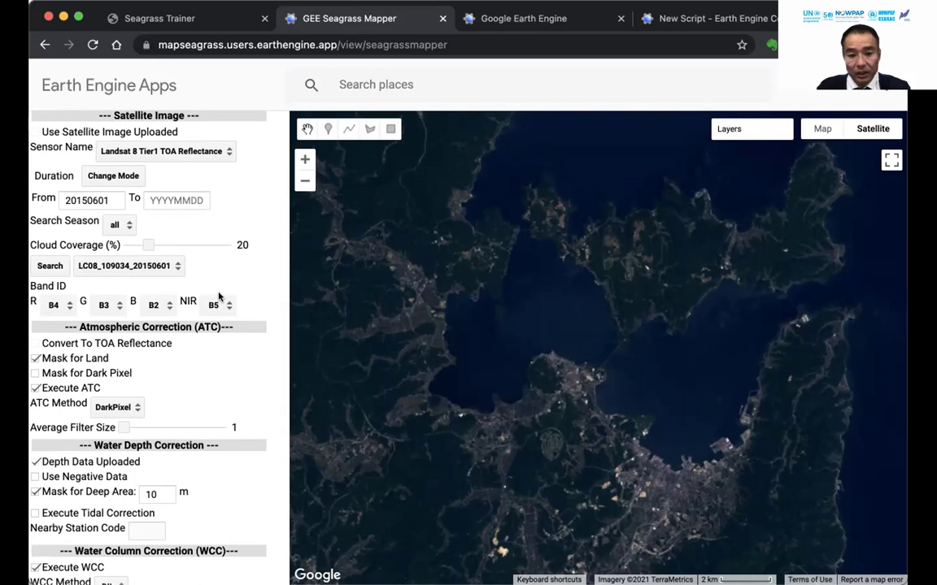
scroll(218, 297, "up", 2)
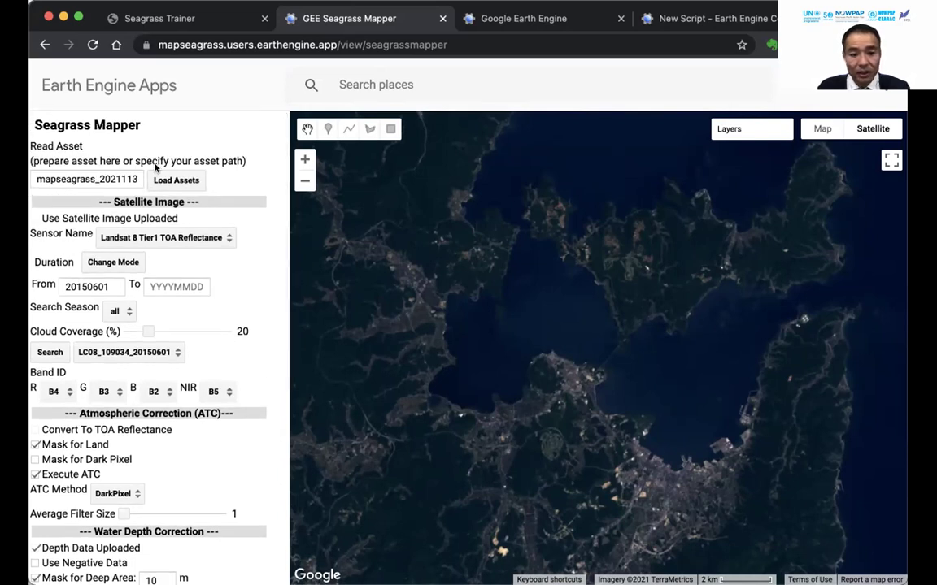
scroll(253, 351, "down", 1)
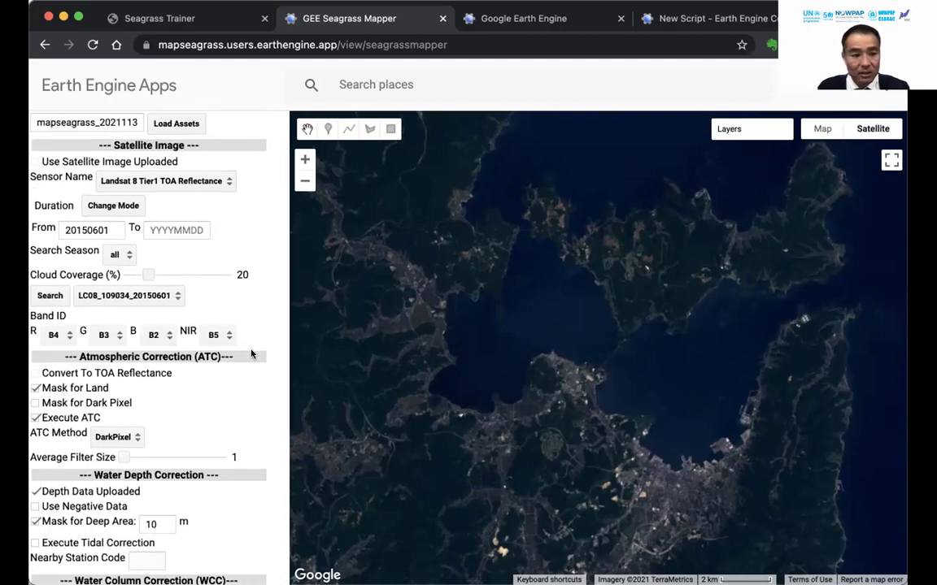
scroll(247, 366, "up", 1)
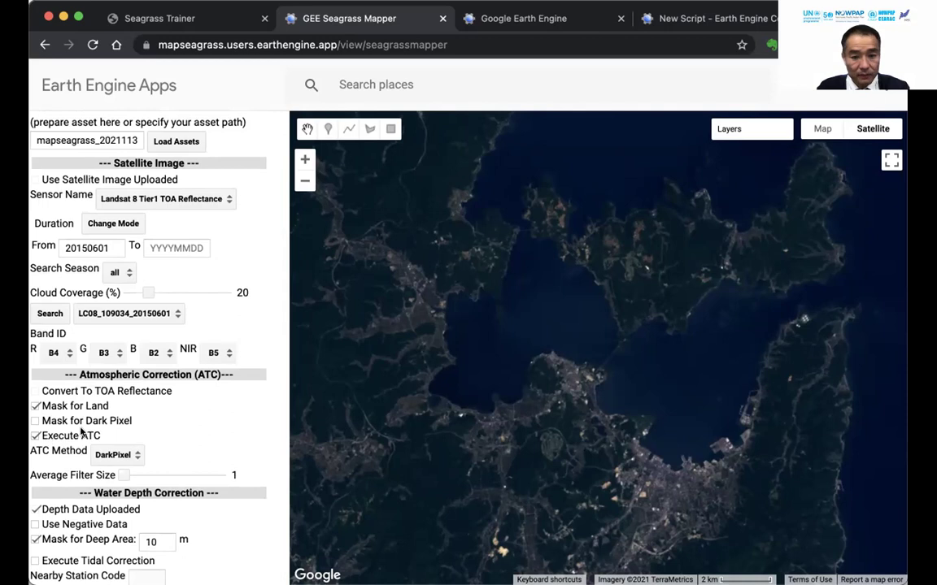
scroll(61, 382, "down", 2)
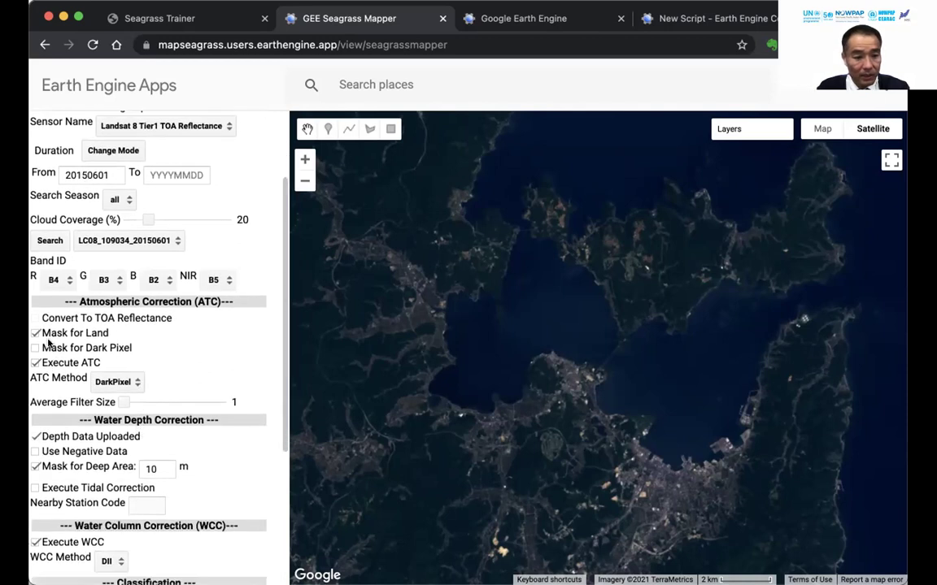
scroll(75, 334, "down", 2)
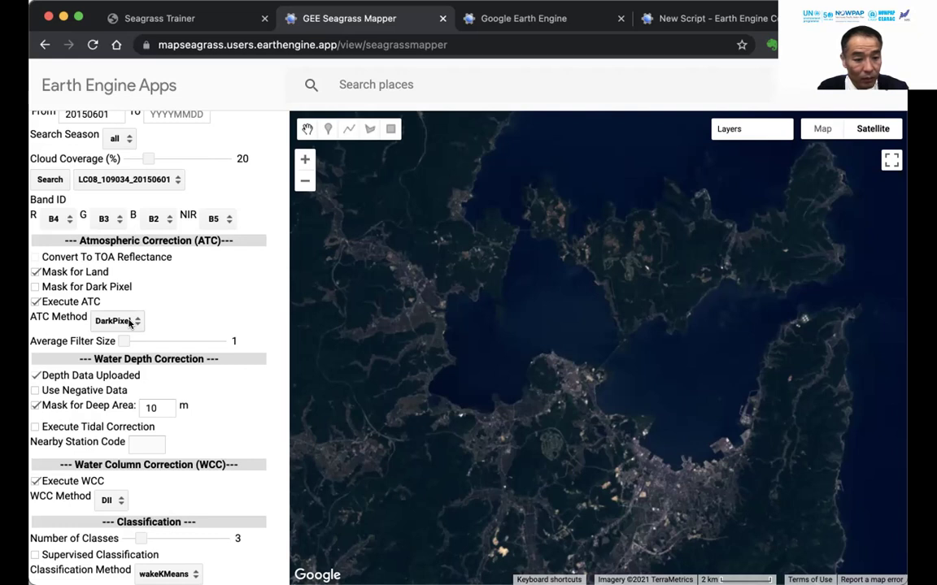
scroll(168, 323, "down", 3)
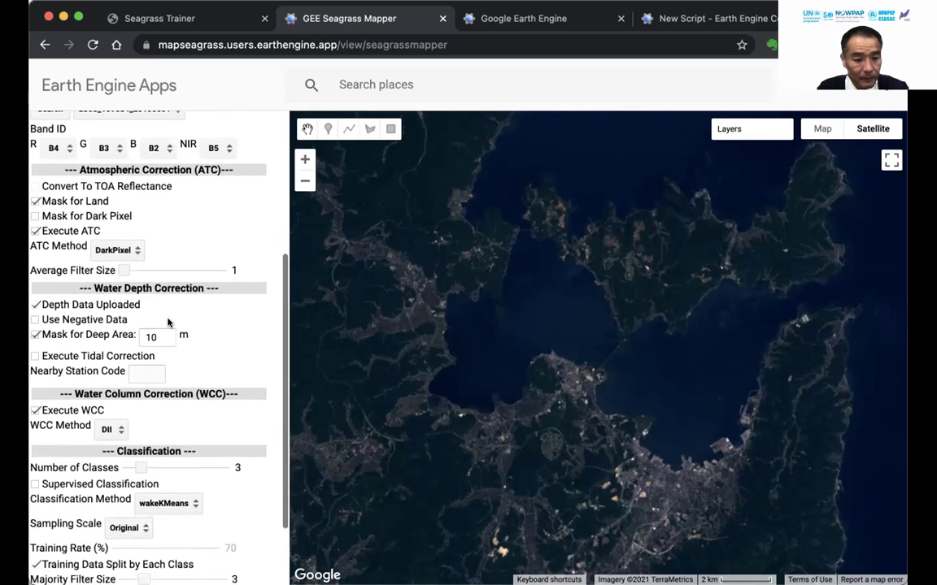
scroll(169, 322, "down", 2)
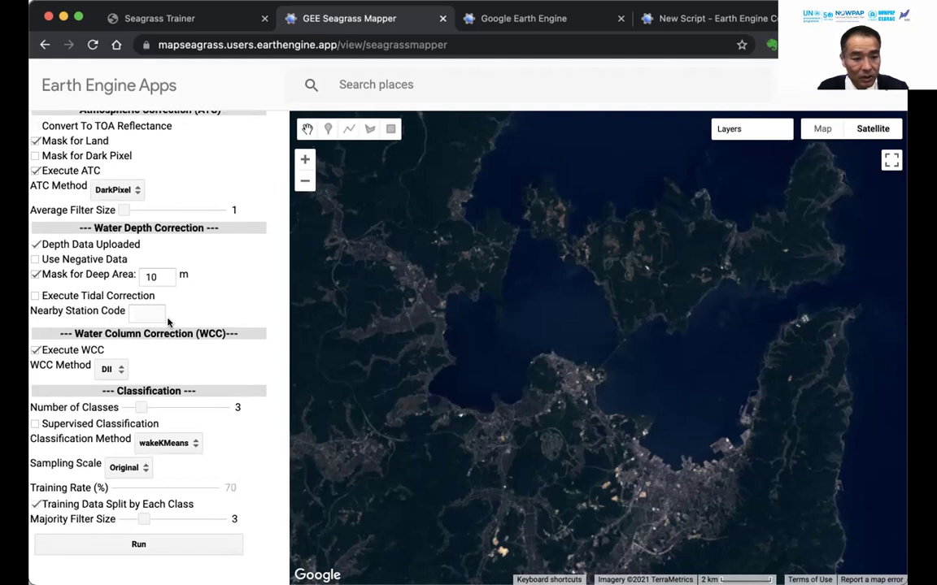
left_click(35, 244)
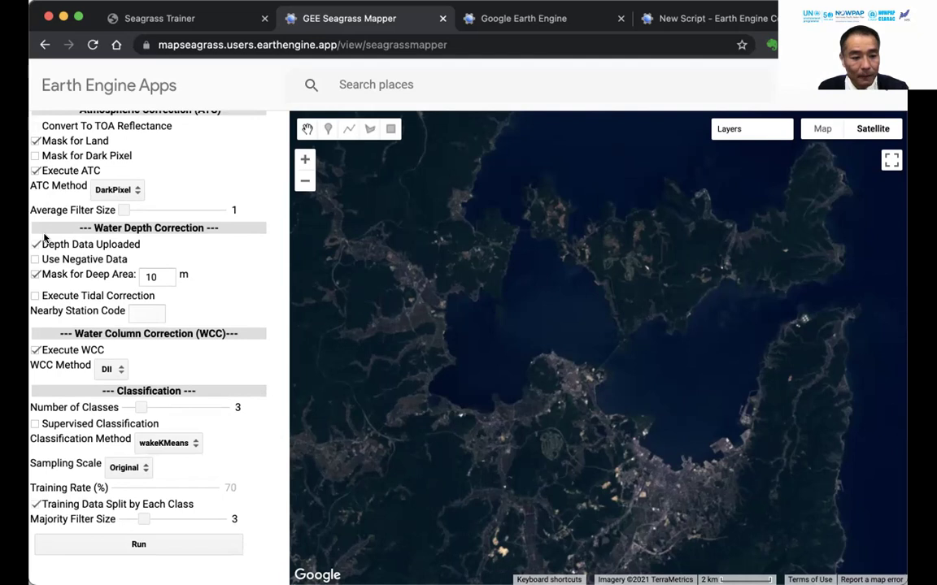
double_click(153, 277)
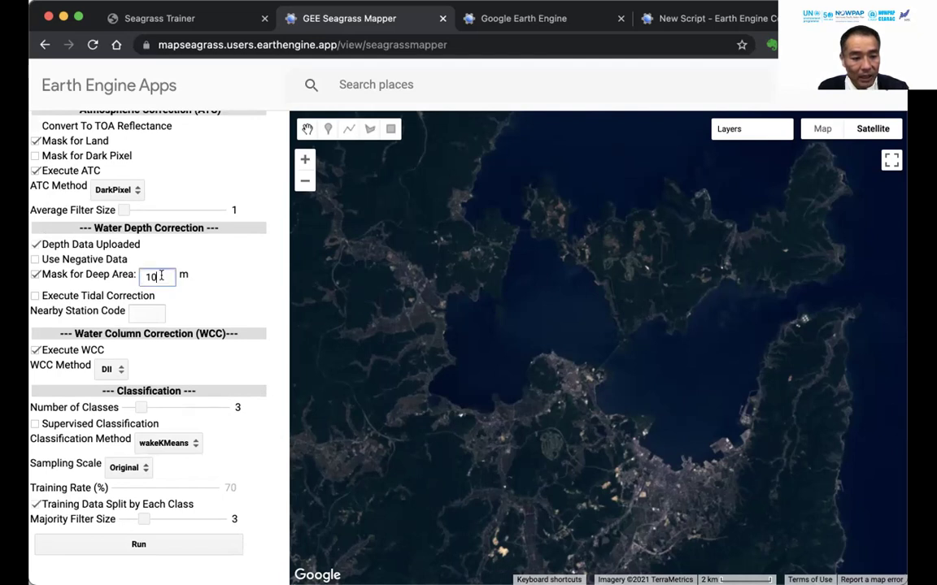
type("10")
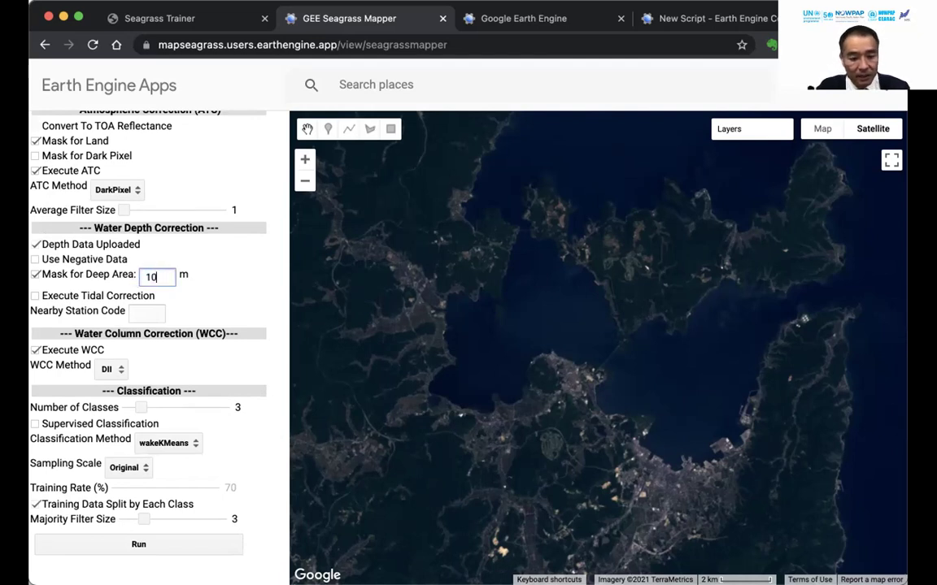
left_click(287, 278)
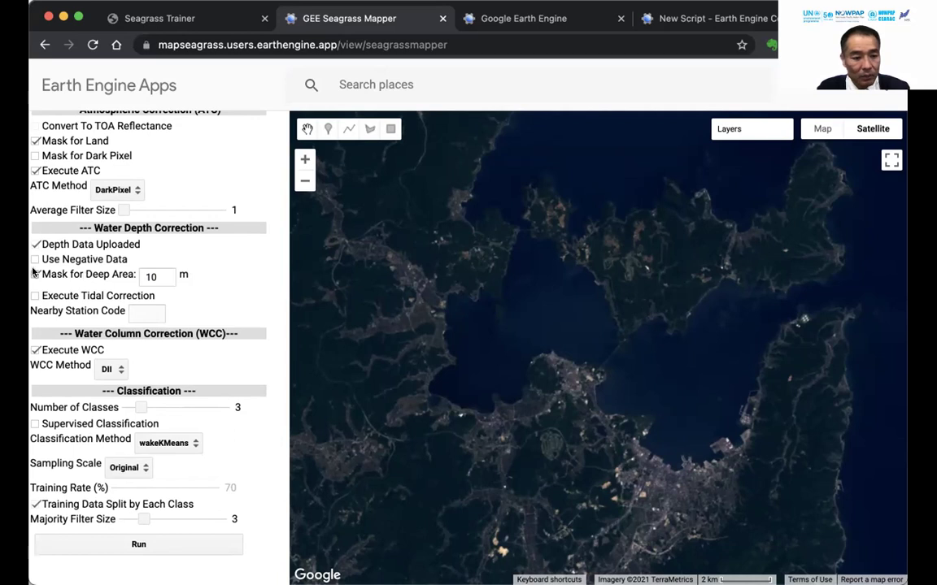
scroll(223, 303, "down", 2)
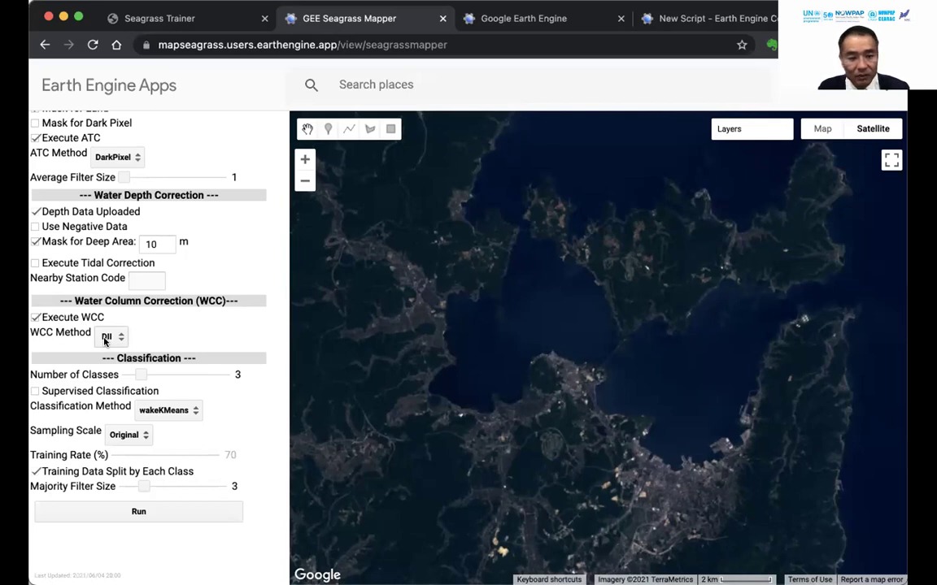
Keep DII as the WCC method after briefly trying BRI, and raise the Number of Classes to 4.
left_click(105, 340)
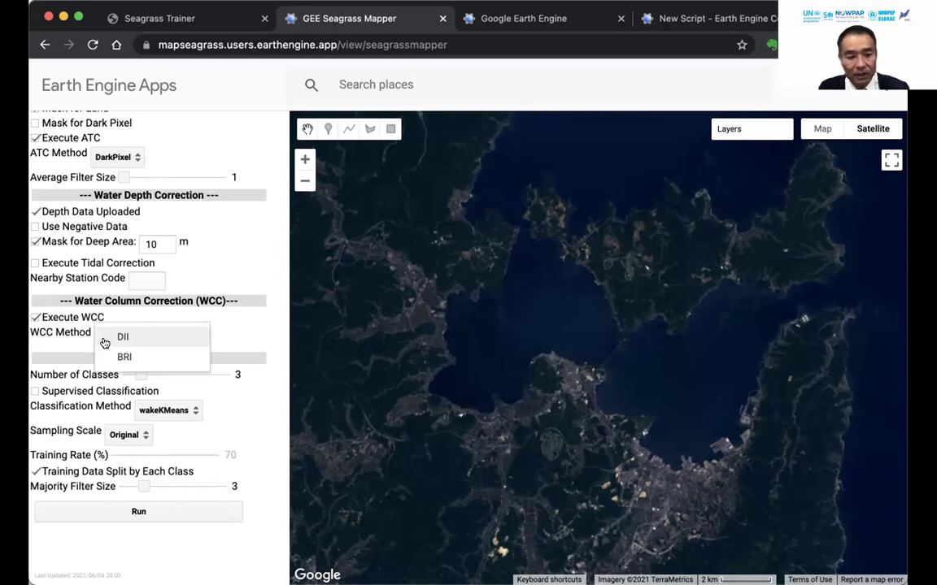
left_click(128, 337)
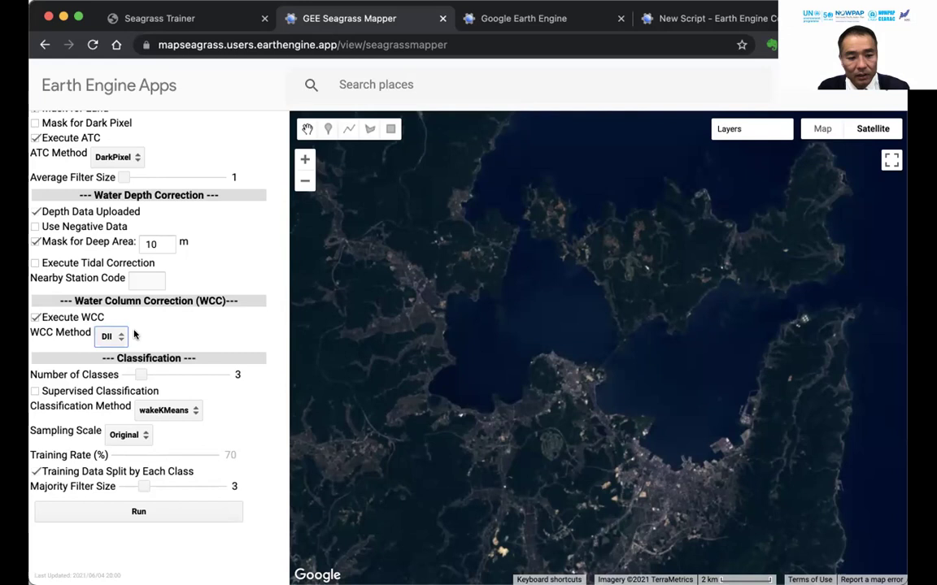
left_click(109, 338)
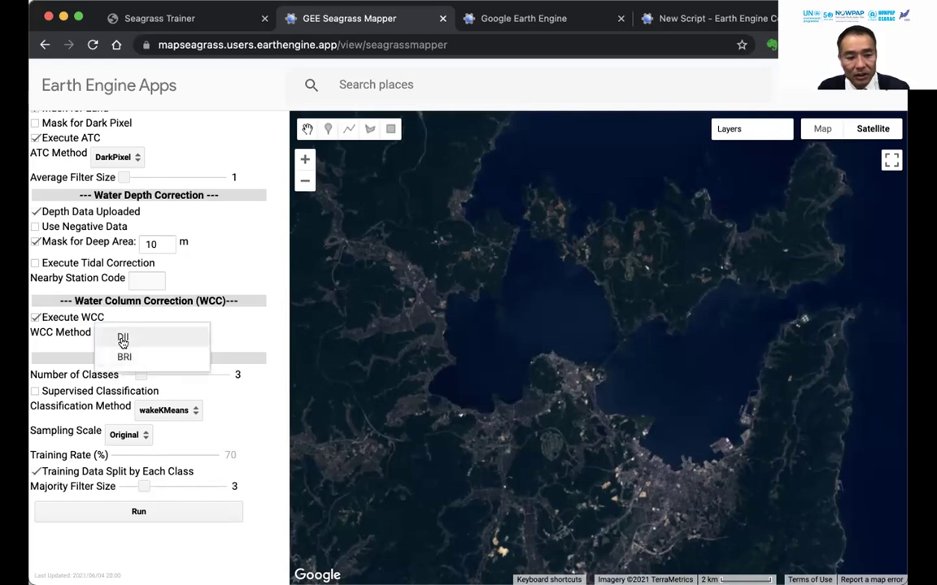
left_click(124, 357)
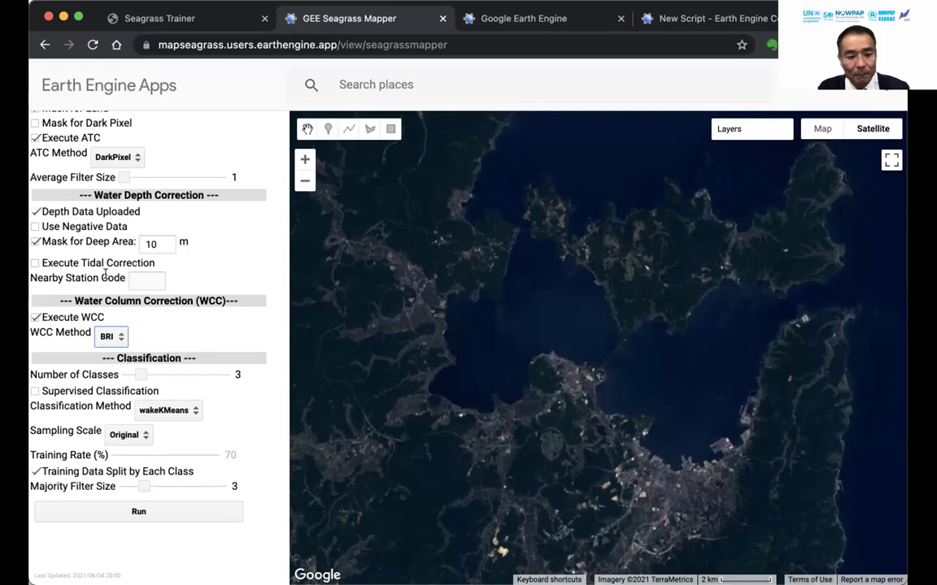
left_click(113, 337)
left_click(132, 322)
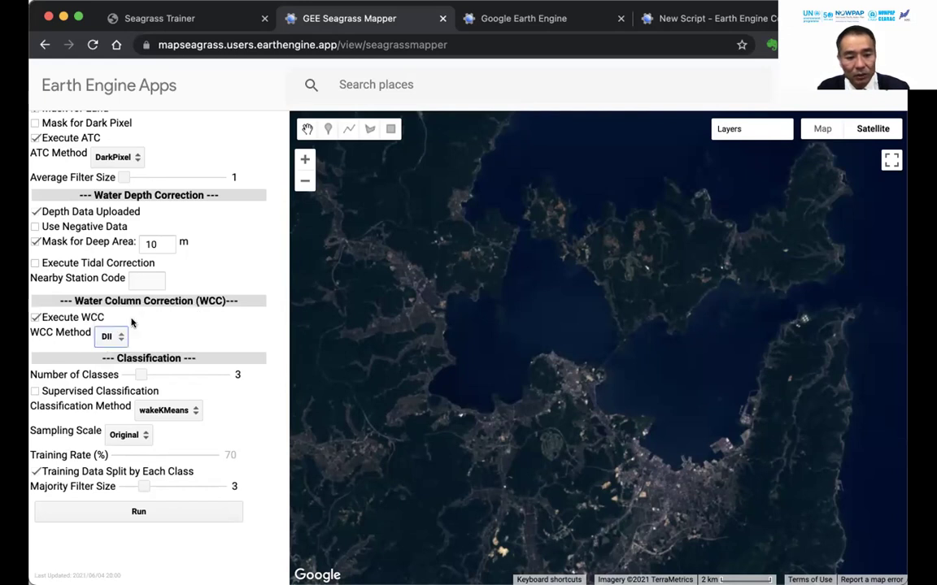
left_click_drag(140, 373, 157, 373)
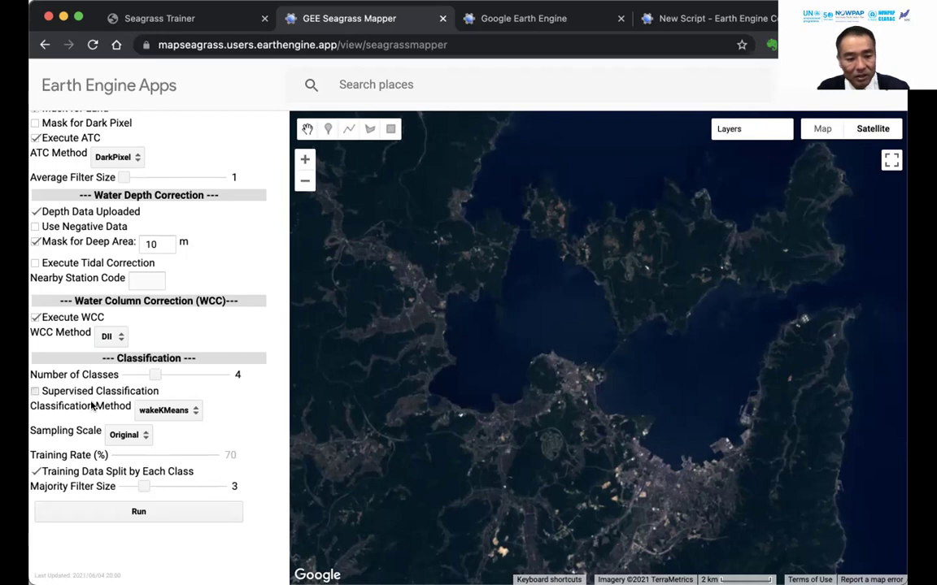
Enable Supervised Classification and keep RandomForest as the method with a 70% training rate.
left_click(100, 391)
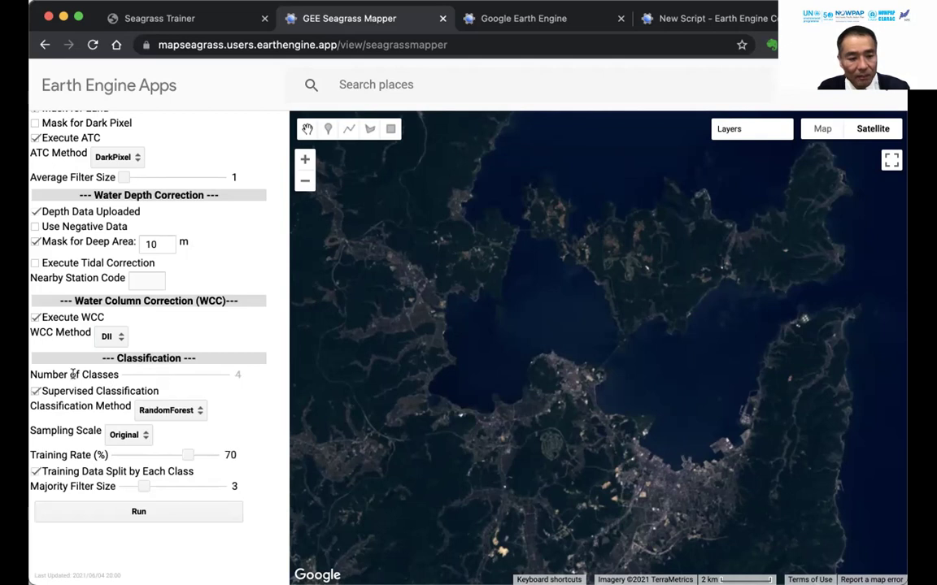
left_click(174, 413)
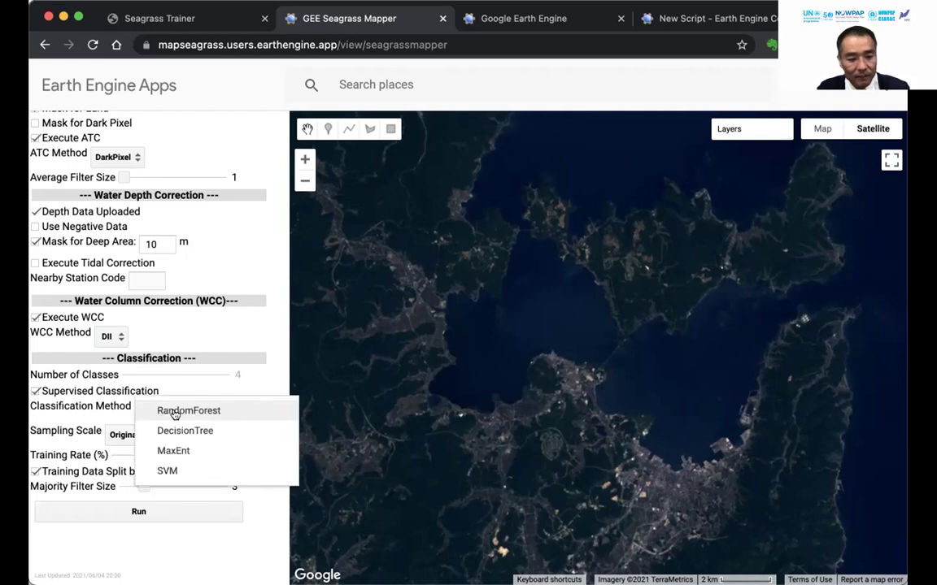
left_click(174, 414)
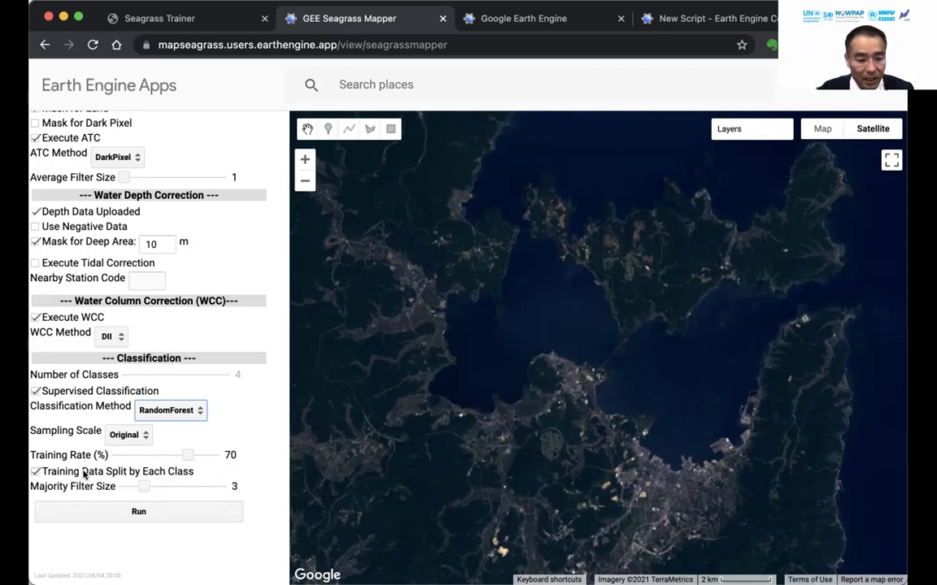
Run the RandomForest classification, giving a four-class map with 69.84% accuracy and tau 0.591816.
left_click(122, 512)
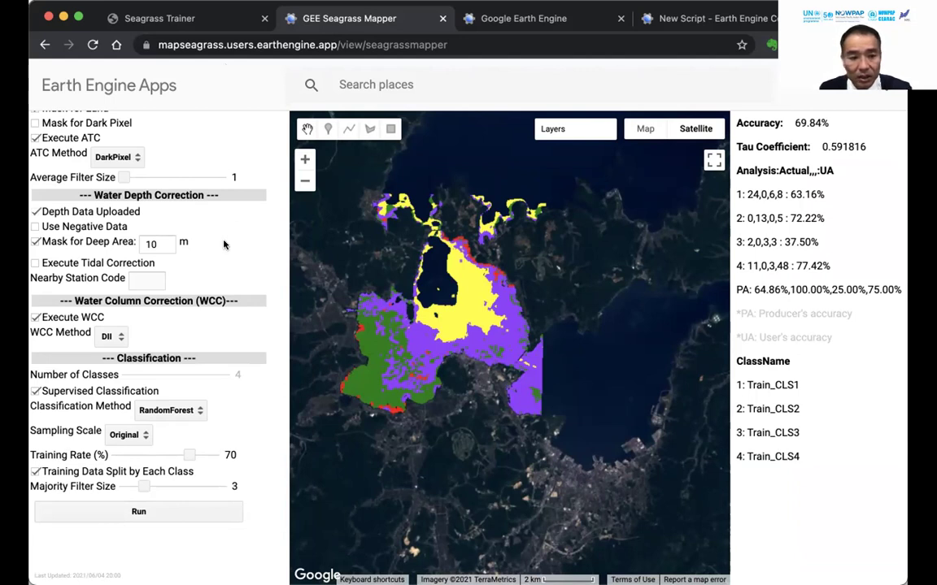
scroll(230, 202, "up", 5)
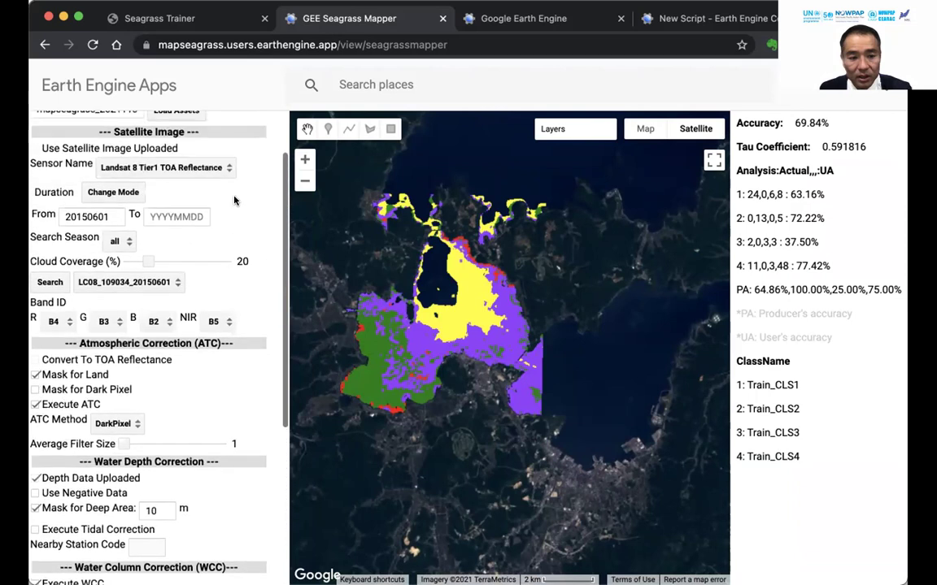
scroll(235, 200, "up", 2)
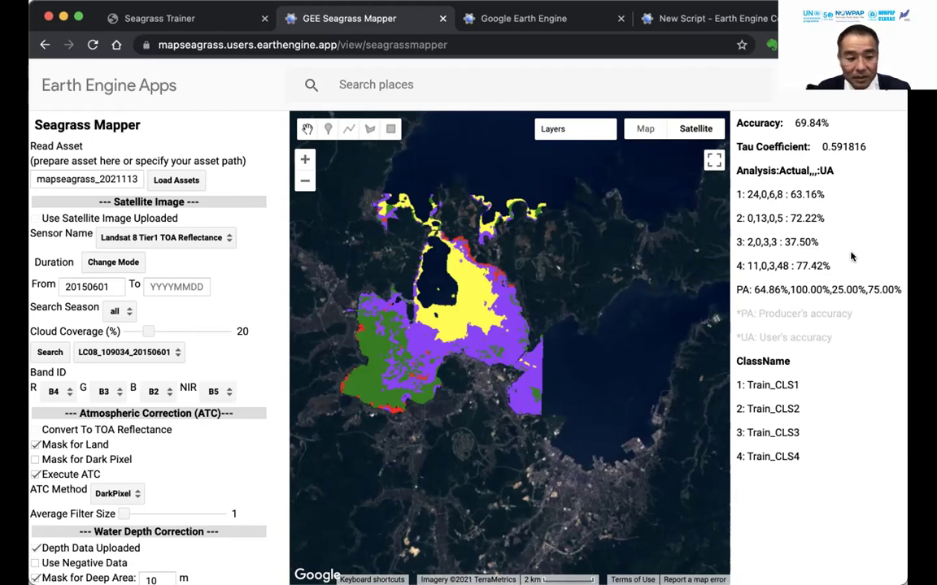
scroll(126, 488, "down", 5)
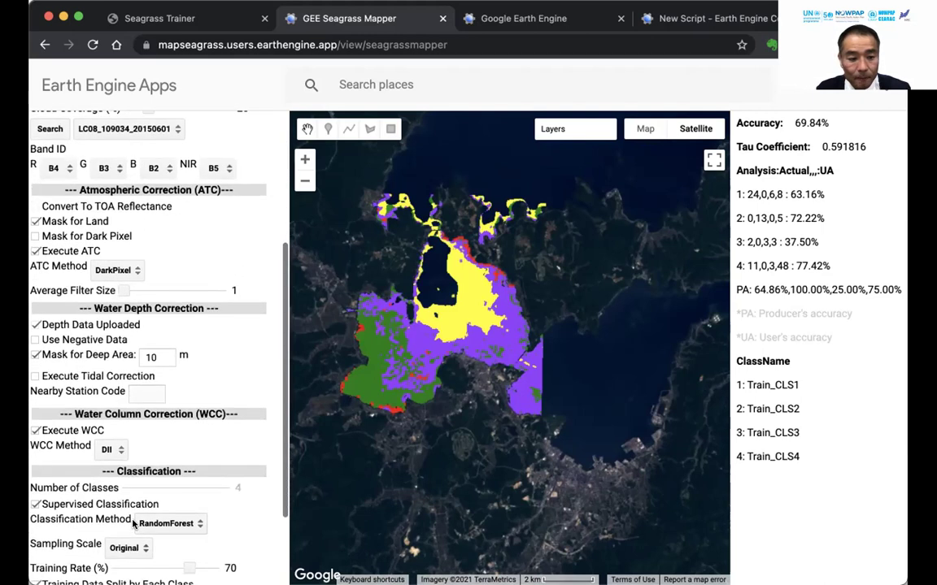
scroll(132, 525, "down", 1)
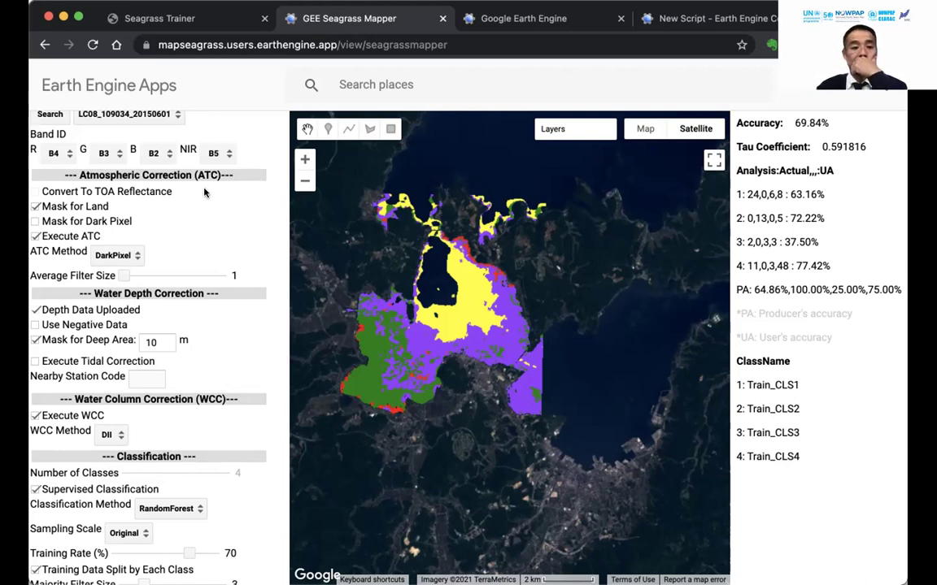
scroll(200, 204, "up", 1)
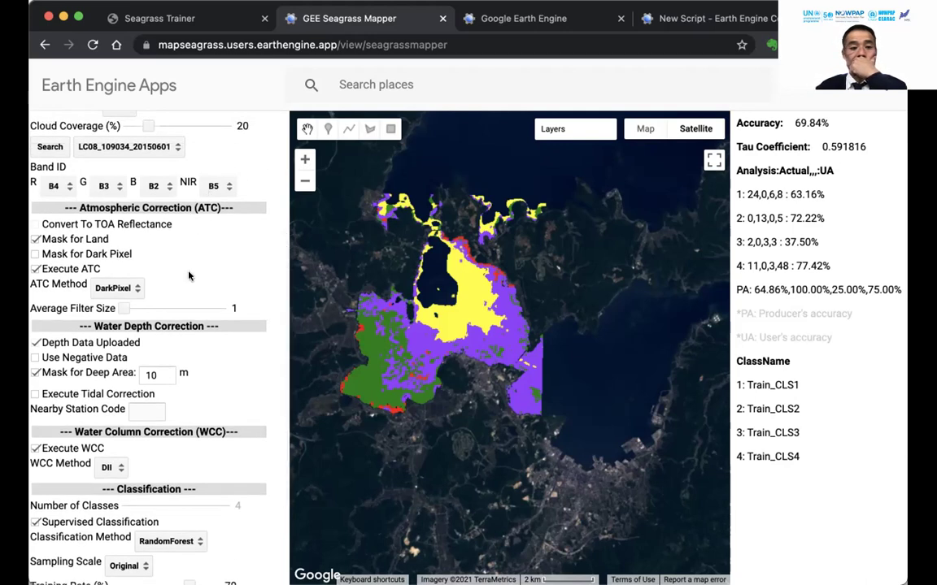
scroll(230, 171, "up", 3)
scroll(230, 171, "up", 3)
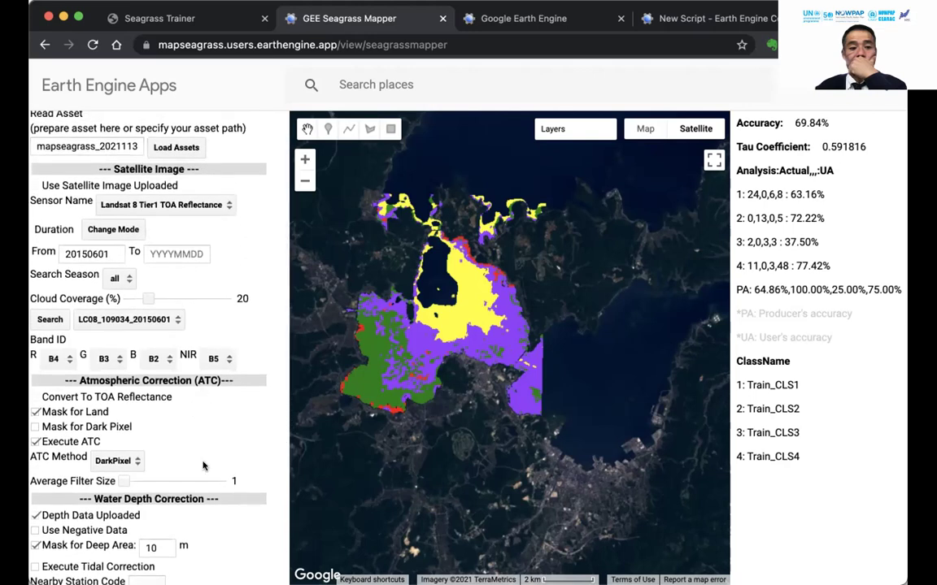
scroll(187, 417, "down", 4)
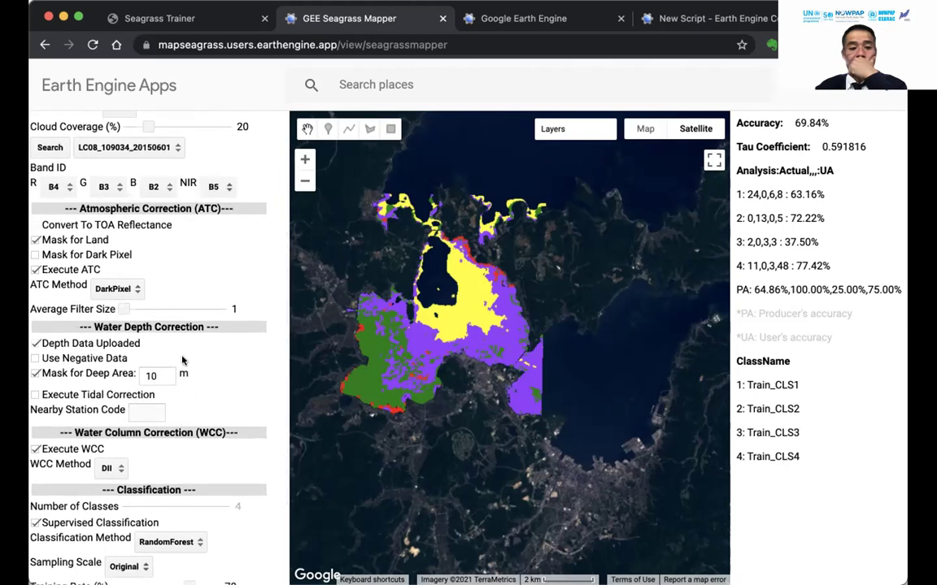
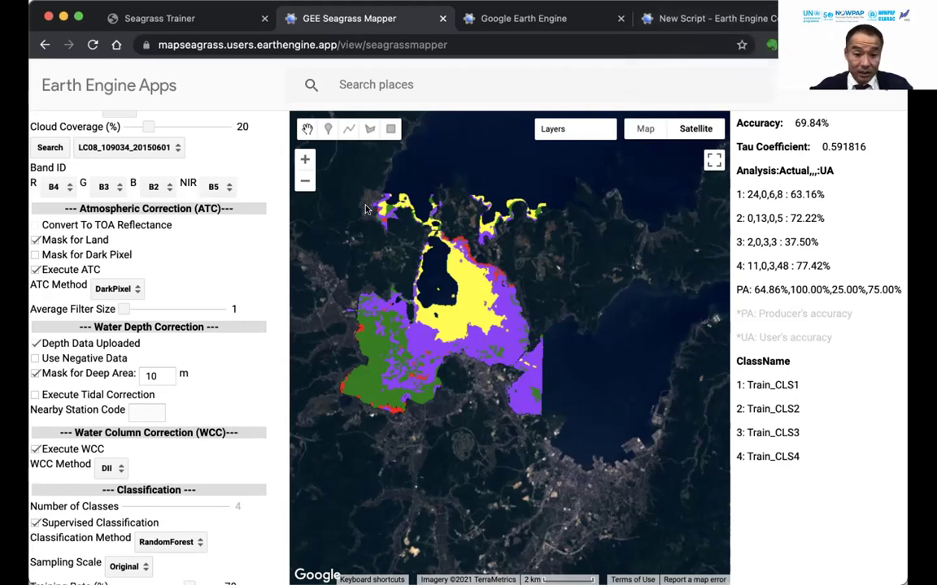
Highlight the current asset name in the Read Asset field.
scroll(396, 289, "up", 3)
scroll(396, 289, "down", 3)
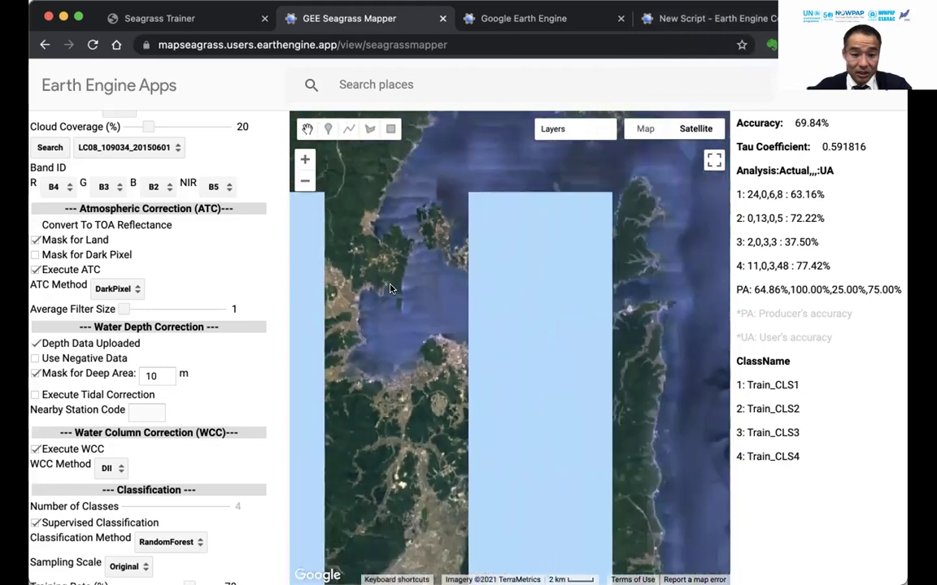
scroll(172, 203, "up", 5)
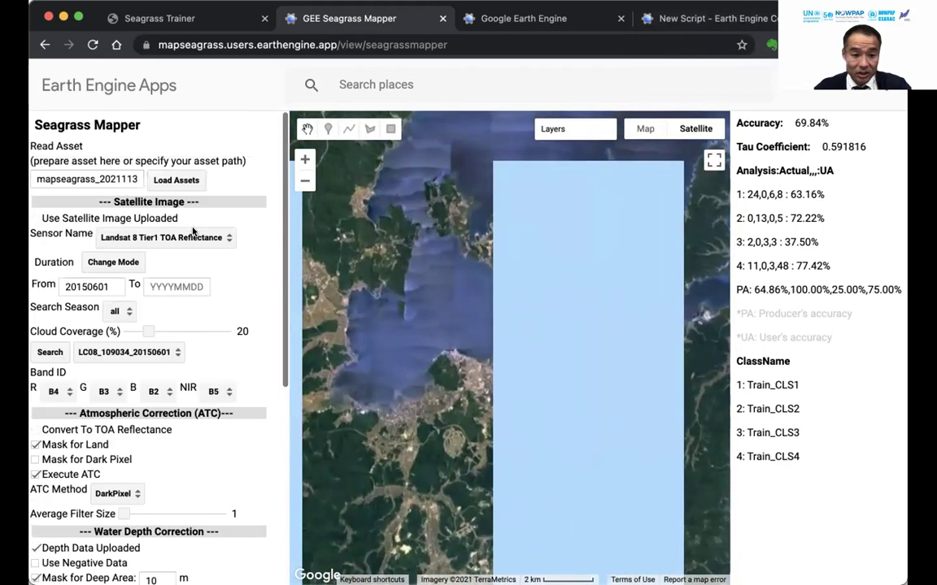
left_click(112, 177)
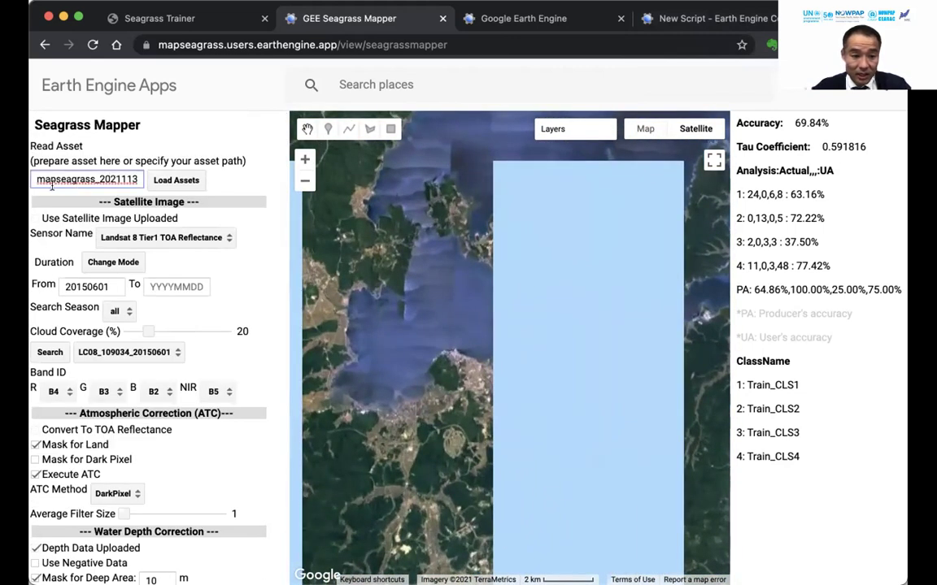
double_click(124, 182)
left_click_drag(124, 183, 134, 178)
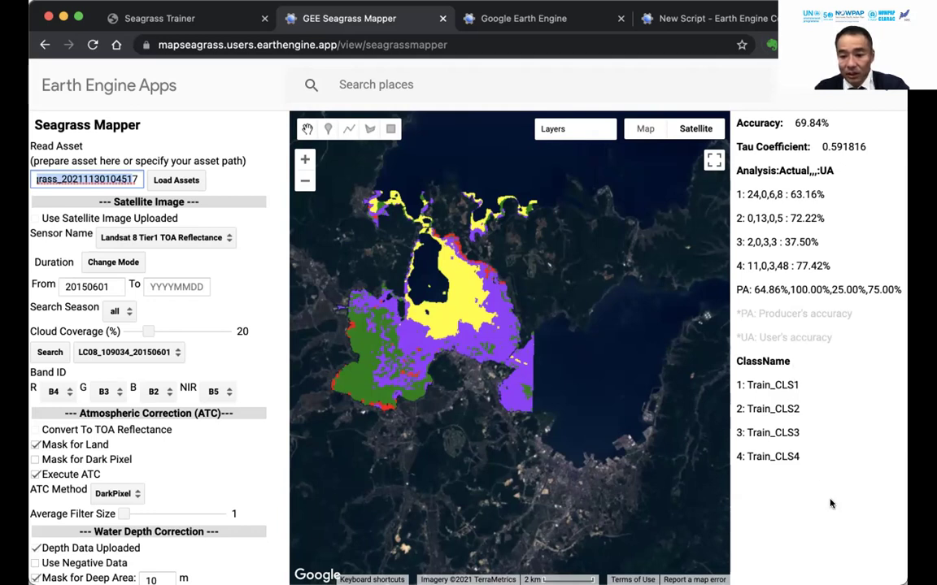
mouse_move(713, 127)
left_click(665, 75)
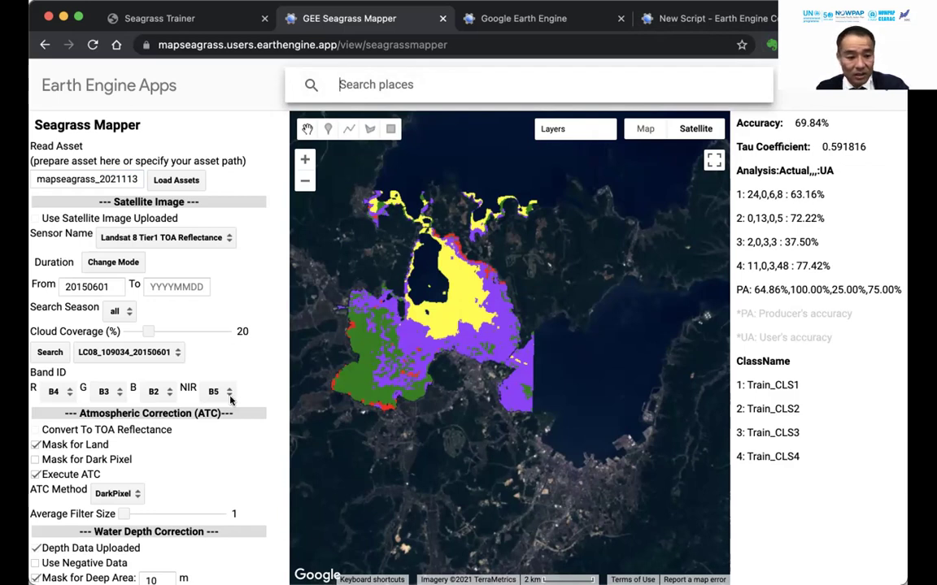
Switch the WCC method to BRI and rerun, reaching 79.37% accuracy and tau 0.710396.
scroll(230, 396, "down", 4)
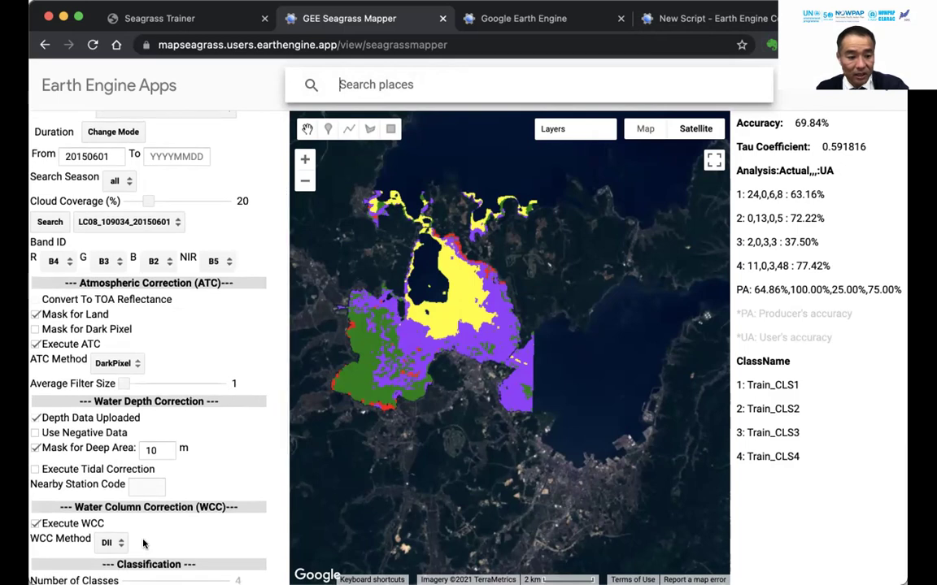
left_click(113, 544)
left_click(124, 562)
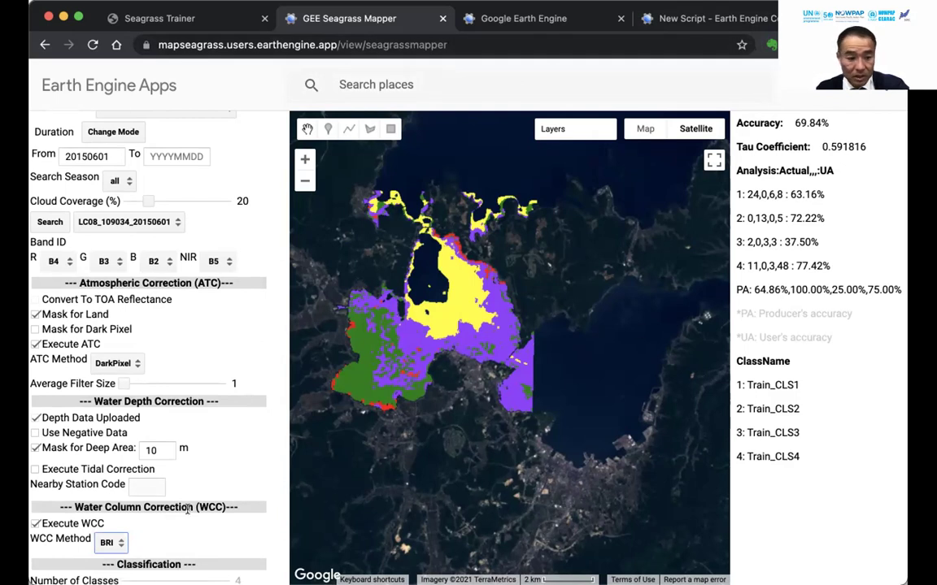
scroll(122, 533, "down", 5)
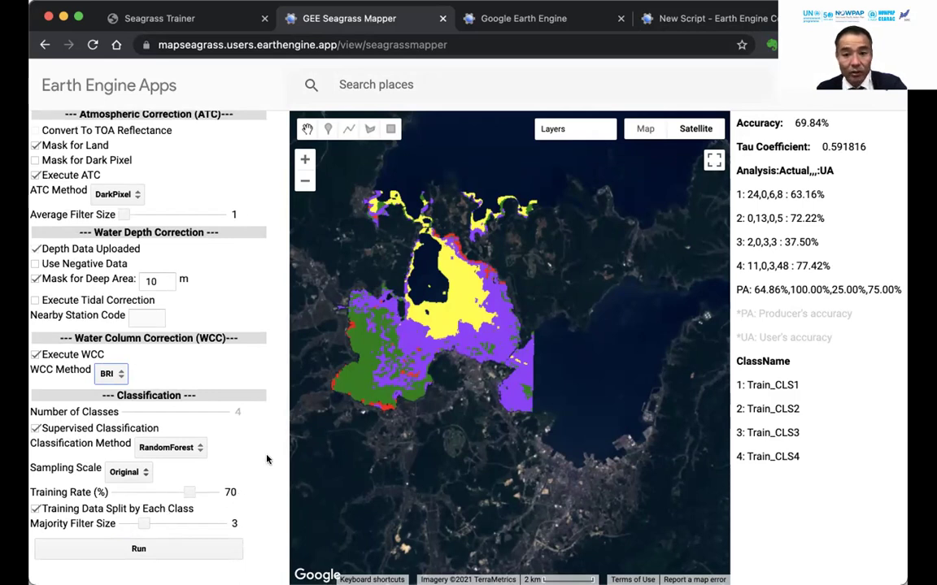
left_click(193, 548)
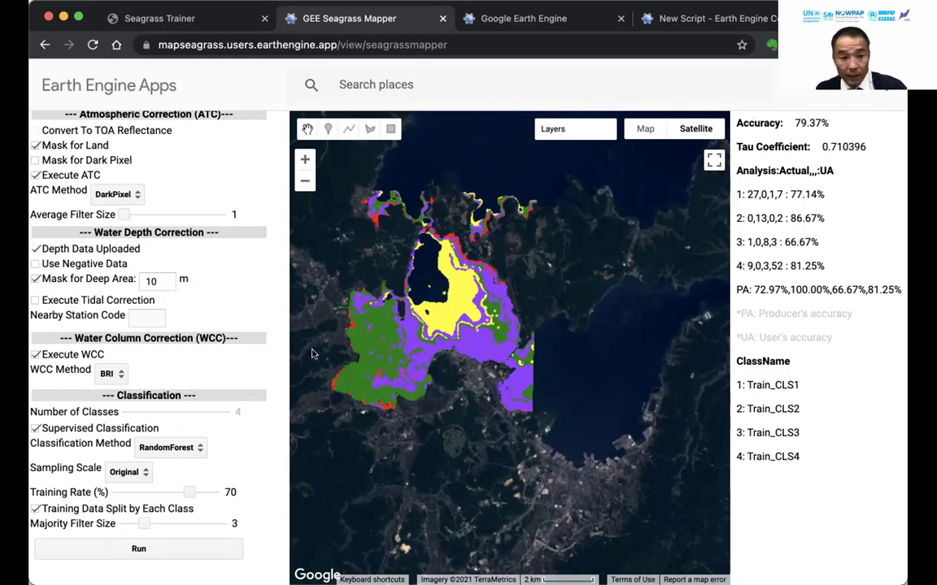
Replace the Read Asset name with sample_nanao_1506 and load those assets.
scroll(204, 267, "up", 5)
left_click(138, 181)
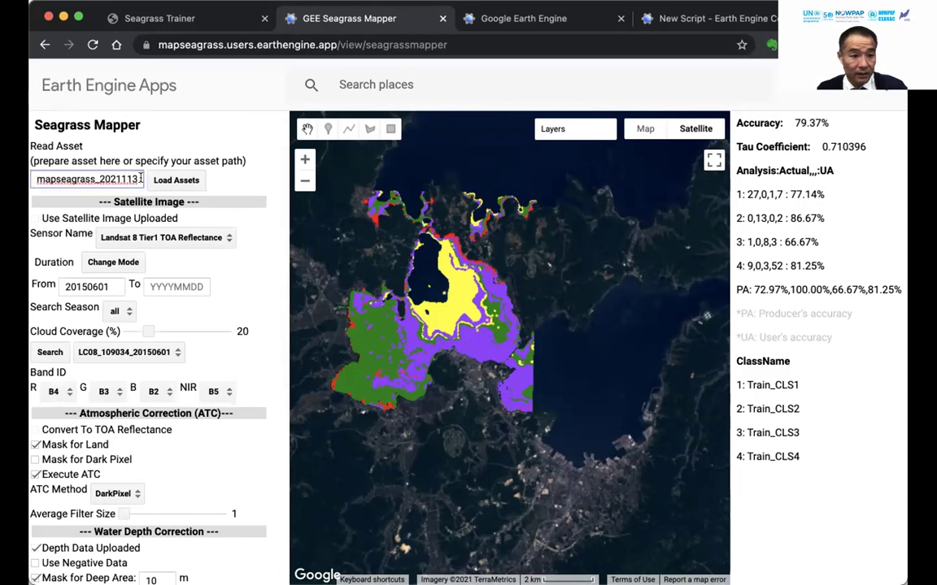
key("super+a")
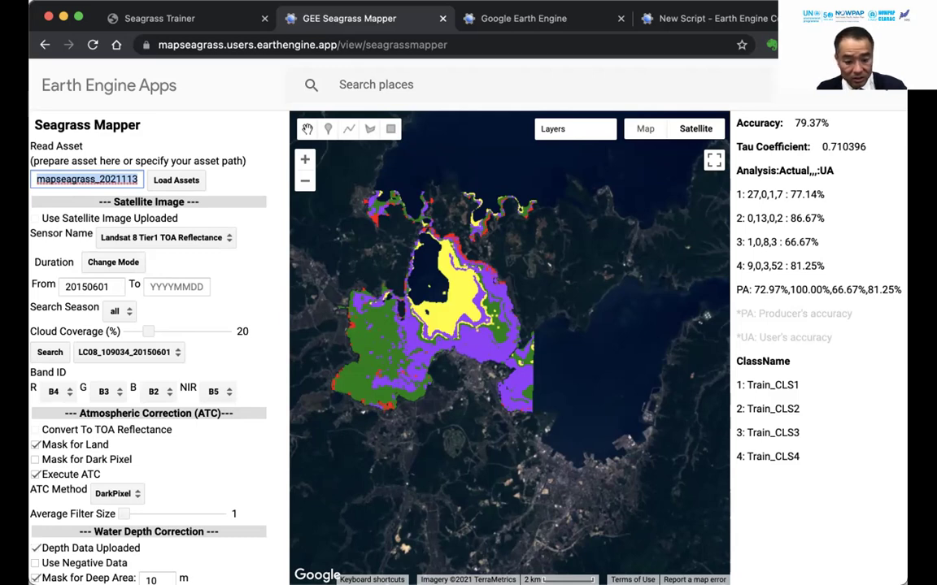
type("sample_nanao_")
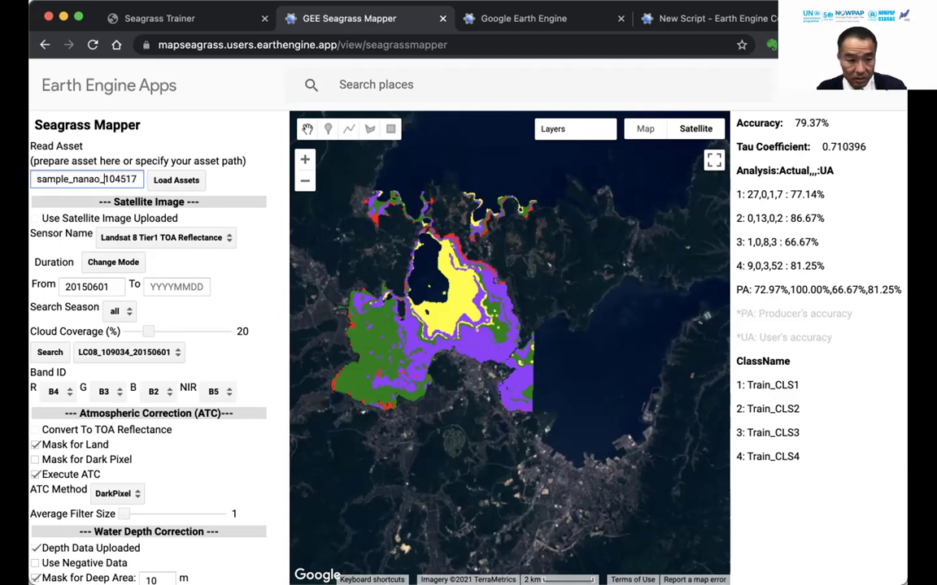
type("1506")
key("shift+End")
key("Delete")
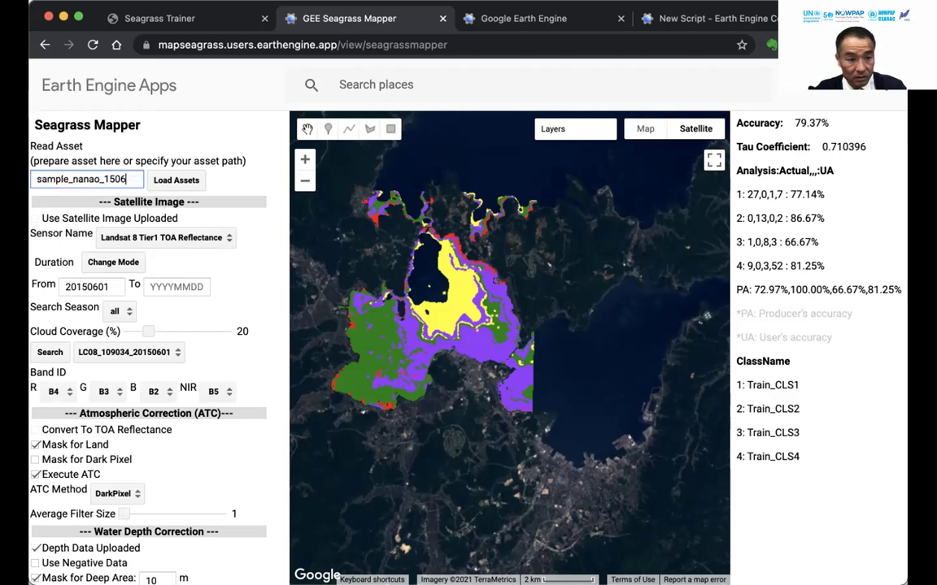
left_click(157, 180)
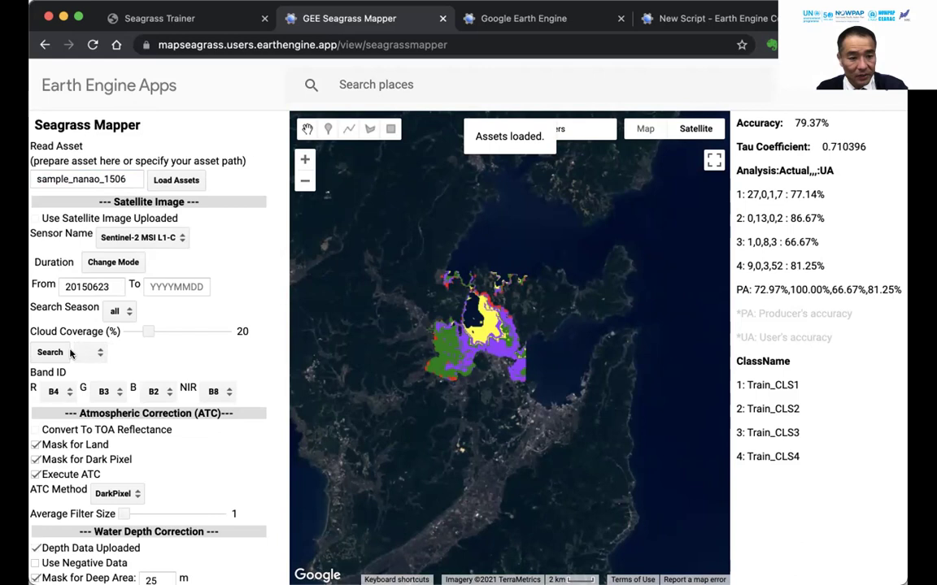
Search Landsat 8 Tier1 TOA Reflectance from 20150601 and use scene LC08_109034_20150601.
left_click(147, 237)
left_click(171, 220)
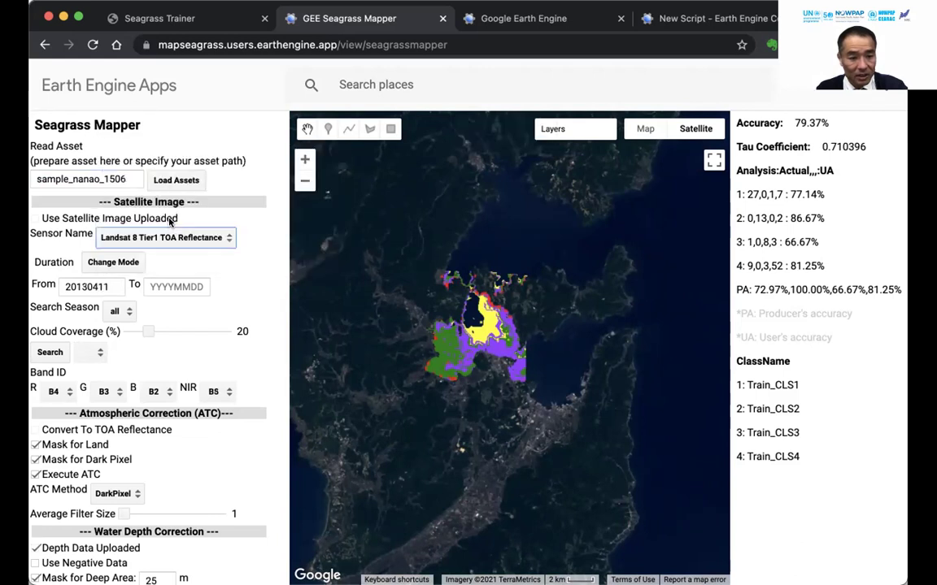
double_click(89, 286)
type("20150601")
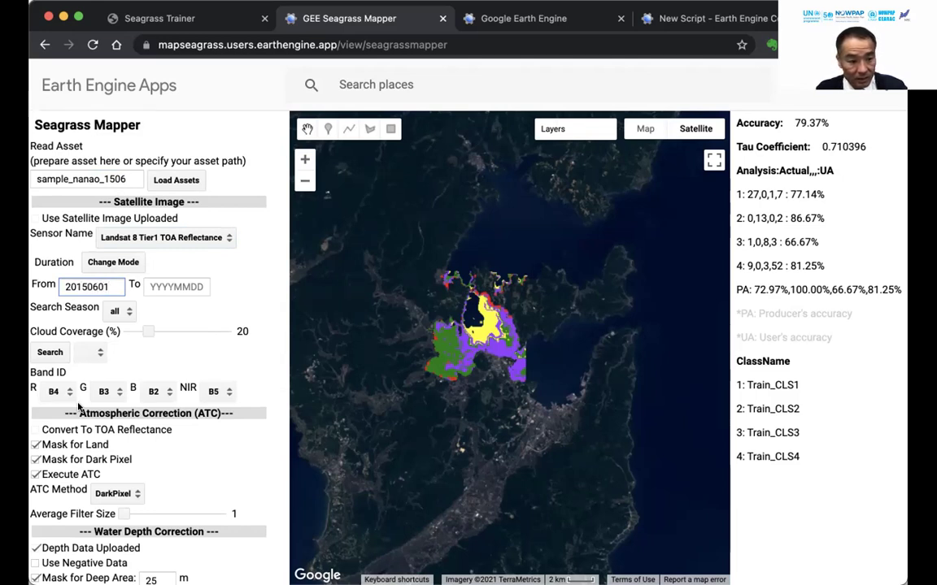
left_click(55, 353)
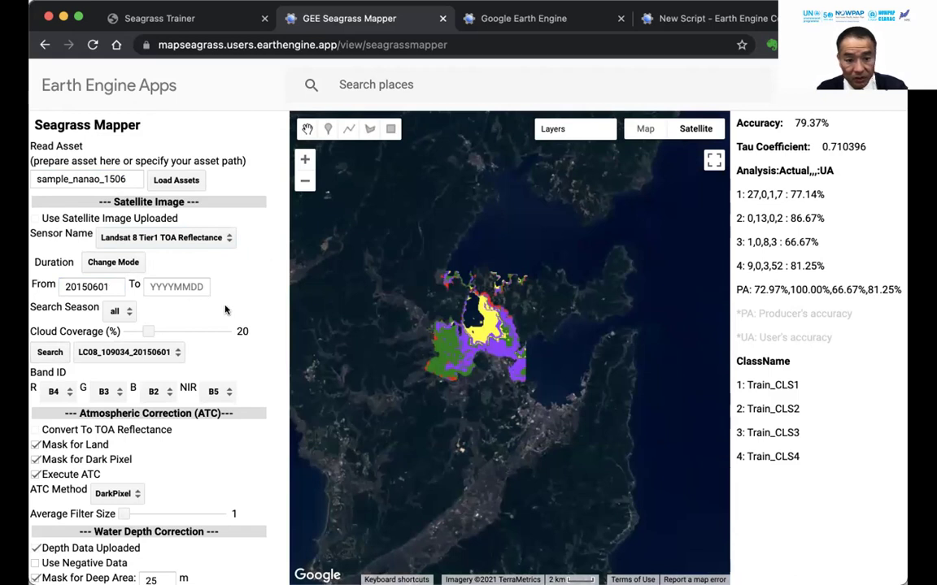
left_click(140, 352)
left_click(140, 353)
scroll(140, 352, "down", 2)
Turn off dark-pixel masking and set the deep-area mask to 10 m.
left_click(35, 373)
scroll(167, 415, "down", 5)
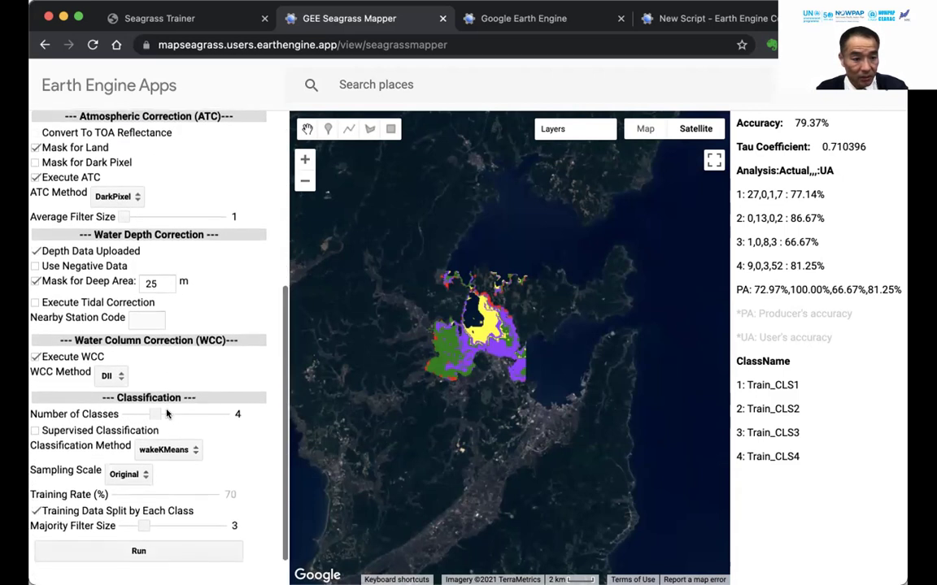
double_click(151, 281)
type("10")
Run a 5-class supervised classification with BRI correction, giving 77.03% accuracy and tau 0.695694.
scroll(136, 359, "down", 1)
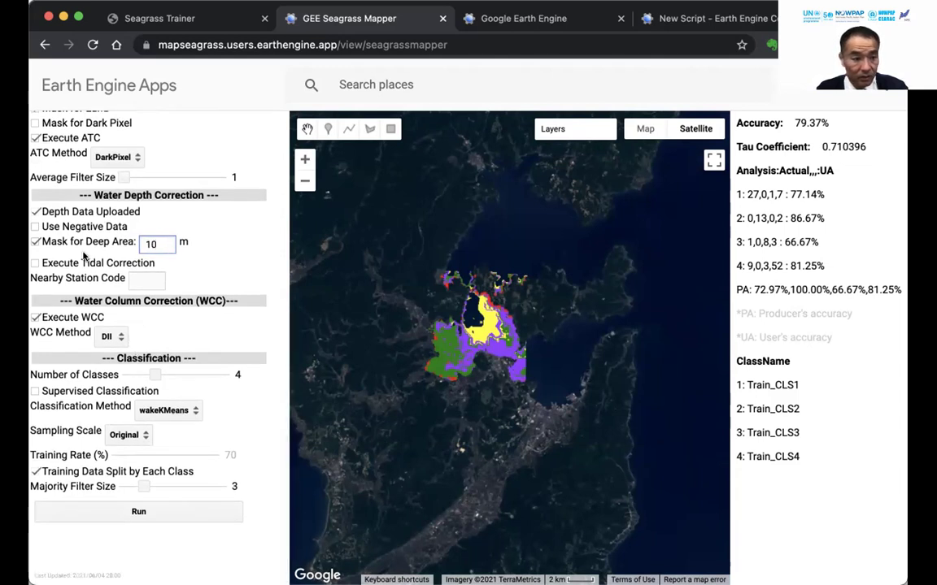
left_click(108, 336)
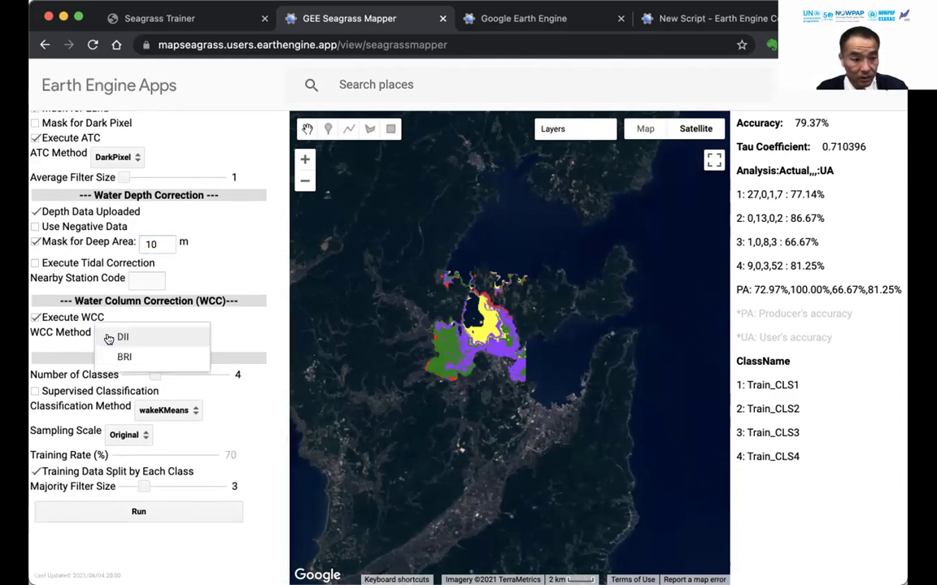
left_click(122, 353)
left_click_drag(151, 374, 170, 372)
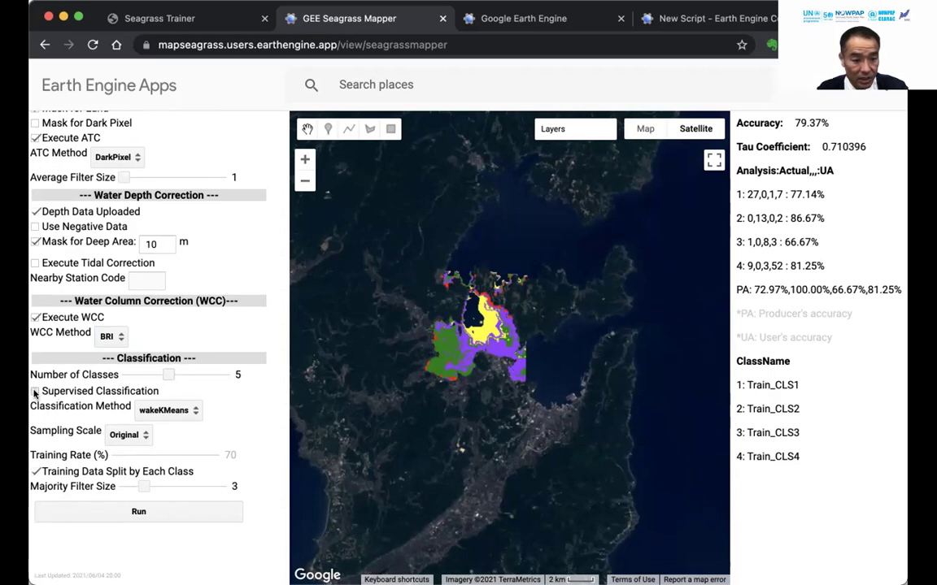
left_click(35, 392)
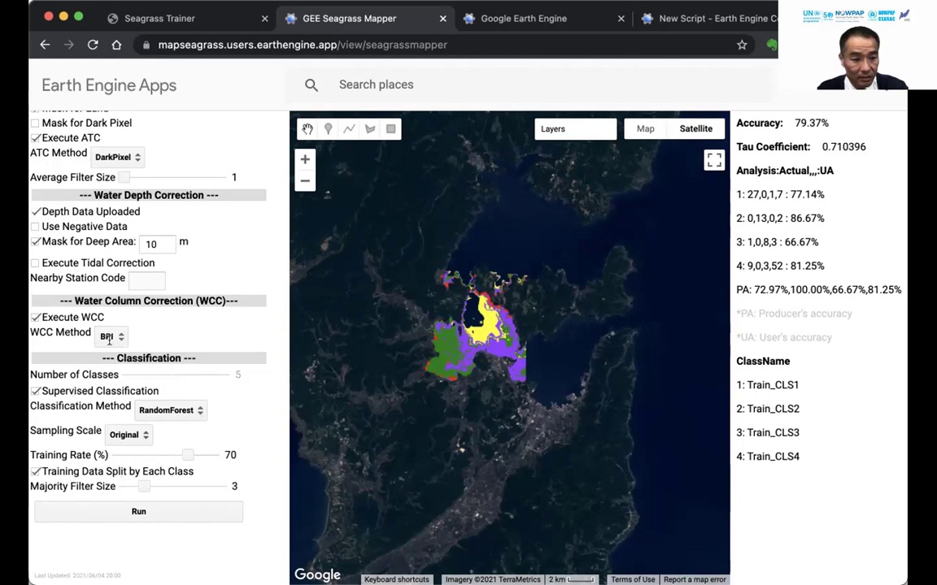
scroll(102, 334, "up", 4)
scroll(108, 328, "down", 4)
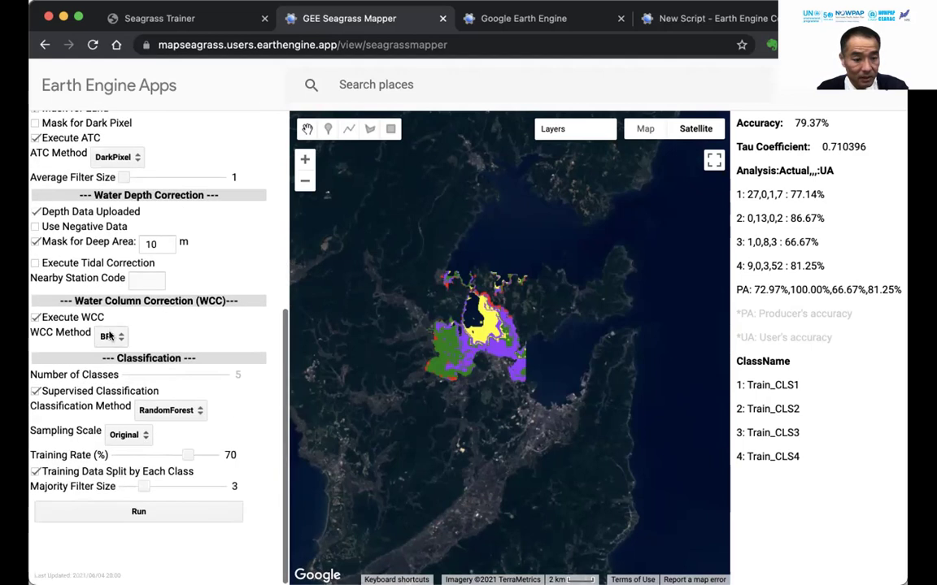
left_click(136, 513)
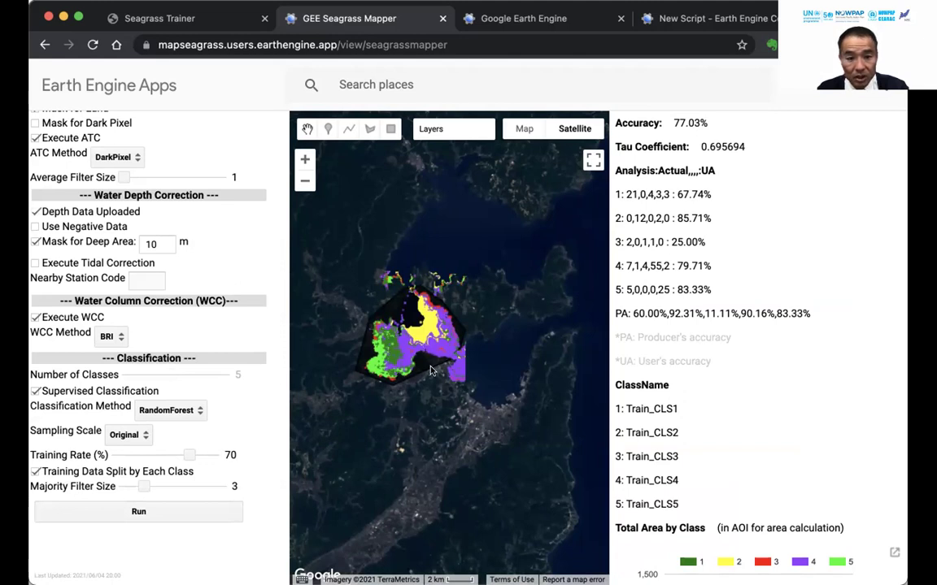
Scroll through the settings and results panels down to the Total Area by Class chart.
scroll(103, 378, "up", 5)
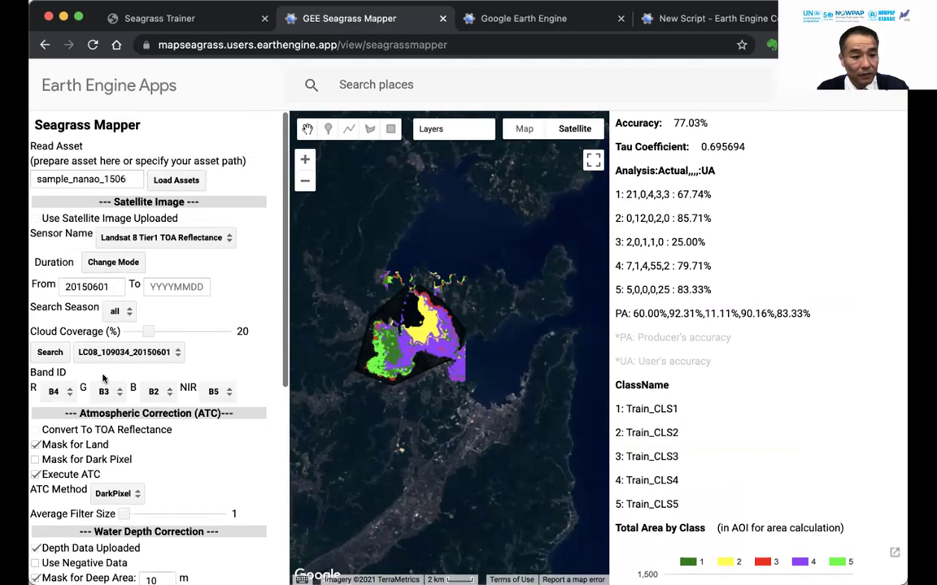
scroll(104, 378, "down", 5)
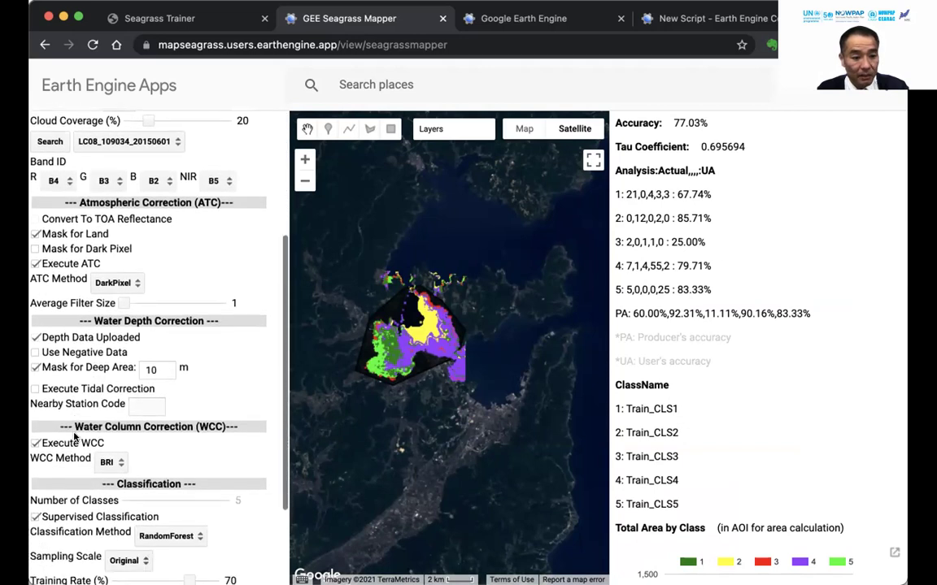
scroll(75, 437, "down", 3)
scroll(75, 437, "up", 2)
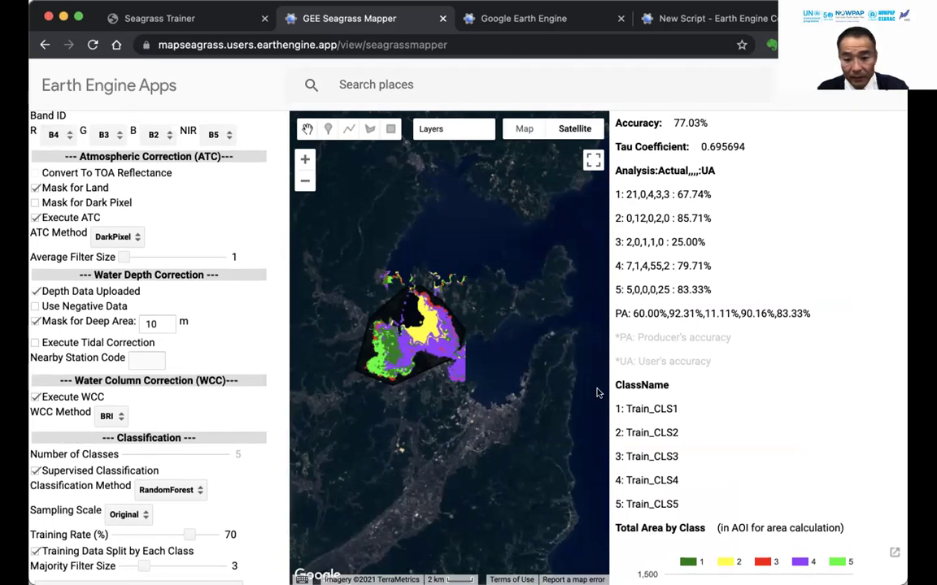
scroll(760, 485, "down", 3)
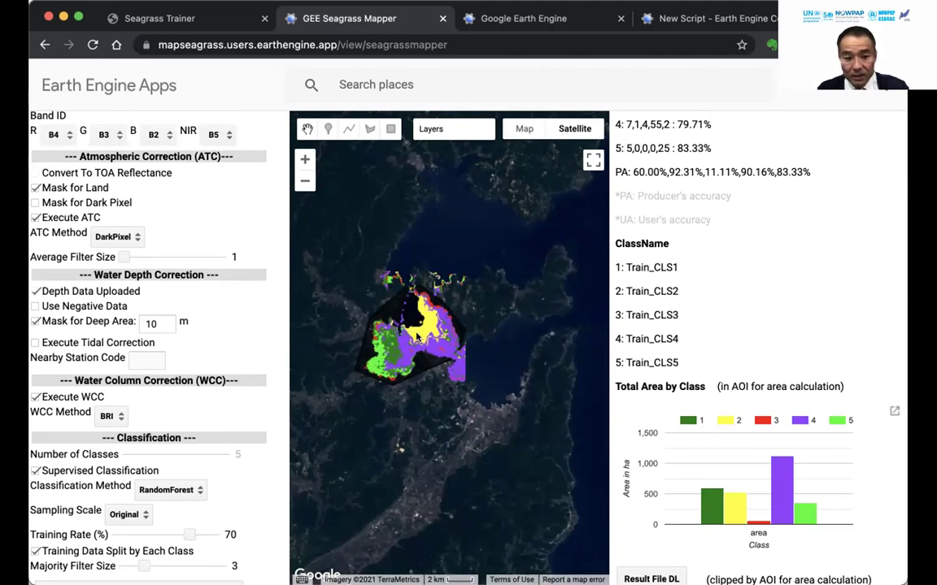
Hide the classification and Train_CLS layers, toggling the AOI polygon on and off.
mouse_move(440, 130)
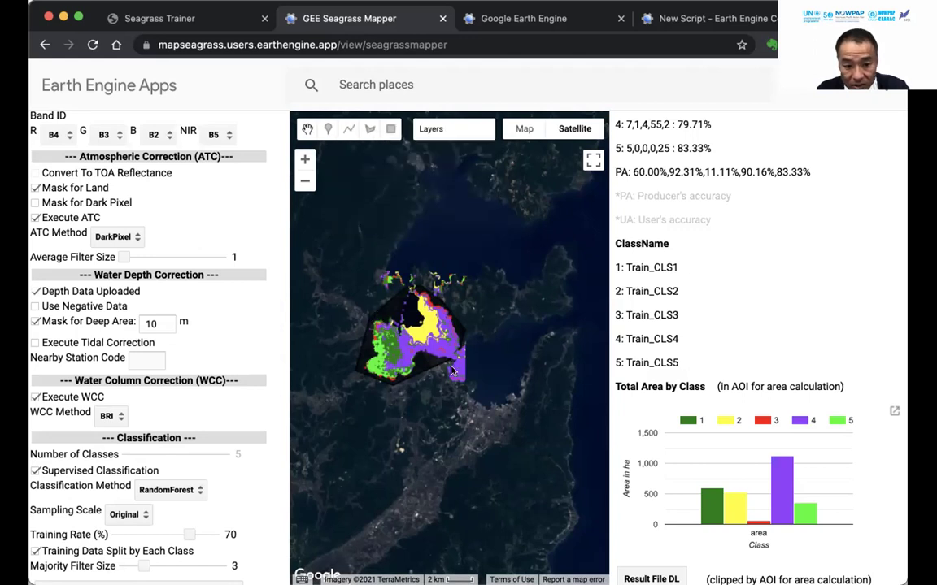
mouse_move(431, 134)
left_click(341, 167)
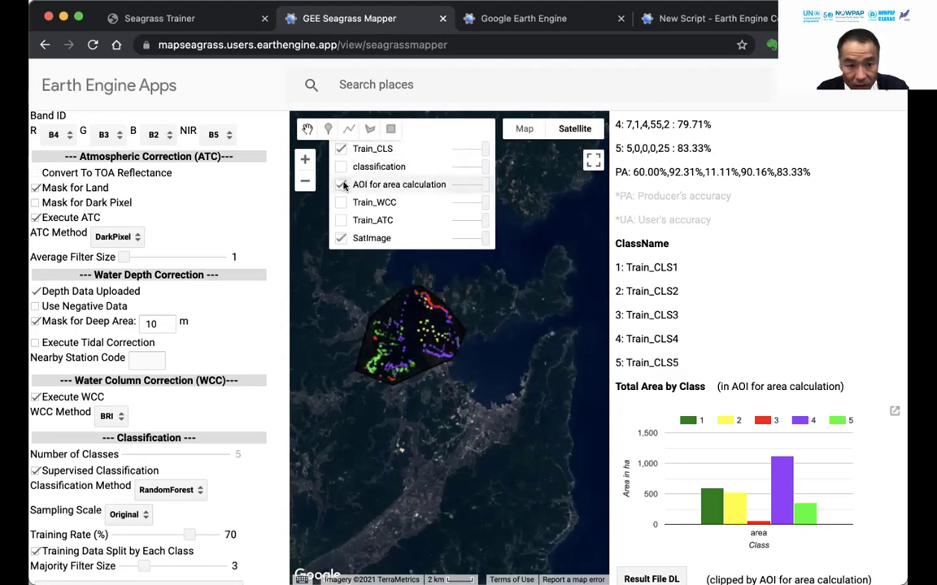
left_click(341, 185)
left_click(341, 150)
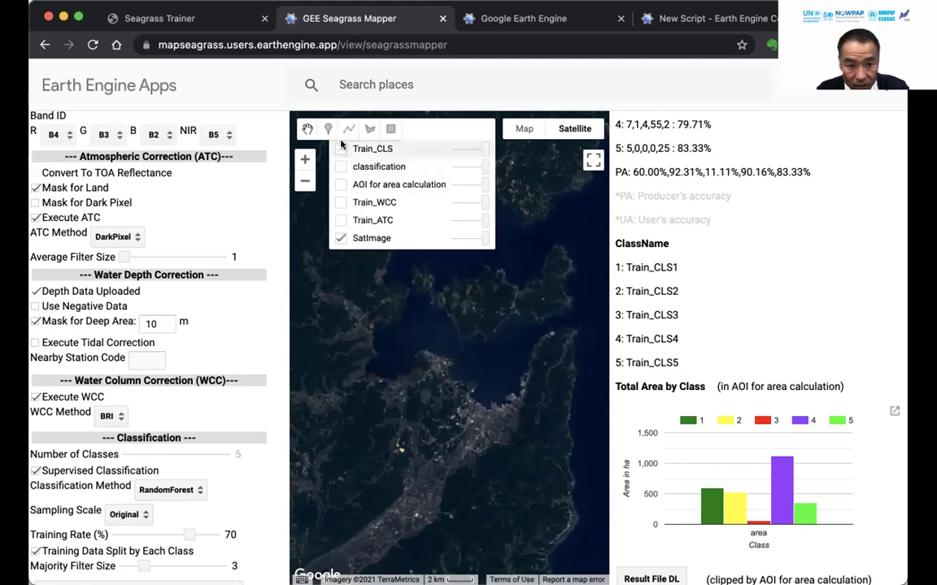
left_click(341, 185)
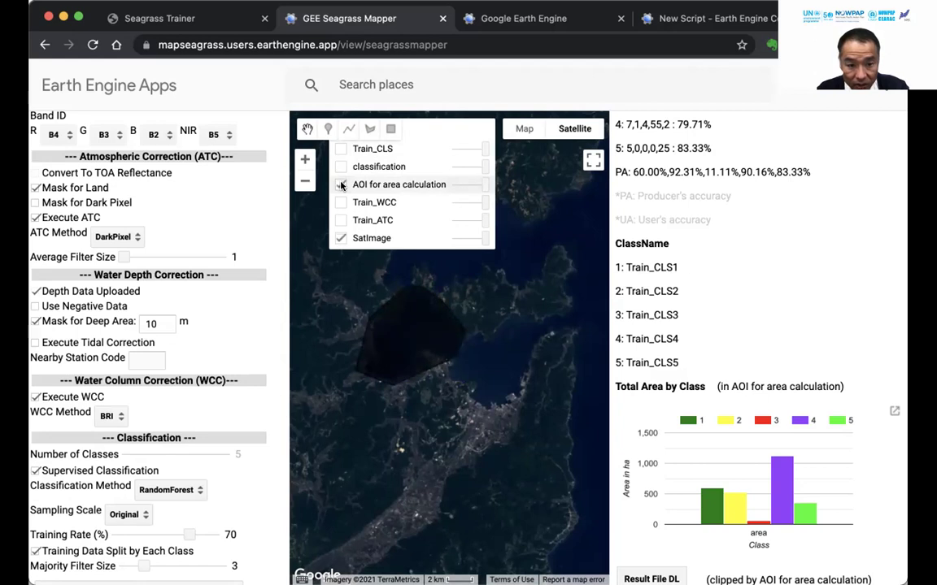
left_click(340, 185)
left_click(341, 185)
left_click(340, 184)
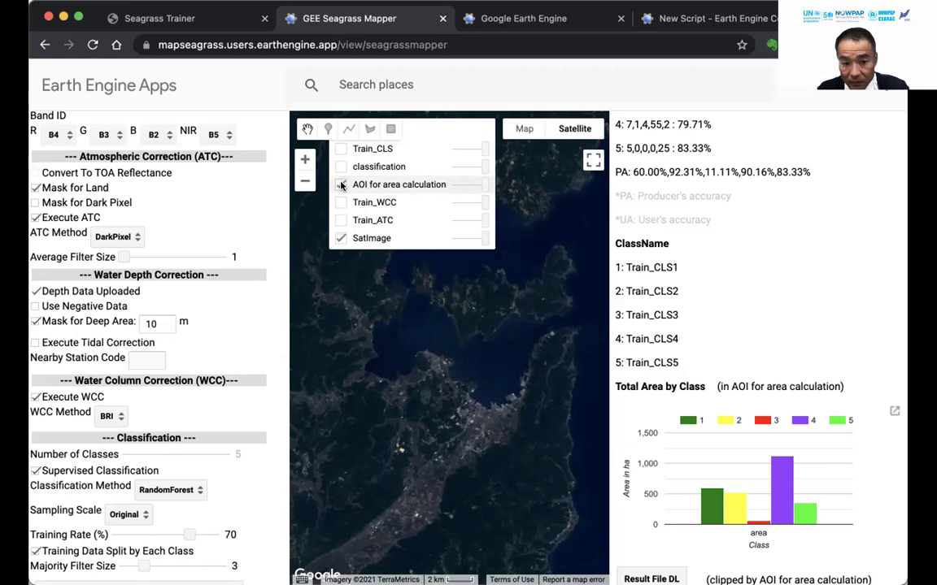
left_click(340, 185)
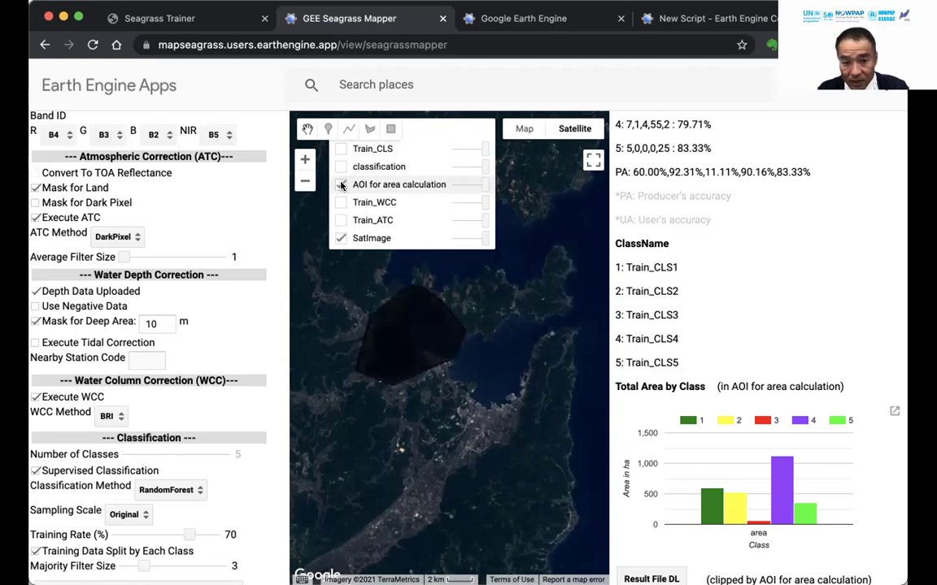
Leave classification and AOI hidden and show the Train_ATC corrected image layer.
left_click(341, 167)
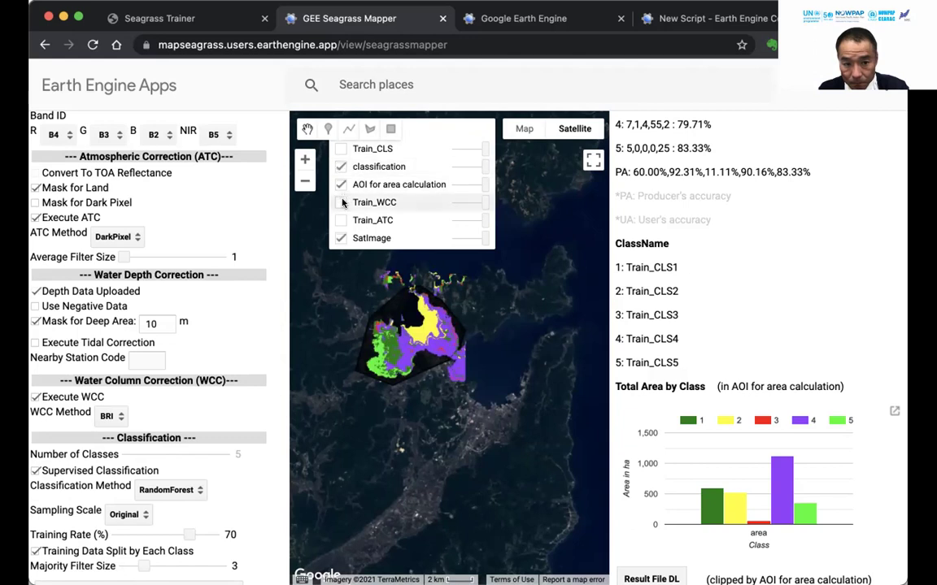
left_click(341, 186)
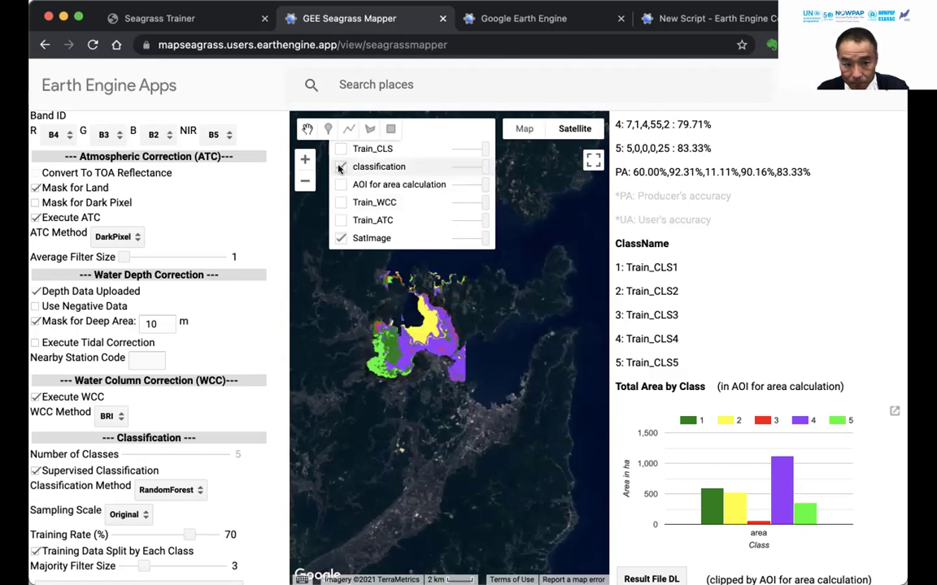
left_click(340, 167)
left_click(342, 220)
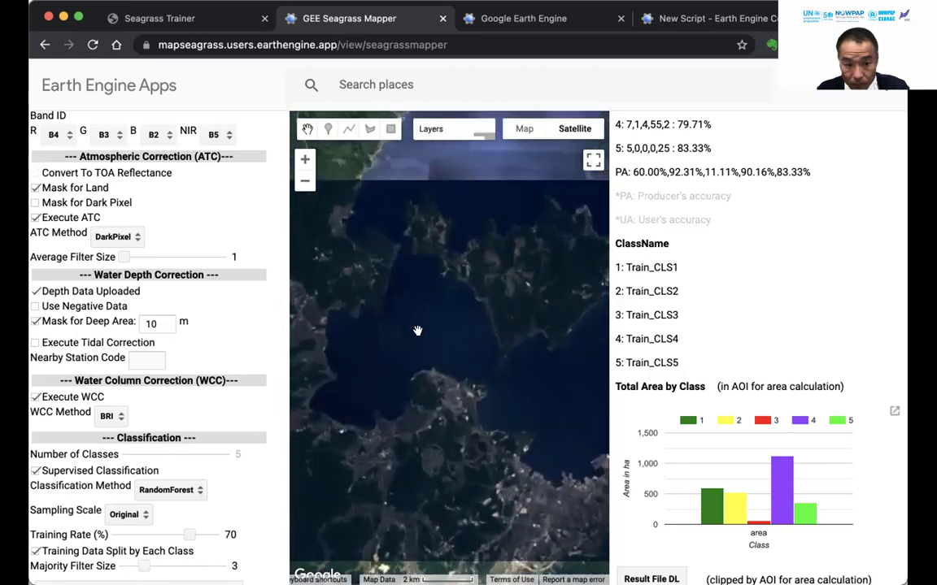
Zoom into the bay and turn on the Train_WCC and Train_CLS layers.
scroll(412, 316, "up", 2)
left_click_drag(403, 281, 443, 295)
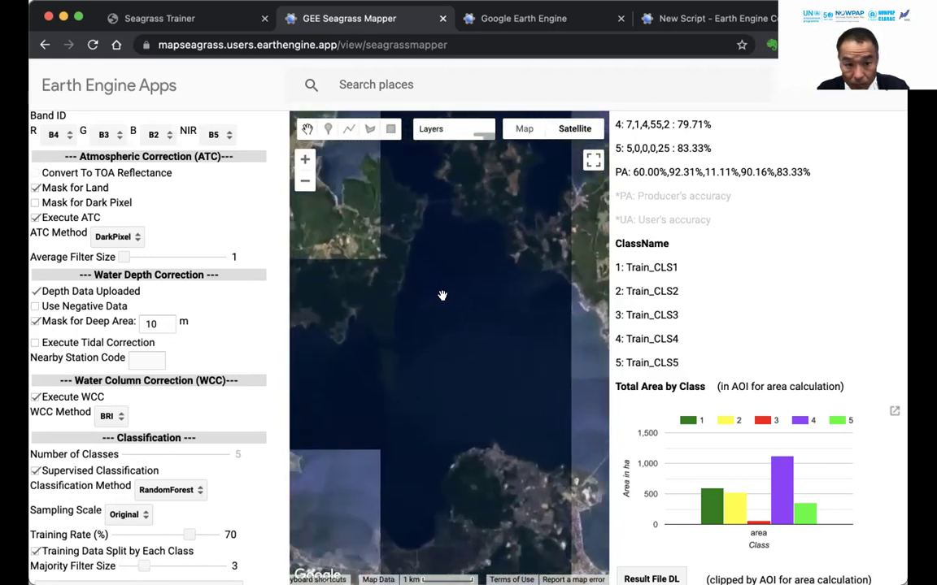
mouse_move(455, 140)
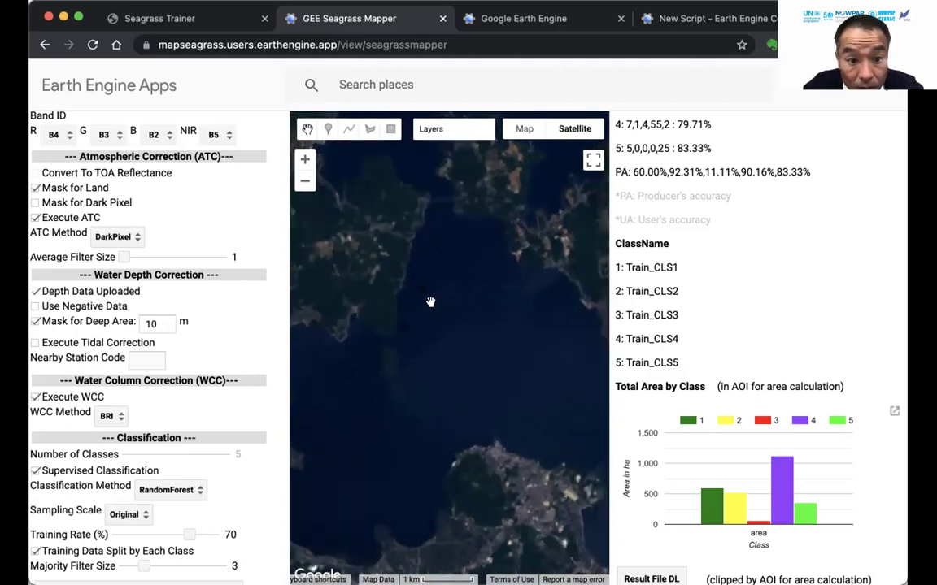
scroll(420, 317, "up", 1)
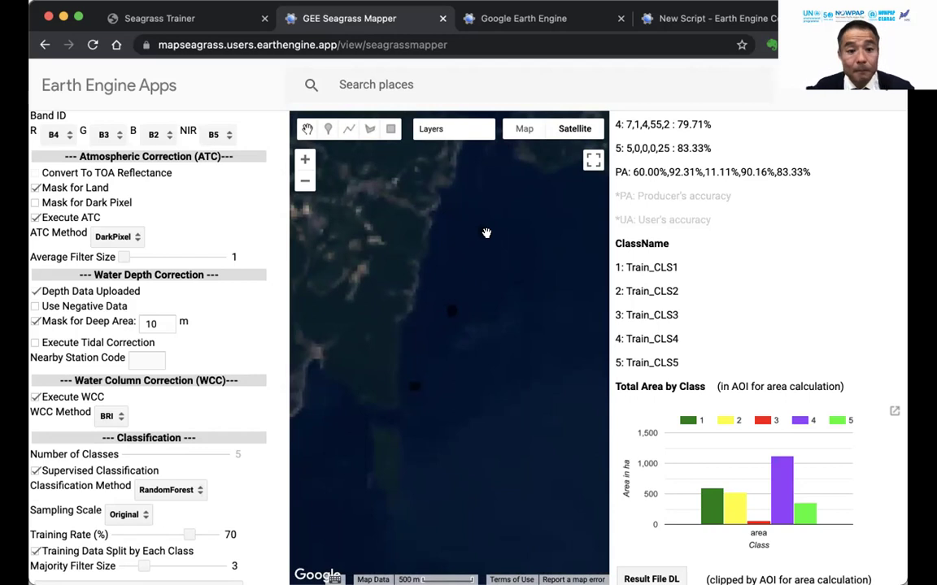
mouse_move(431, 129)
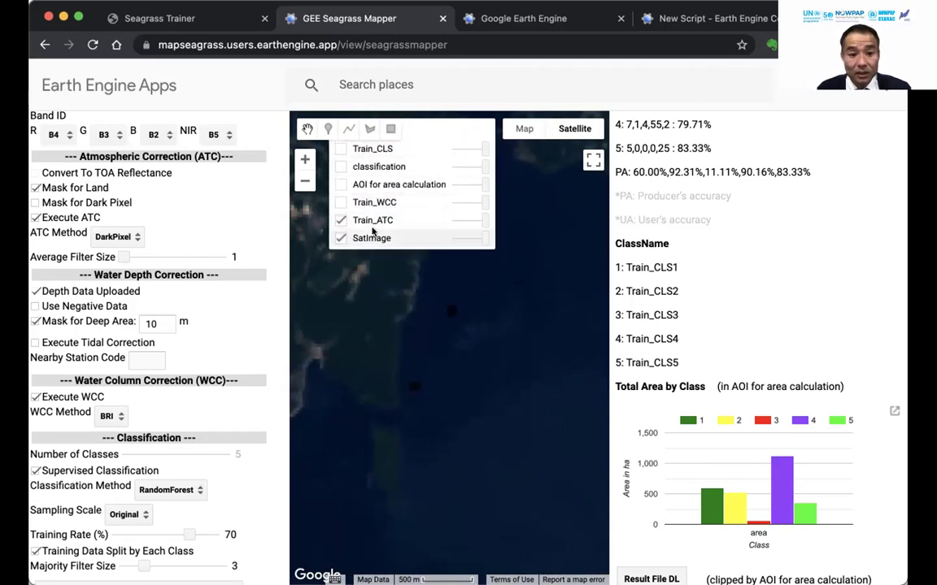
left_click(340, 202)
left_click_drag(501, 319, 387, 327)
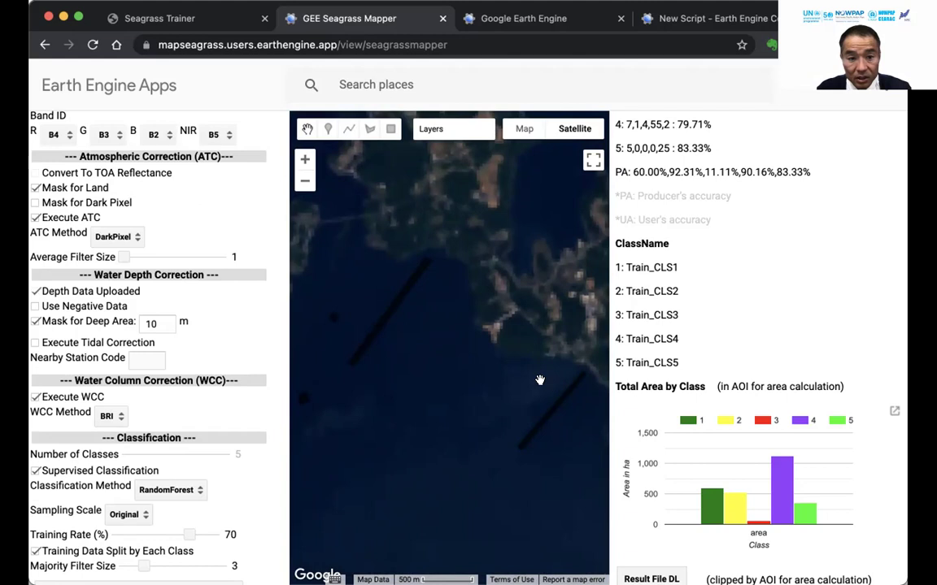
mouse_move(431, 130)
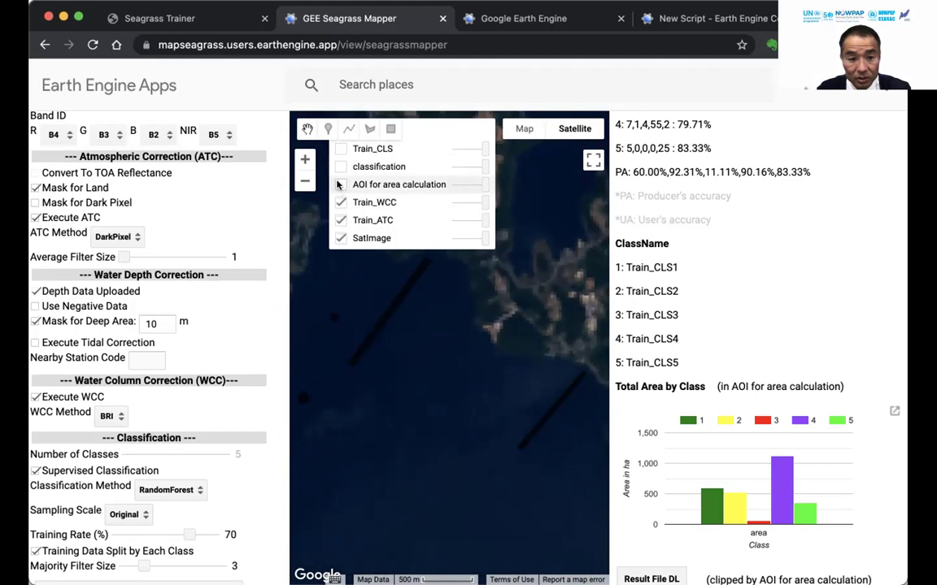
left_click(341, 150)
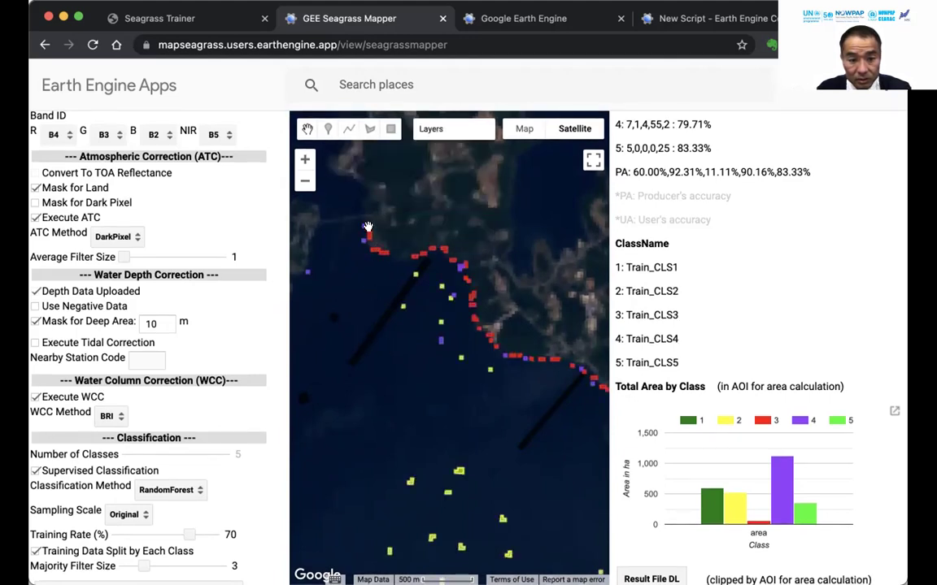
Show the classification overlay, zoom out two levels, and turn on the AOI polygon.
mouse_move(409, 128)
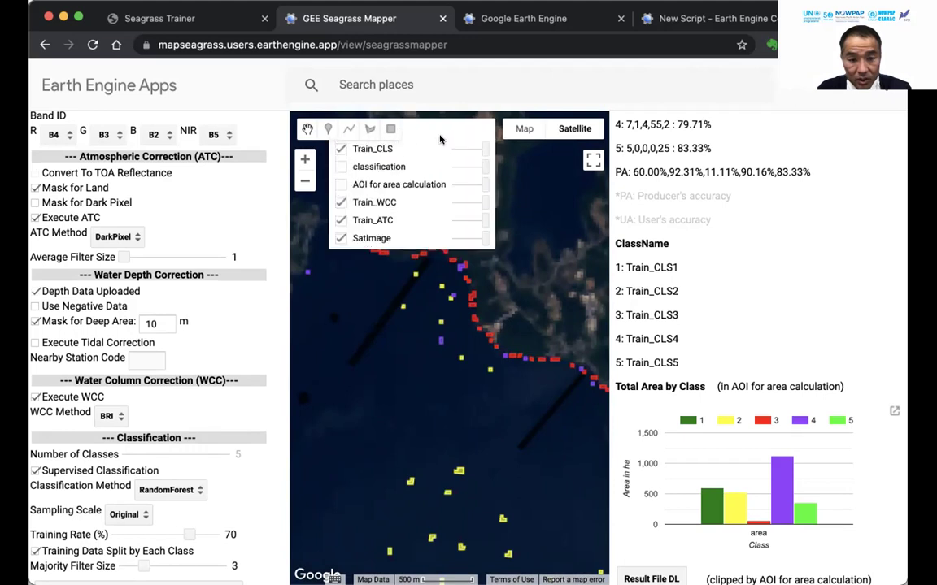
left_click(340, 167)
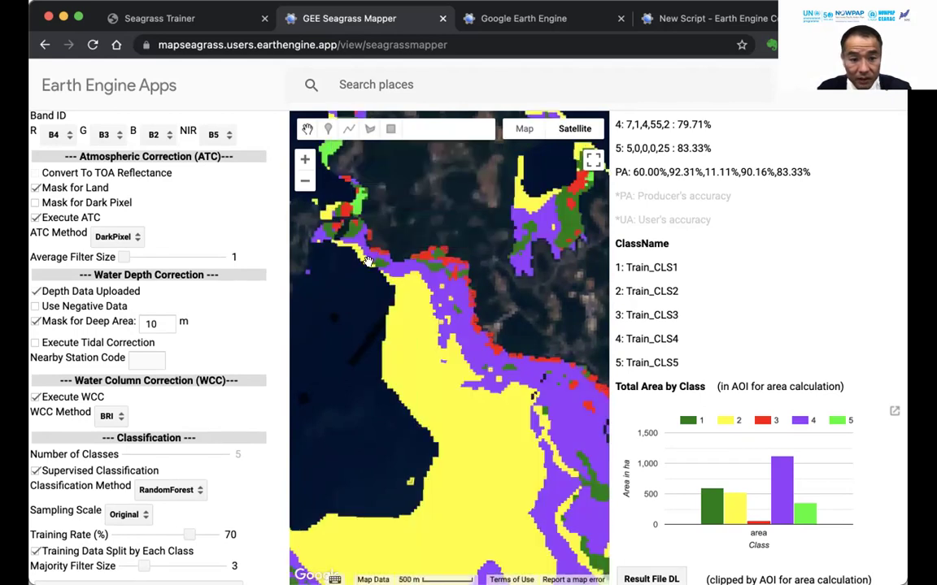
left_click(305, 183)
left_click(305, 183)
mouse_move(436, 129)
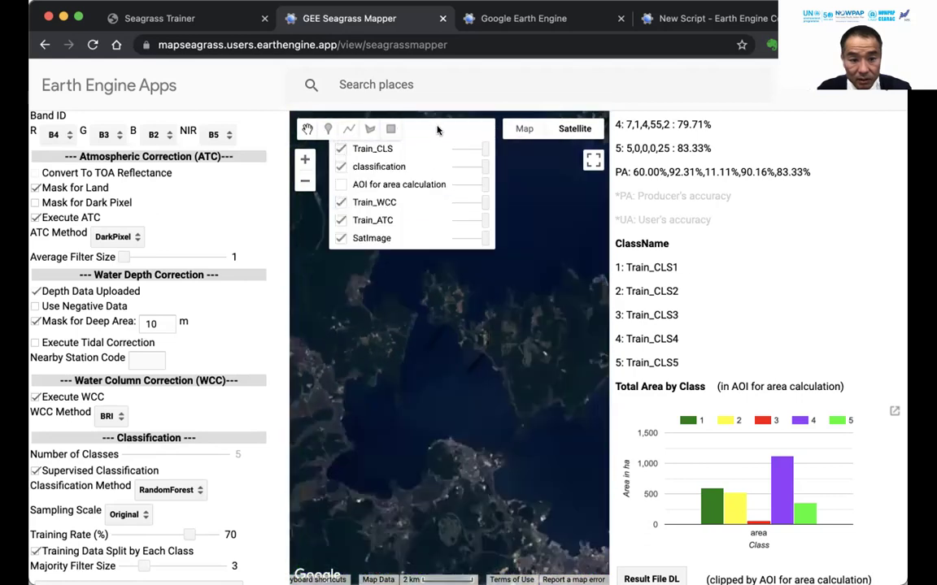
left_click(341, 184)
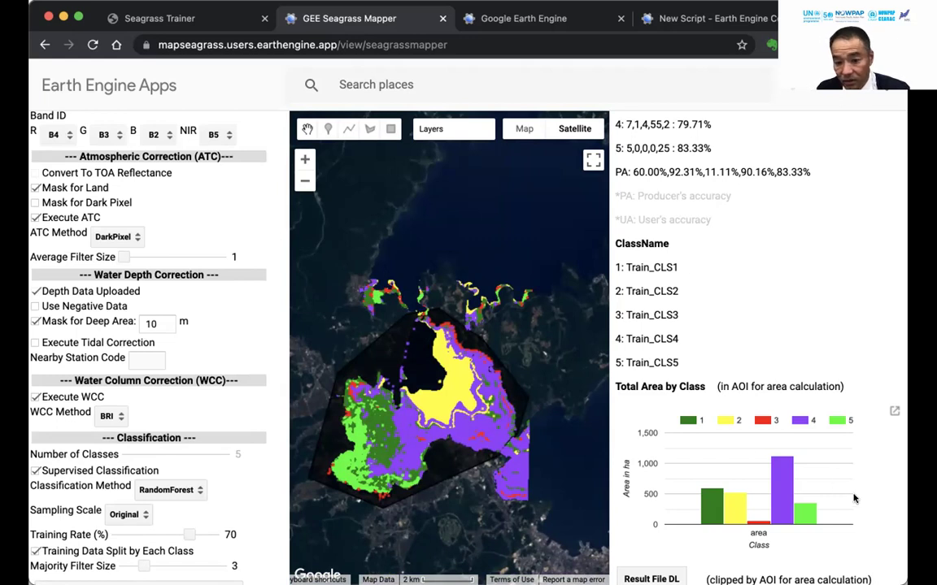
Select the sample_nanao_1506 asset path at the panel top and switch to Seagrass Trainer.
scroll(905, 316, "down", 1)
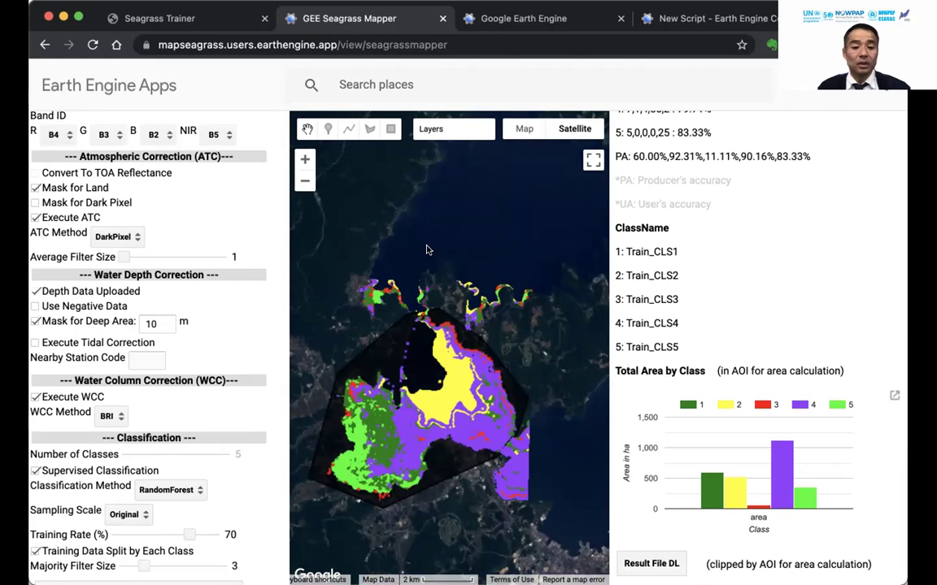
scroll(197, 189, "up", 5)
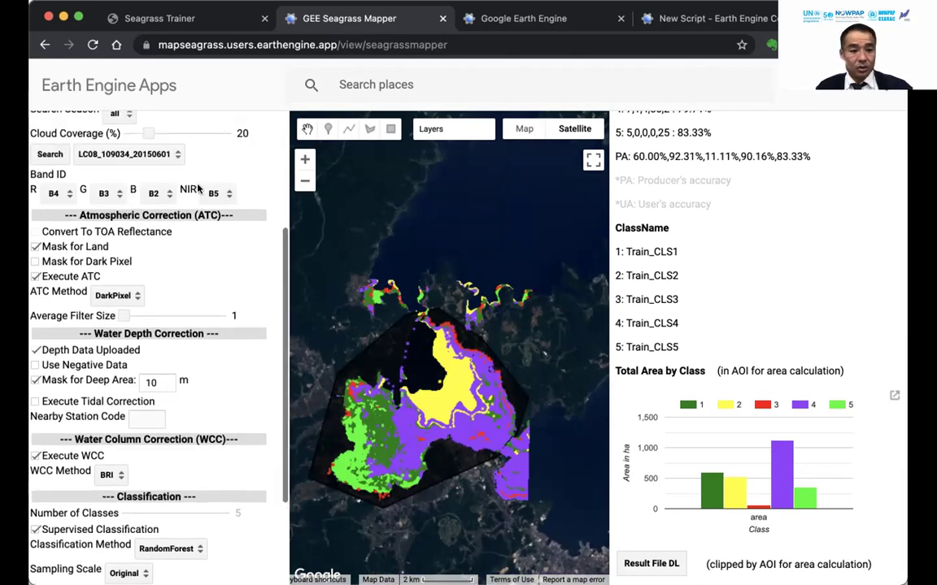
scroll(197, 188, "up", 2)
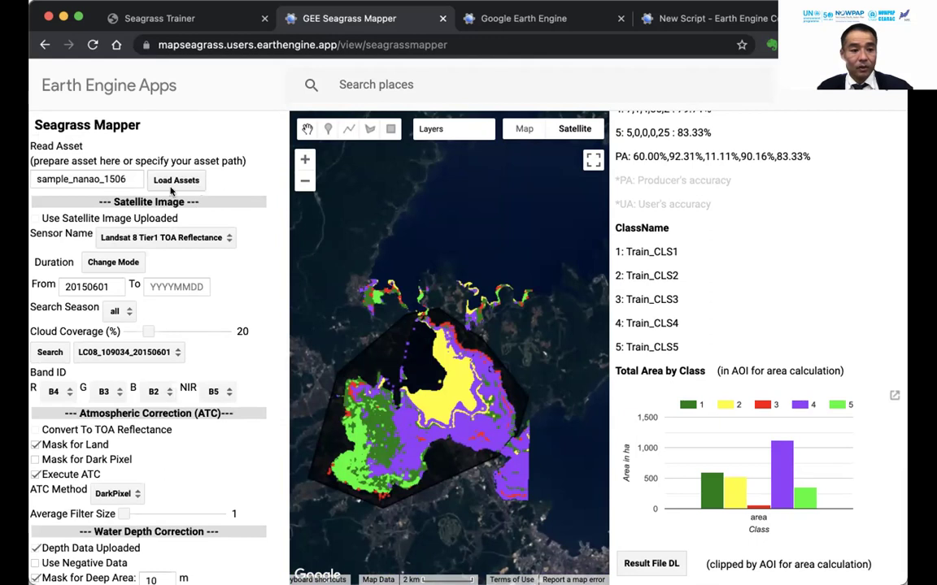
double_click(85, 179)
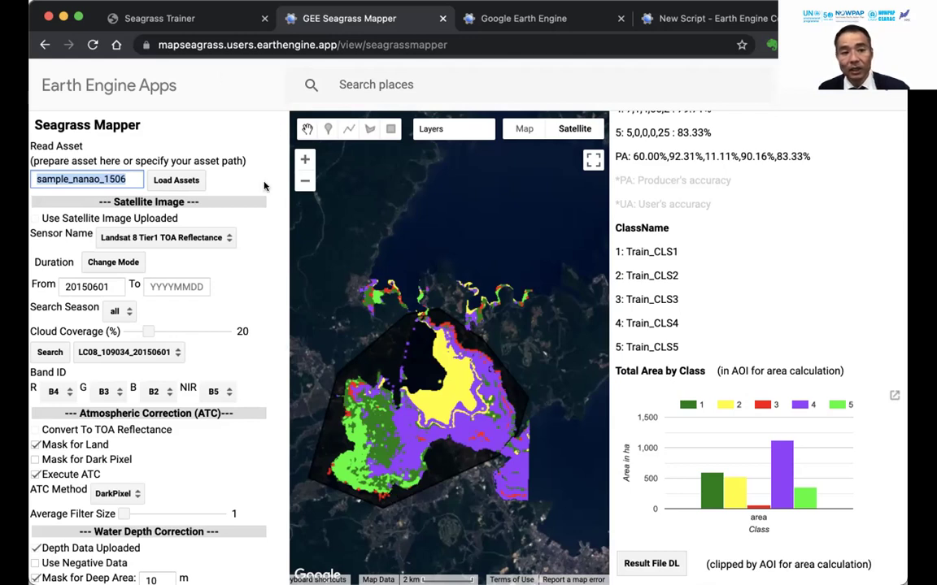
left_click(190, 24)
Close the Satellite Image Analysis Parameters dialog, confirming with OK.
left_click(541, 350)
left_click(643, 156)
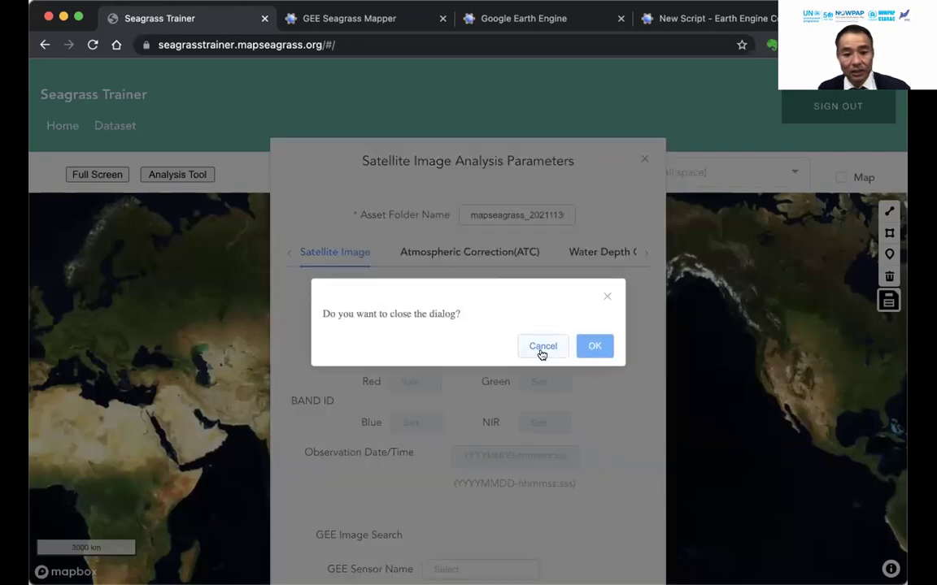
left_click(540, 352)
left_click(642, 158)
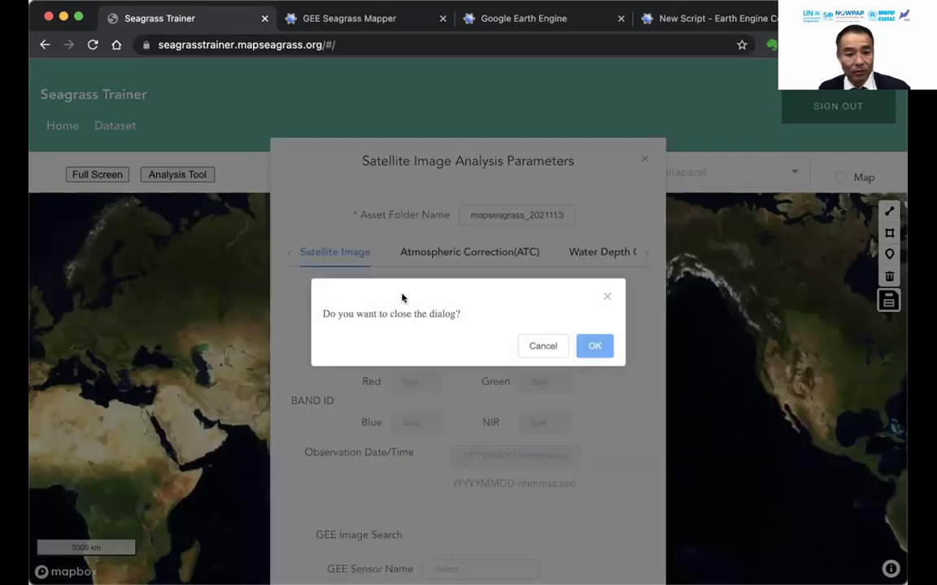
left_click(594, 338)
View the empty Dataset page's upload form, close it, and go to the Google Earth Engine site.
left_click(114, 128)
left_click(85, 234)
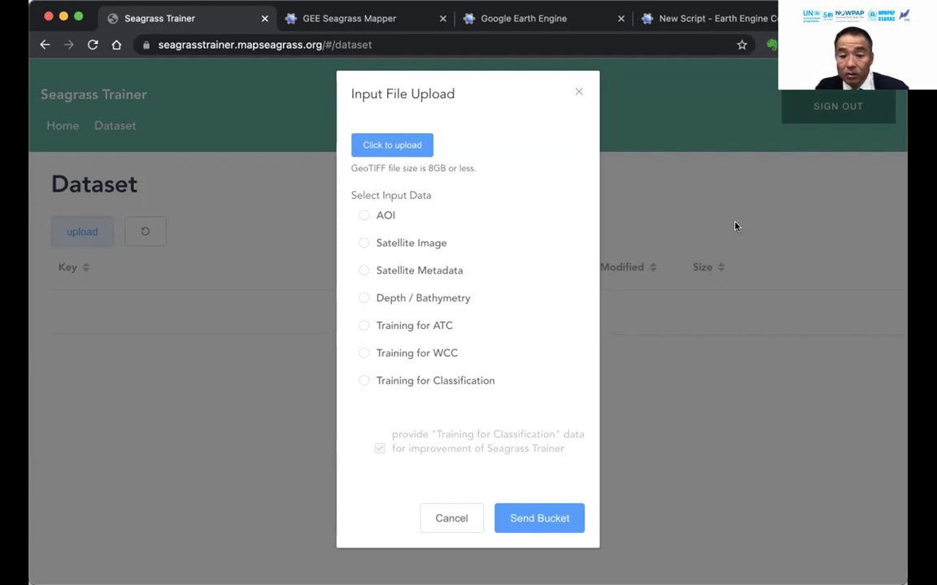
left_click(578, 92)
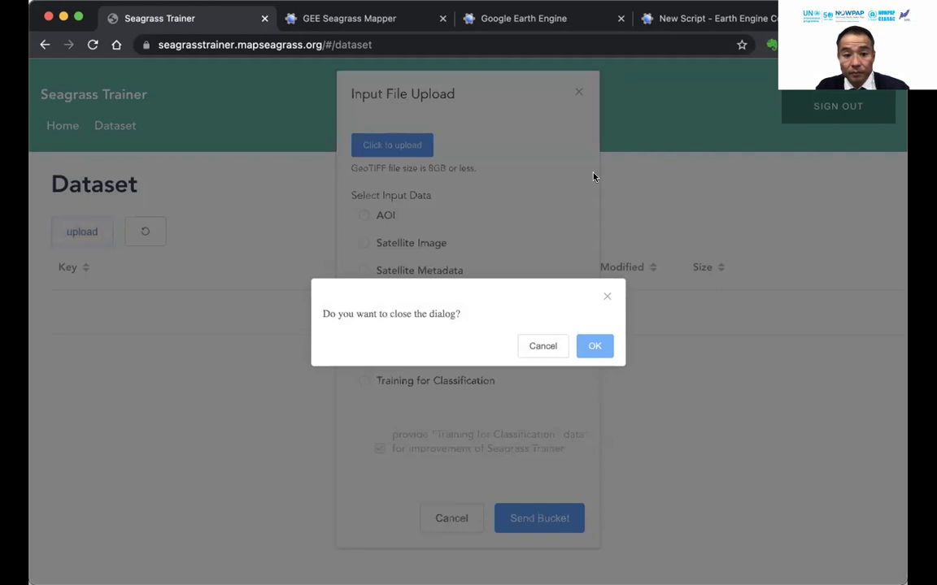
left_click(592, 348)
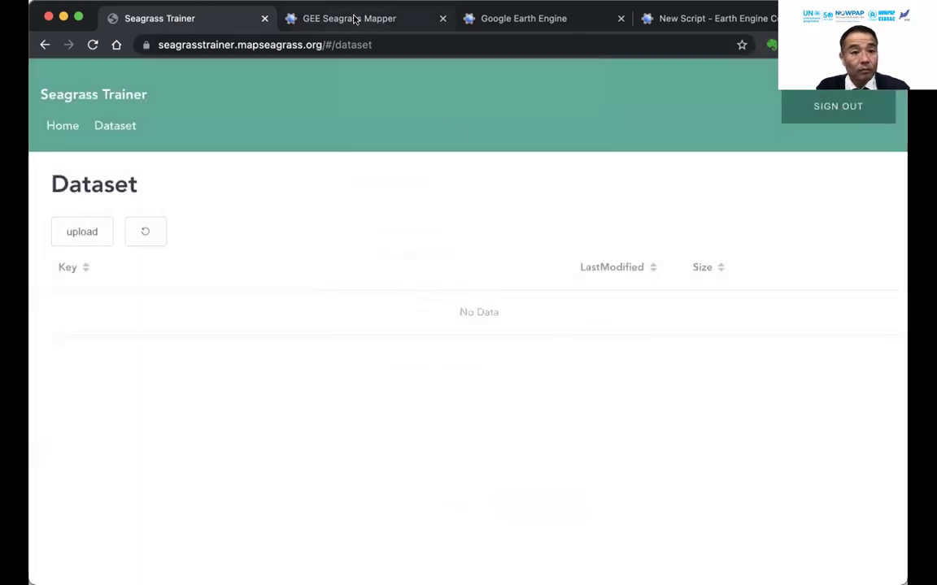
left_click(355, 18)
left_click(567, 19)
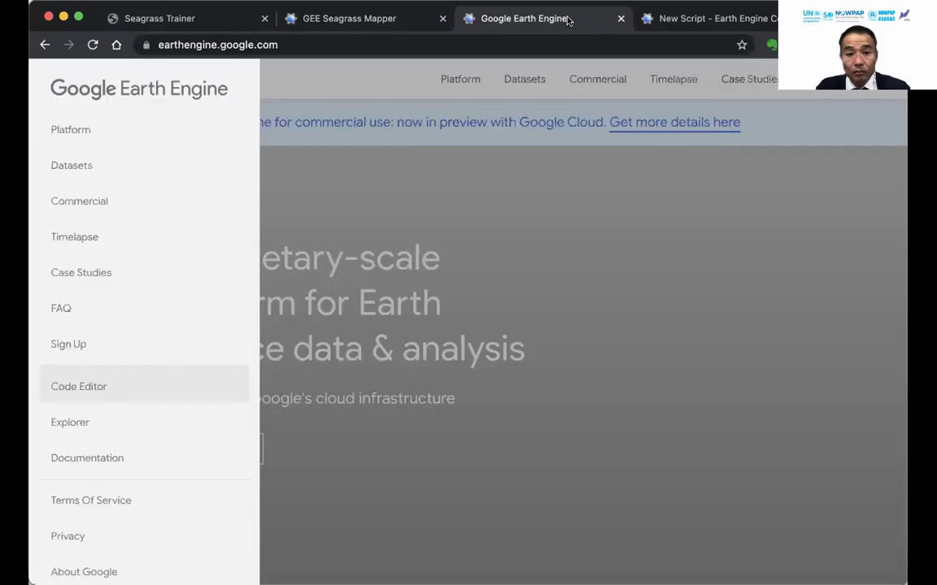
Browse participant folders in the Code Editor Assets tab to find the one with AOI and training tables.
left_click(701, 18)
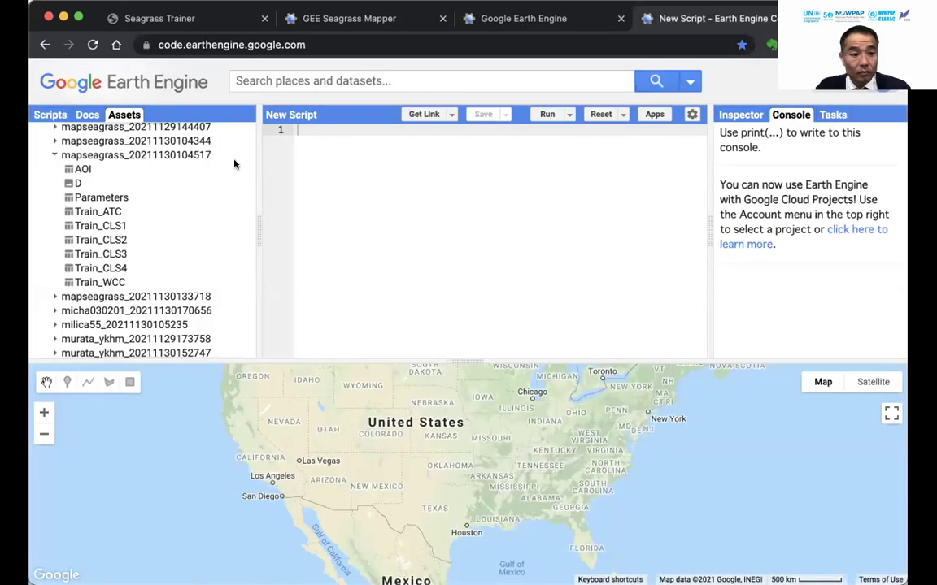
left_click(54, 156)
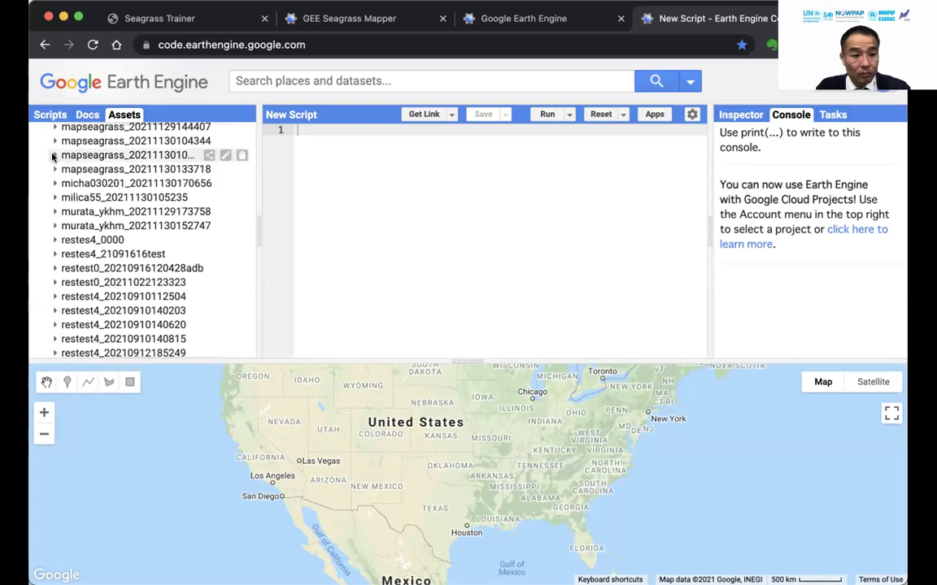
scroll(118, 186, "up", 10)
scroll(118, 188, "down", 1)
scroll(118, 187, "down", 1)
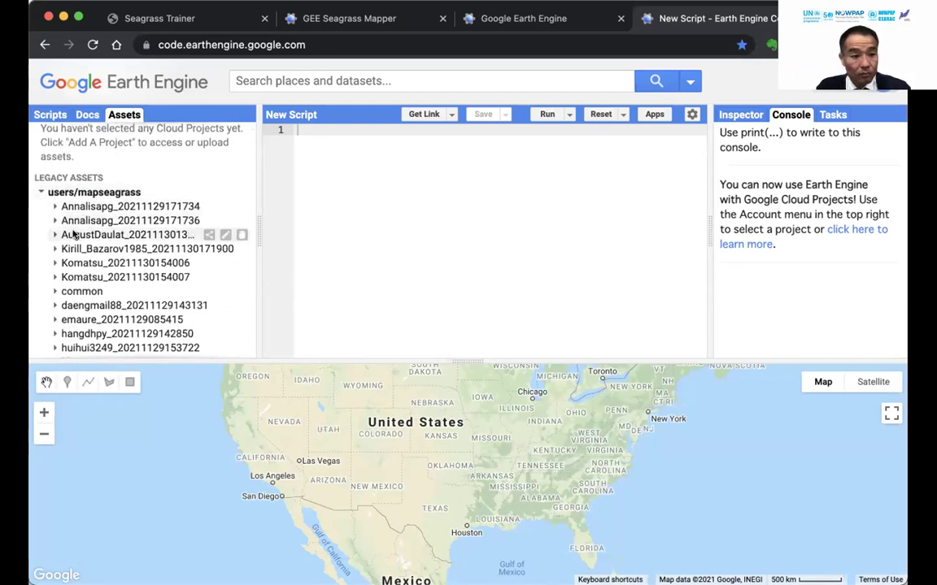
scroll(102, 244, "down", 5)
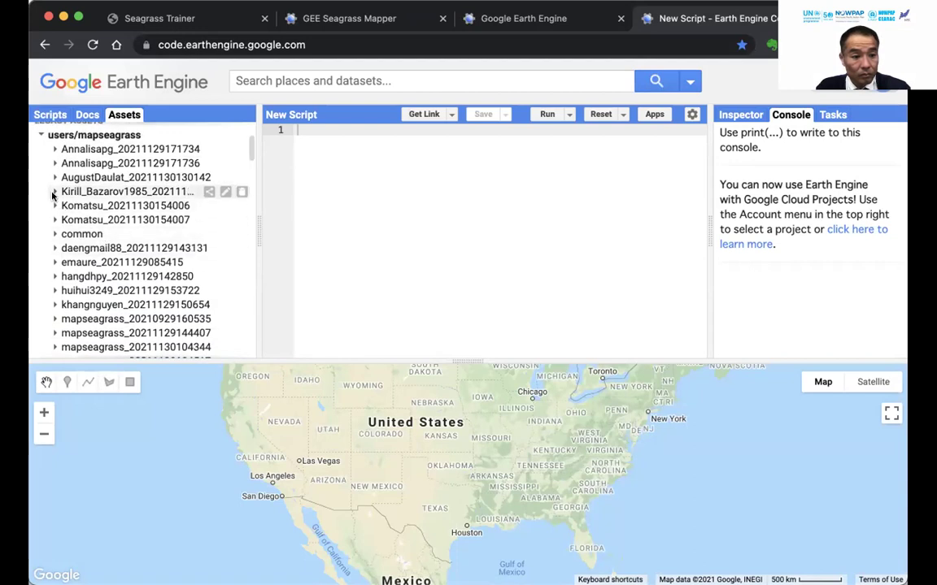
left_click(56, 191)
left_click(55, 178)
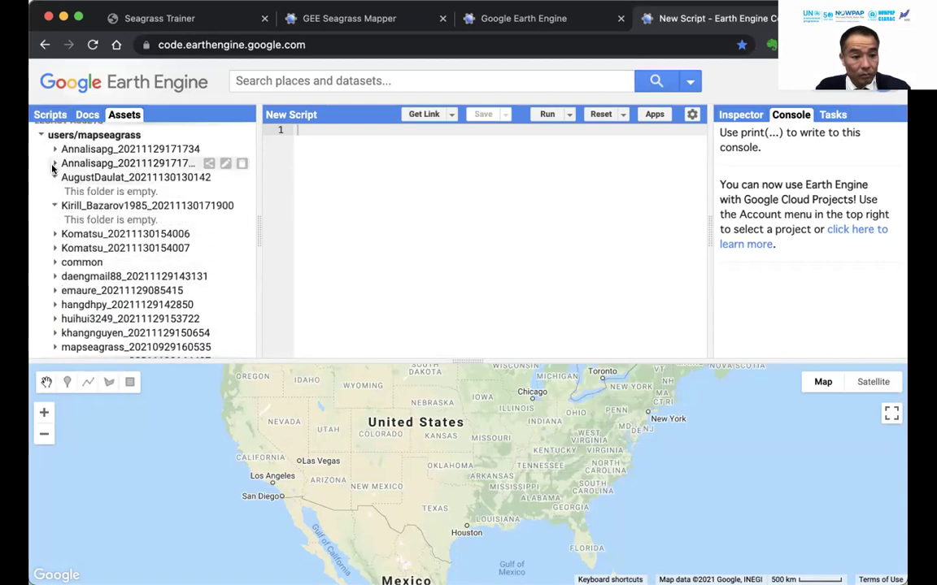
left_click(54, 162)
left_click(53, 149)
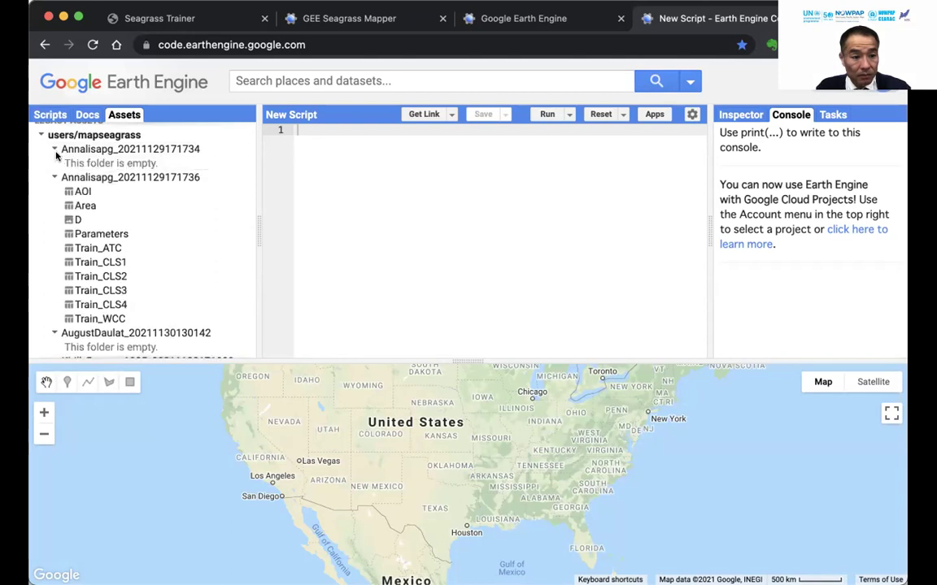
left_click(53, 150)
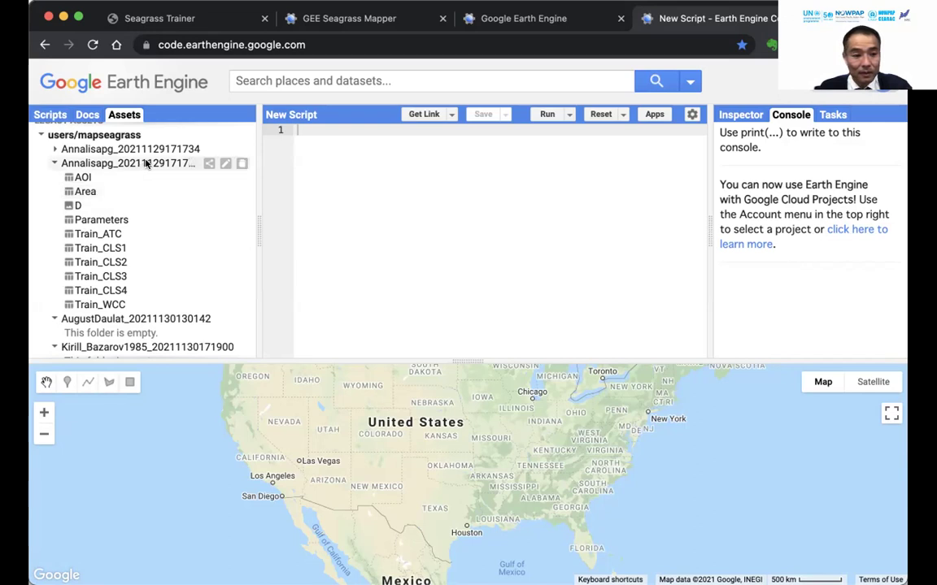
Copy that folder's name via its pencil icon and return to the Seagrass Mapper app.
left_click(225, 163)
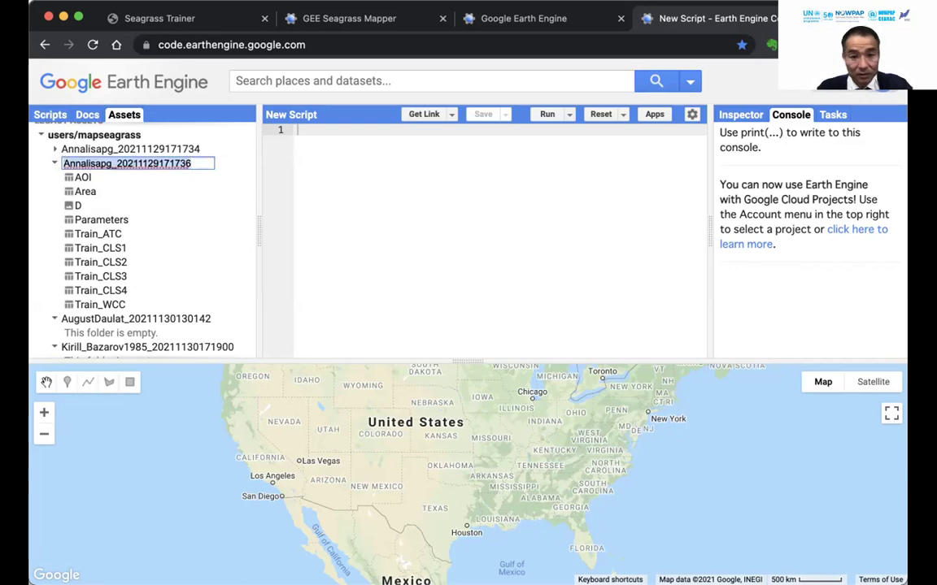
left_click(524, 18)
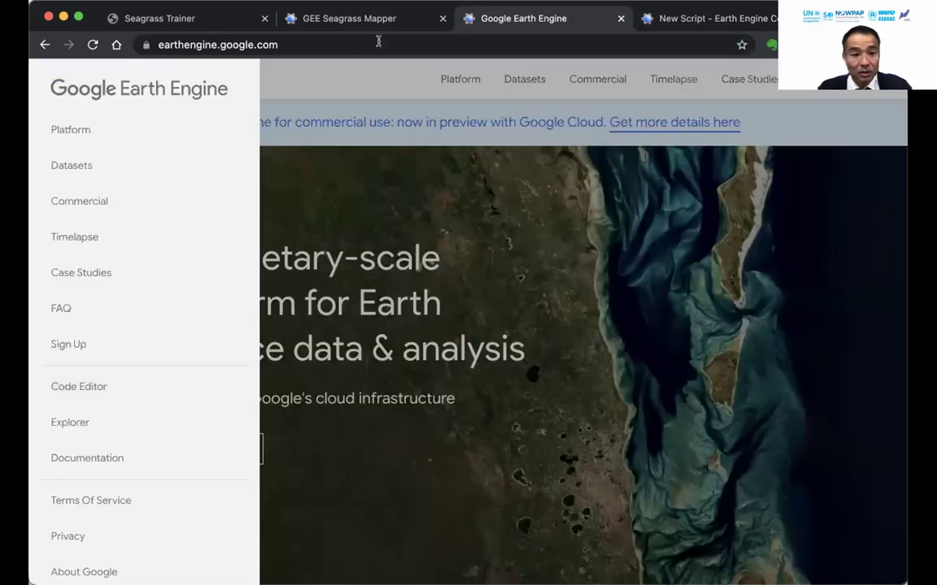
left_click(282, 81)
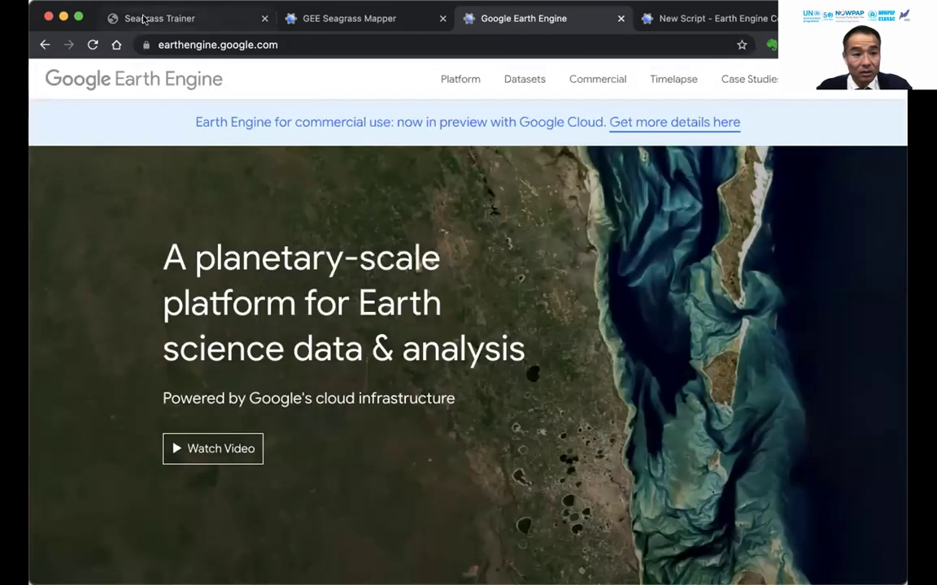
double_click(93, 14)
left_click(330, 39)
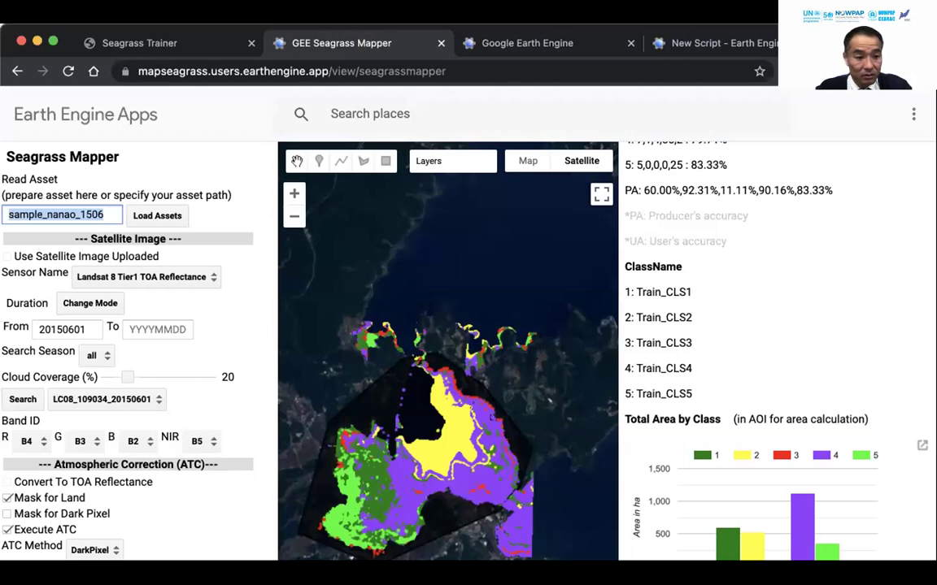
Load the participant's assets from the pasted asset folder name.
key("ctrl+v")
left_click(151, 216)
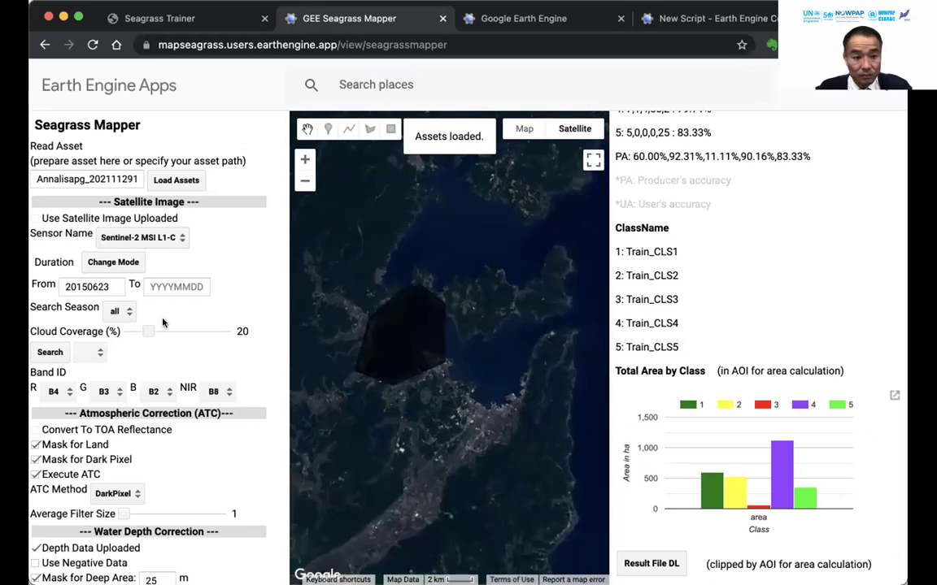
scroll(162, 323, "down", 5)
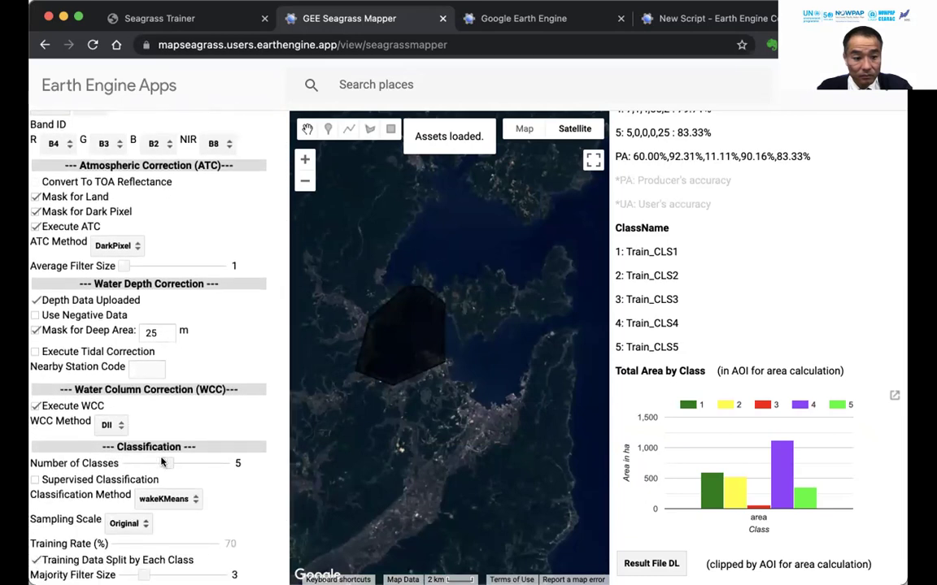
Set 4 classes, a 10 m deep-area mask, and no dark-pixel mask, with Landsat 8 Tier1 TOA Reflectance.
left_click(155, 462)
left_click(148, 330)
key("Delete")
key("Delete")
type("10")
scroll(235, 352, "up", 1)
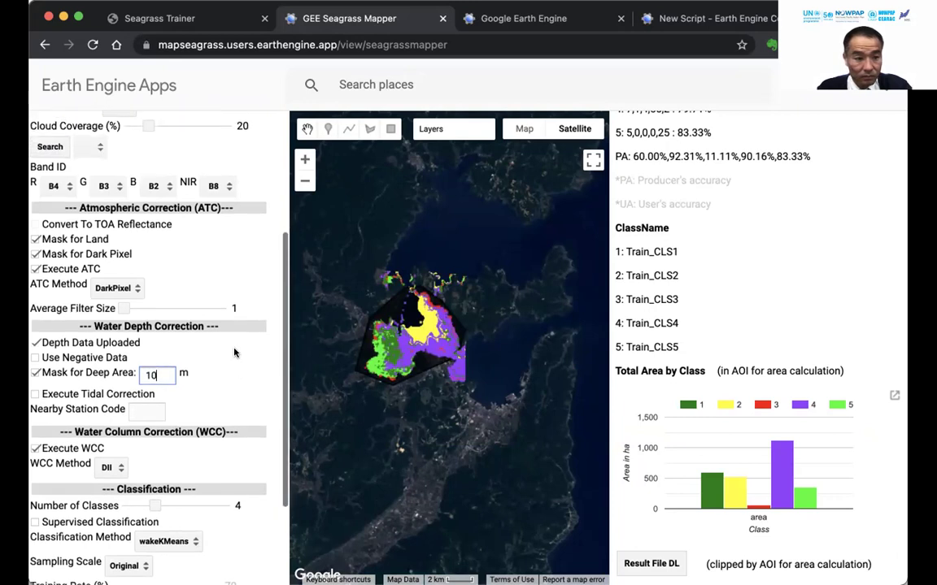
left_click(36, 256)
scroll(195, 259, "up", 4)
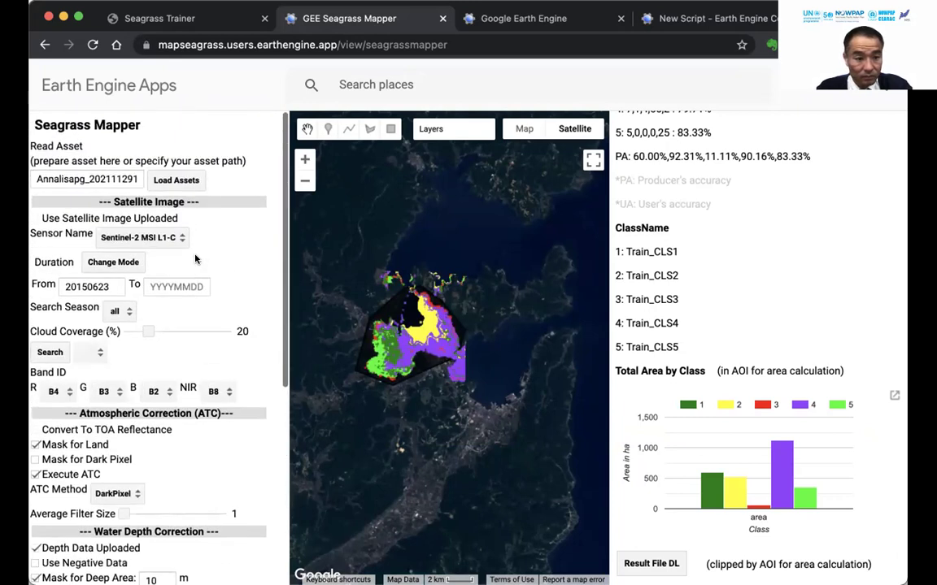
left_click(161, 239)
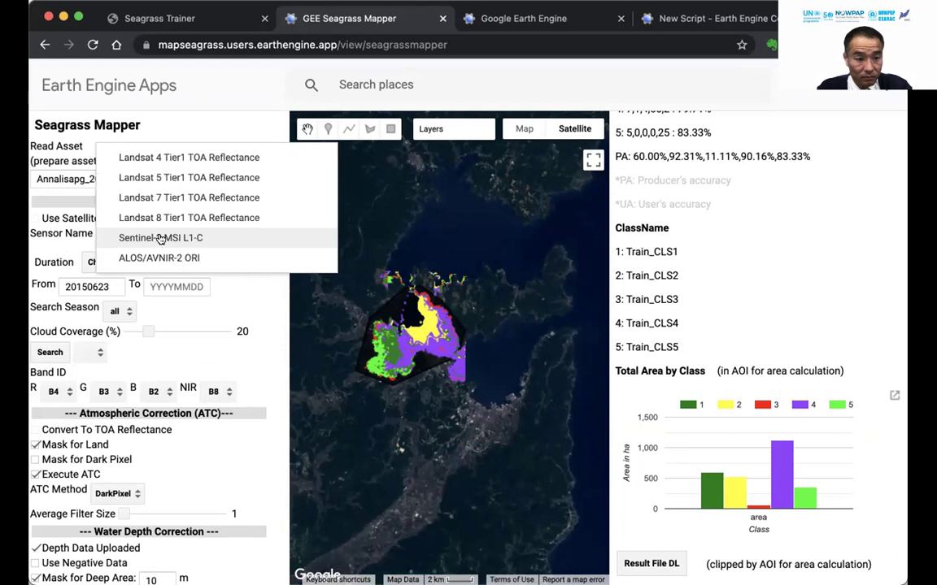
left_click(165, 224)
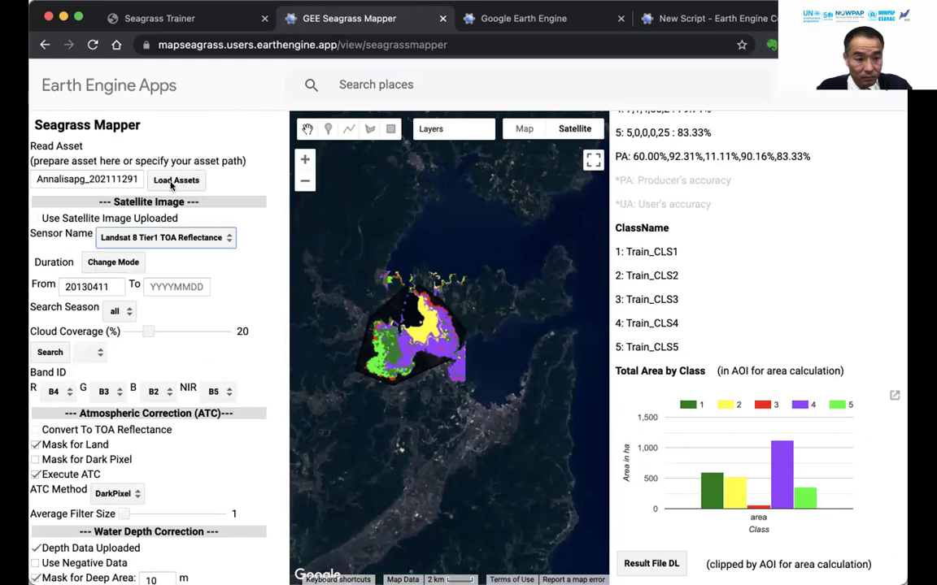
Reload the saved assets and choose Landsat 8 Tier1 TOA Reflectance as the sensor.
left_click(171, 182)
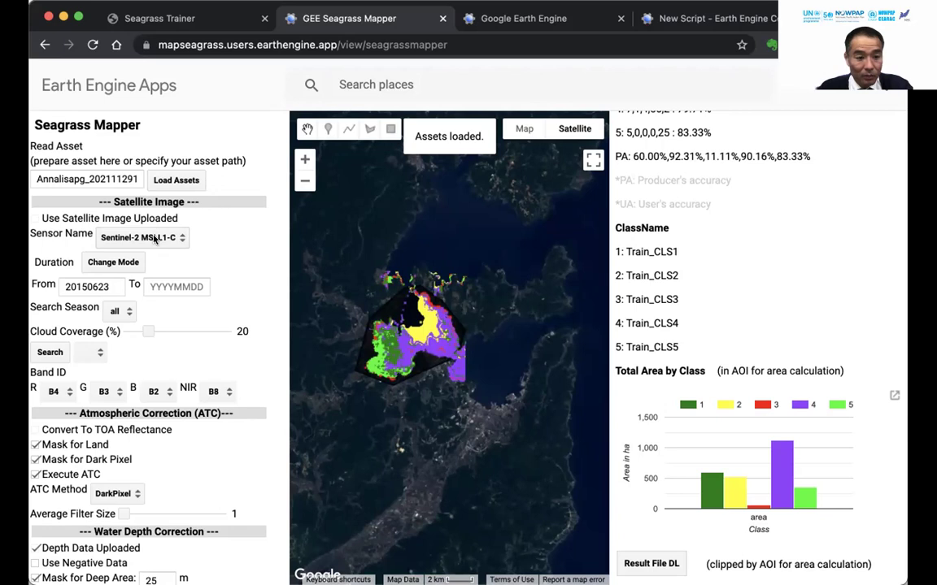
left_click(154, 238)
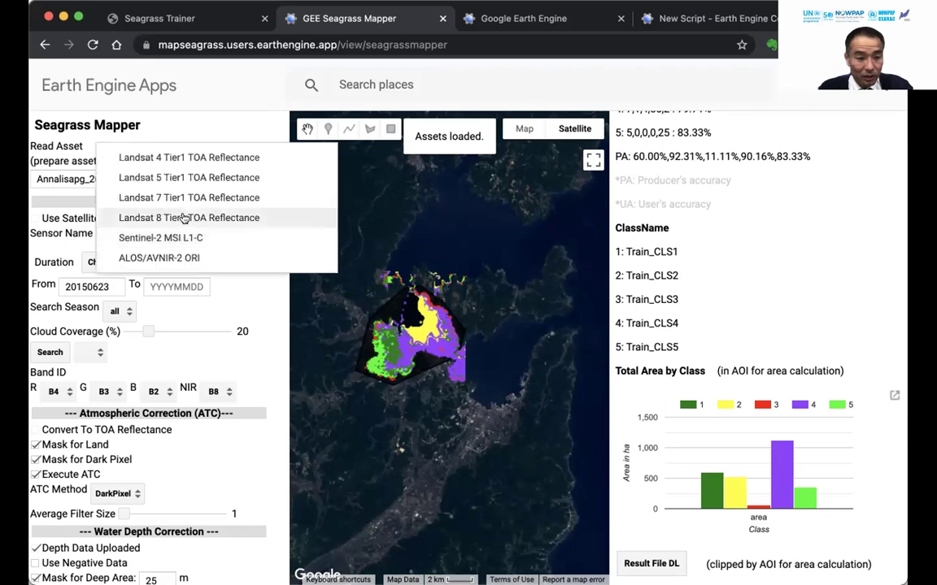
left_click(185, 217)
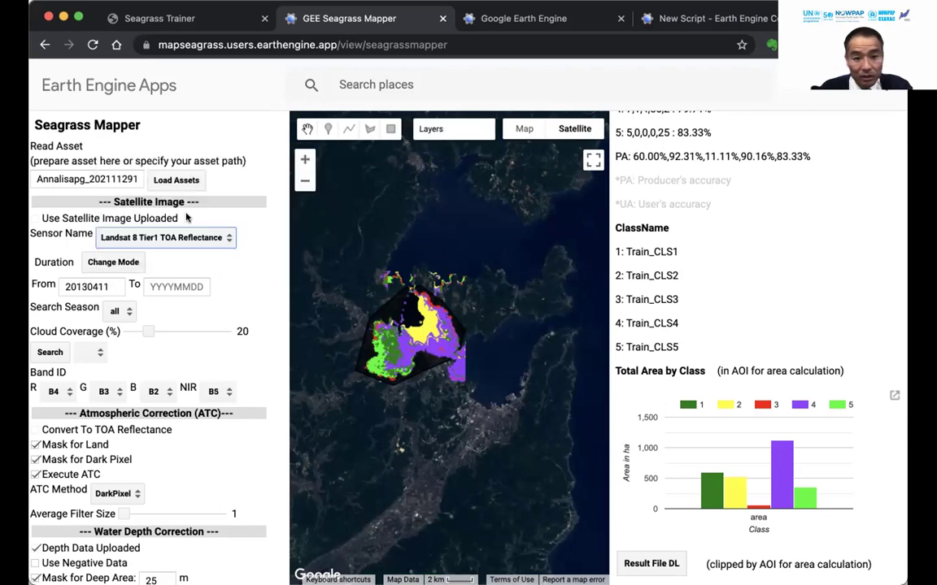
left_click(185, 183)
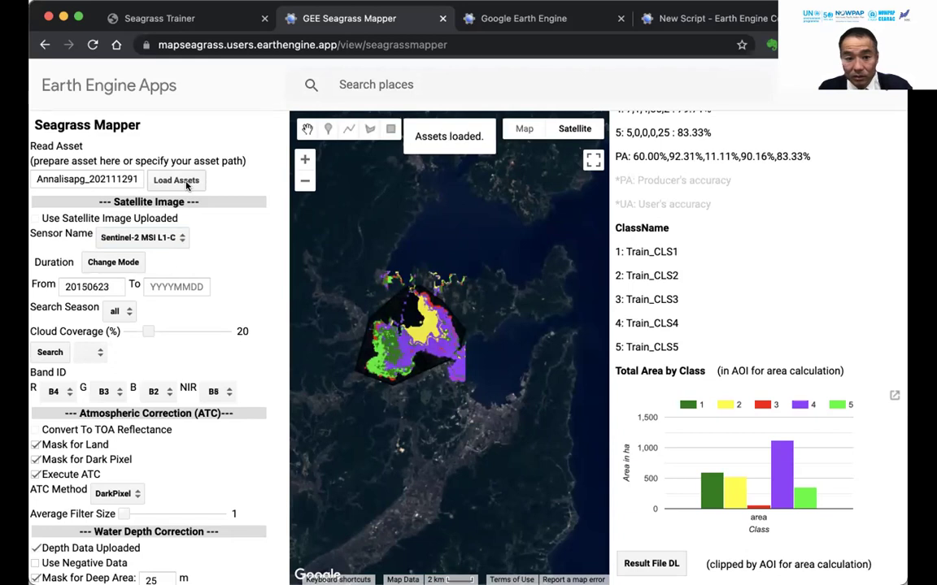
left_click(134, 236)
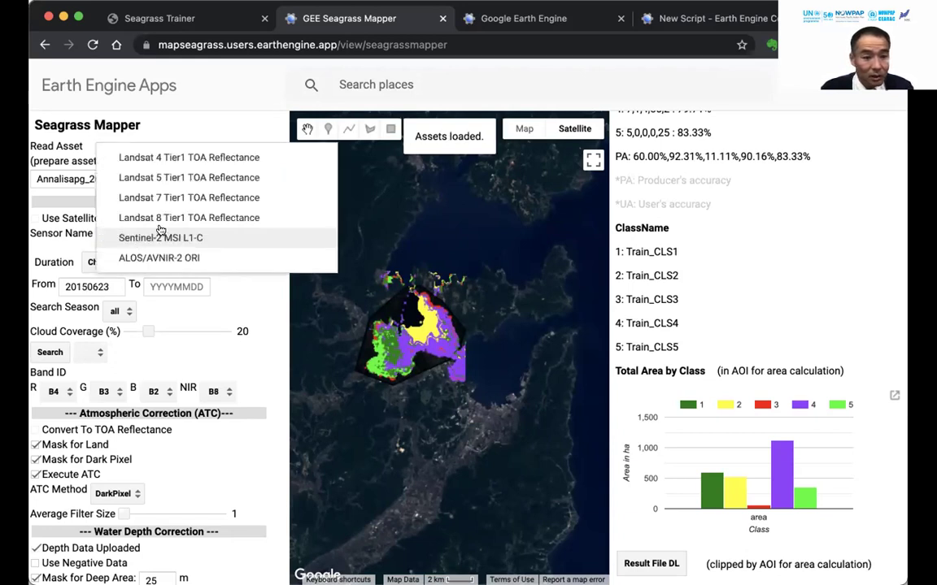
left_click(159, 197)
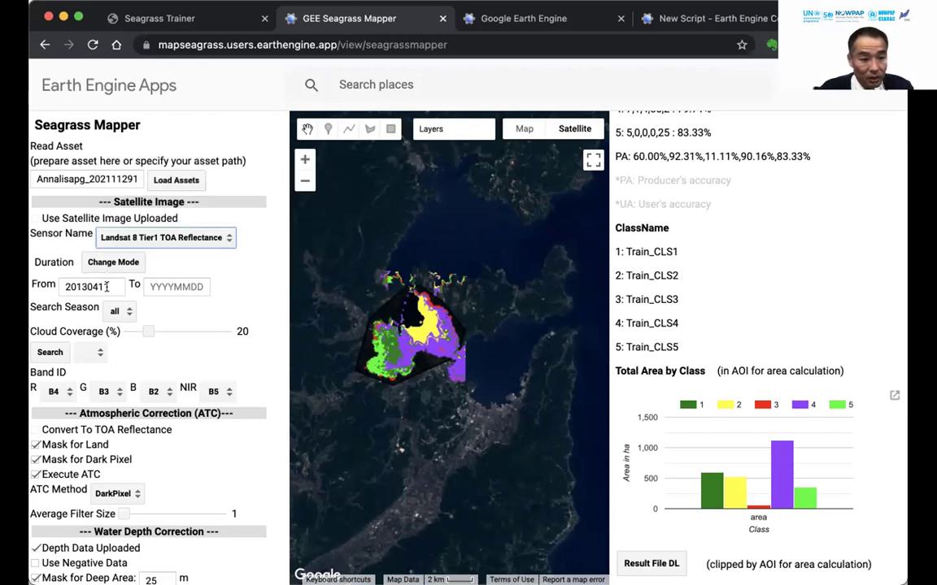
Search for scenes from start date 20150601, correcting the mistyped date 2010601.
double_click(96, 287)
type("20")
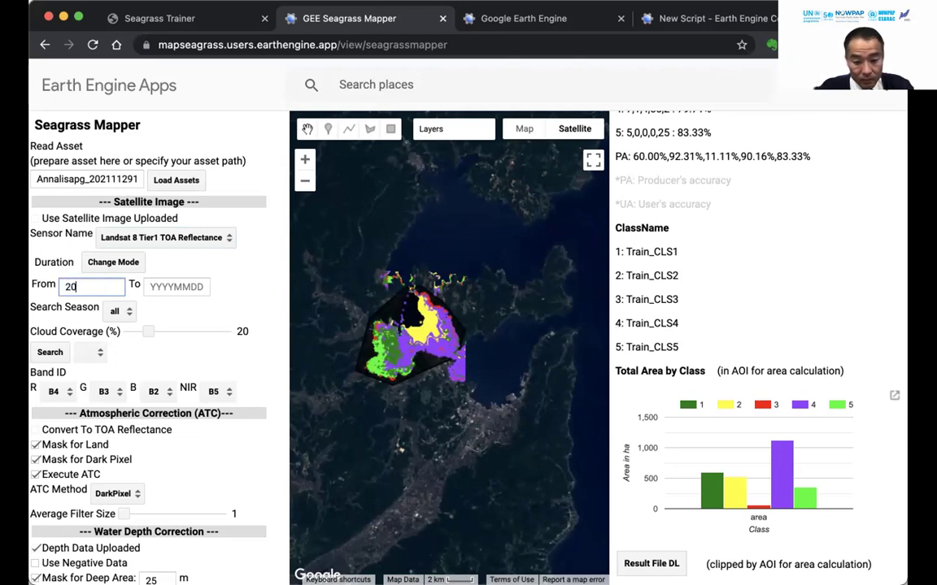
type("10601")
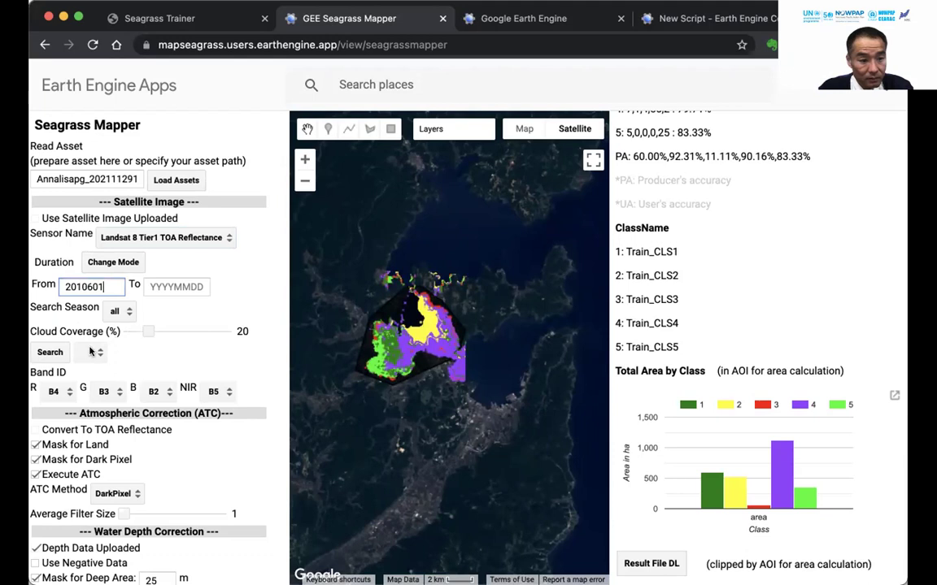
left_click(49, 352)
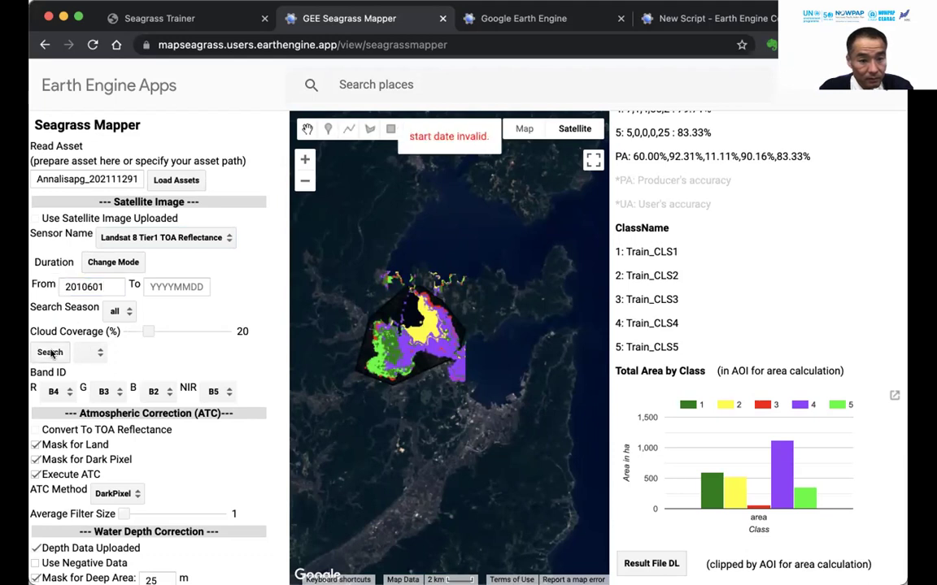
left_click_drag(120, 286, 57, 275)
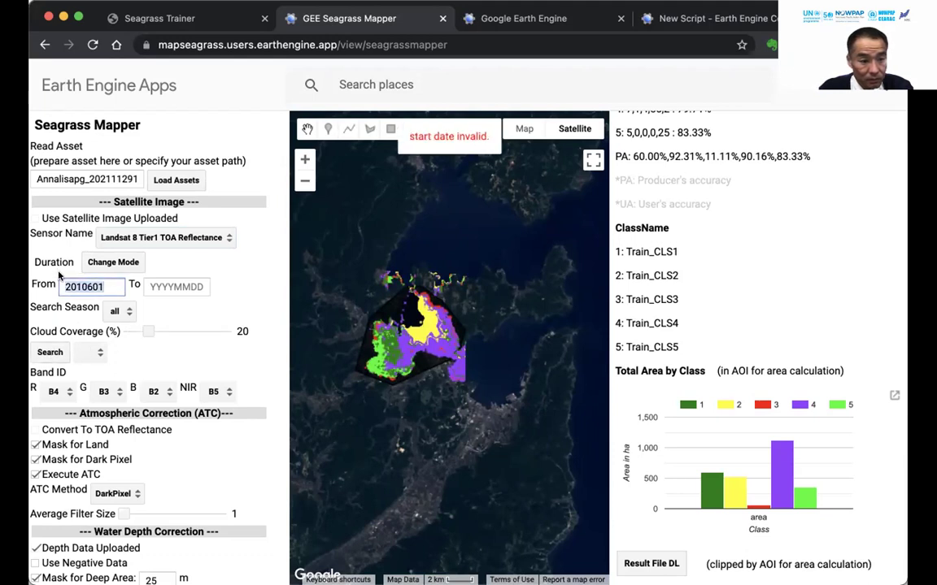
type("20")
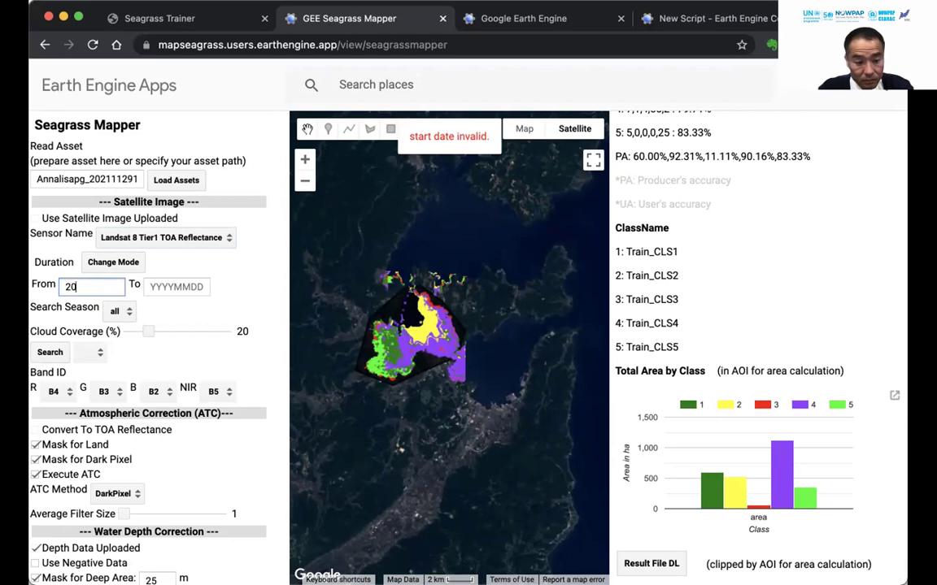
type("150601")
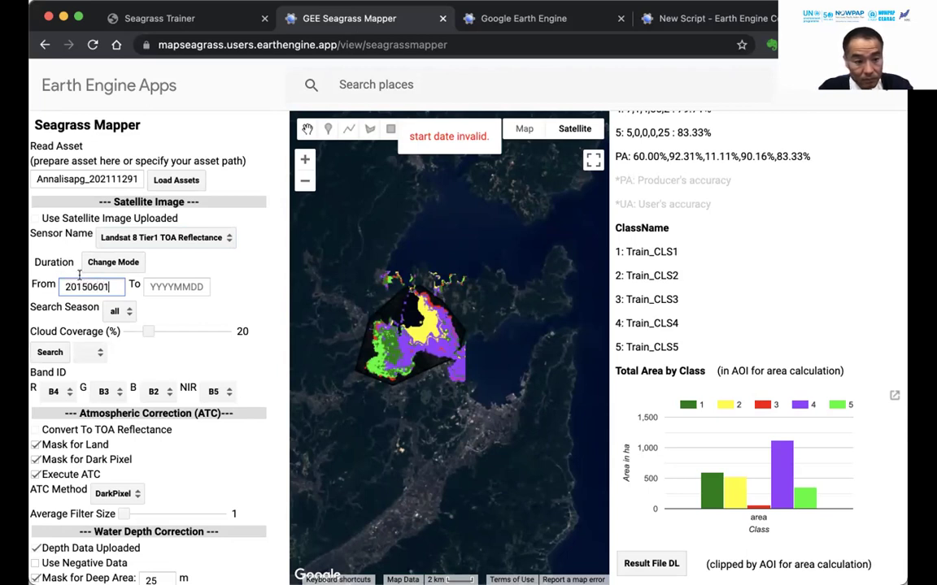
left_click(57, 352)
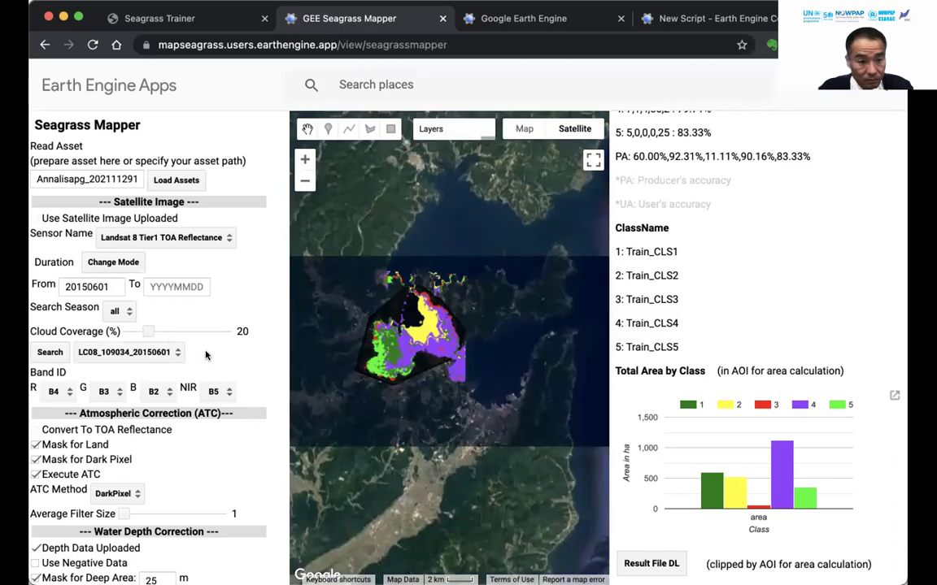
Run RandomForest supervised classification with 10 m deep-area mask and dark-pixel mask off, scoring 70.63%.
left_click(165, 354)
left_click(36, 460)
scroll(163, 374, "down", 5)
double_click(151, 378)
type("10")
scroll(122, 462, "down", 3)
scroll(122, 460, "down", 1)
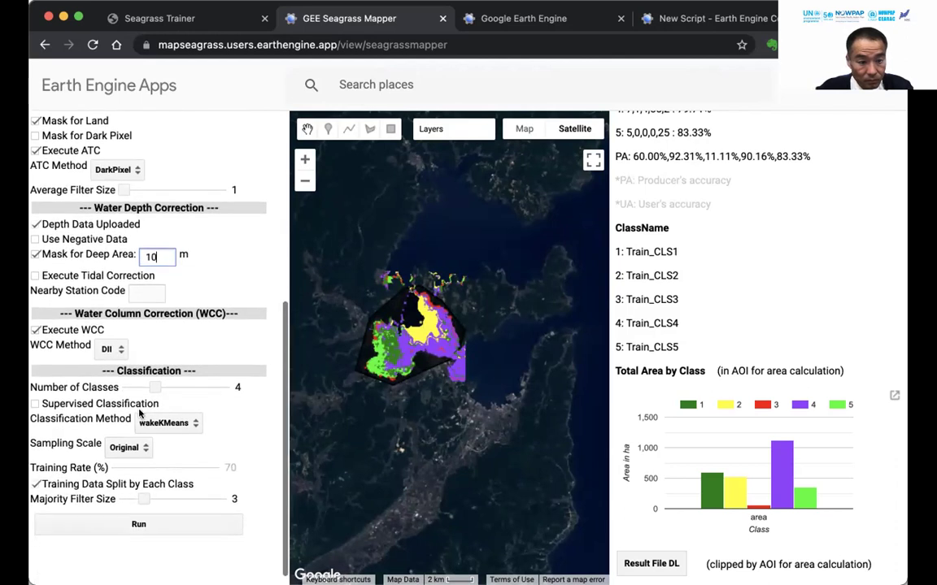
left_click(36, 404)
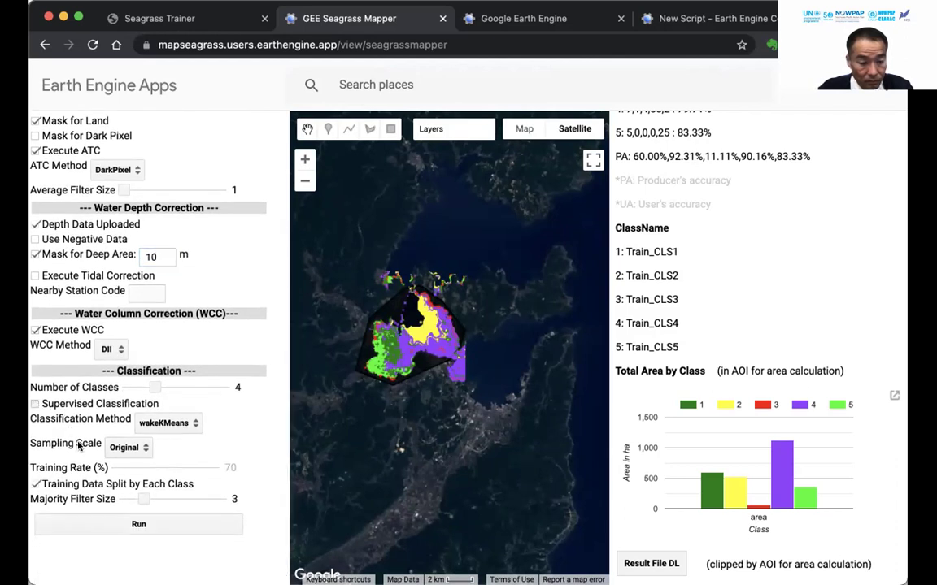
left_click(98, 525)
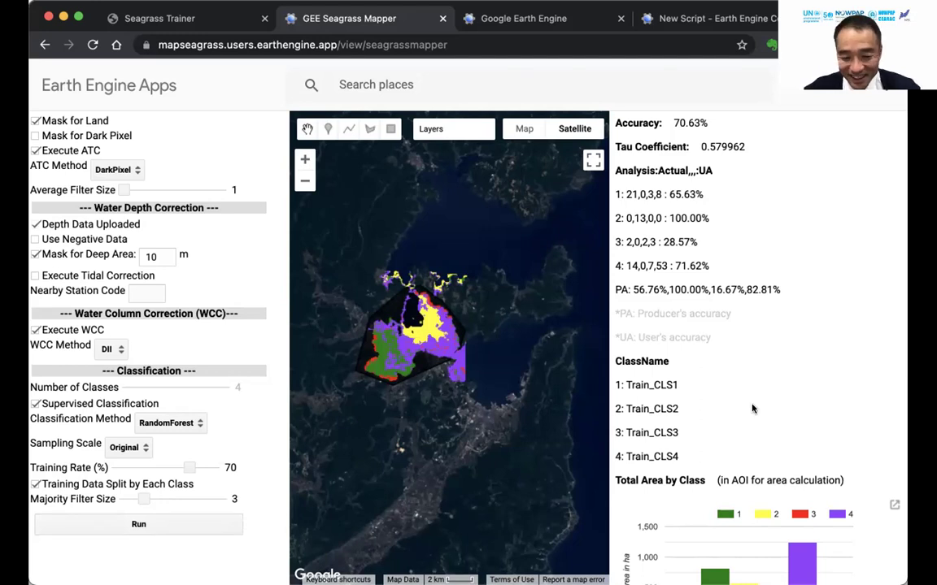
scroll(753, 408, "down", 3)
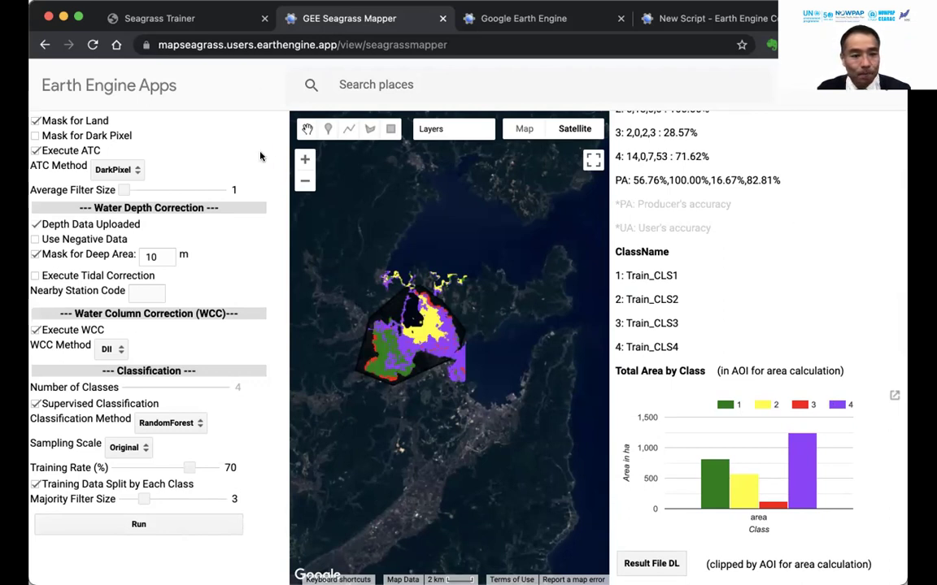
In Seagrass Trainer, start an AOI file upload, then cancel it.
left_click(228, 19)
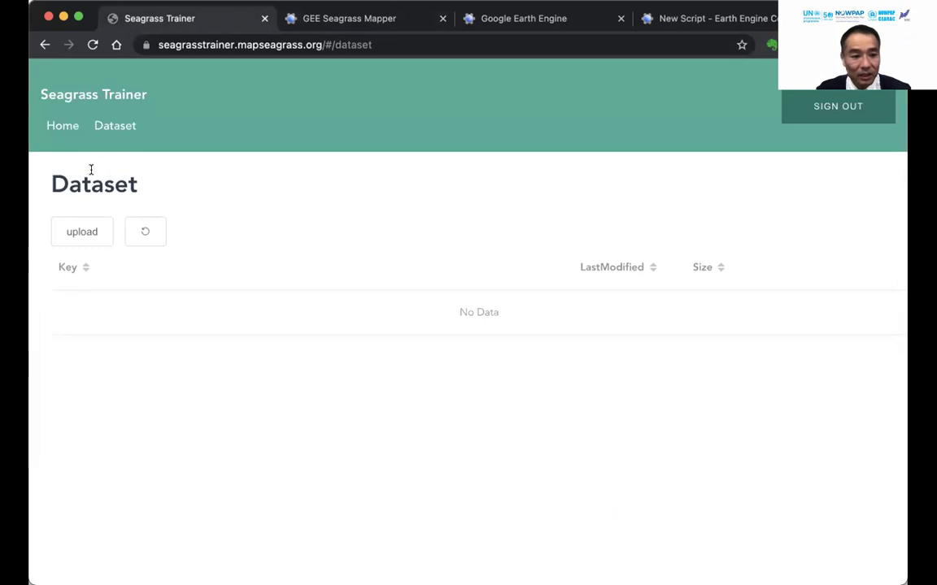
left_click(80, 234)
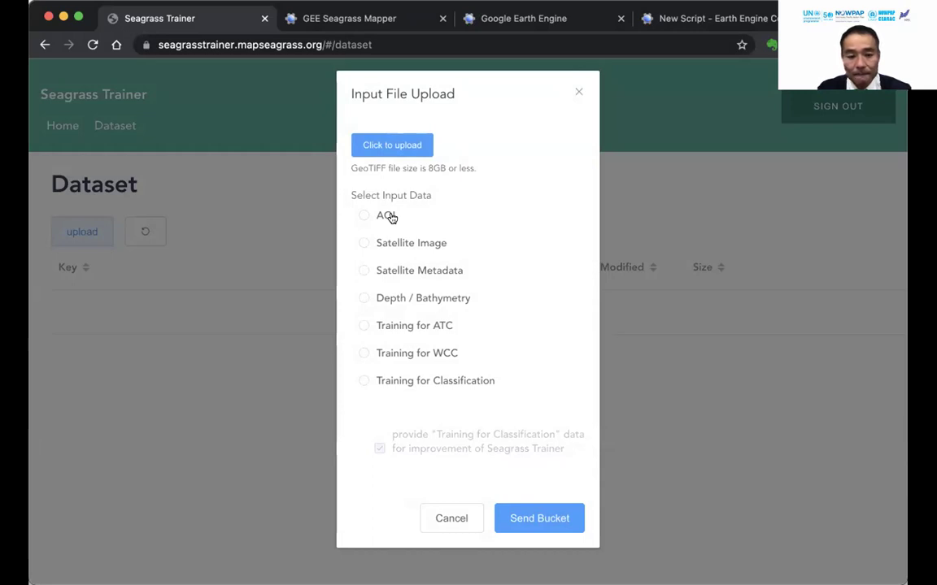
left_click(389, 217)
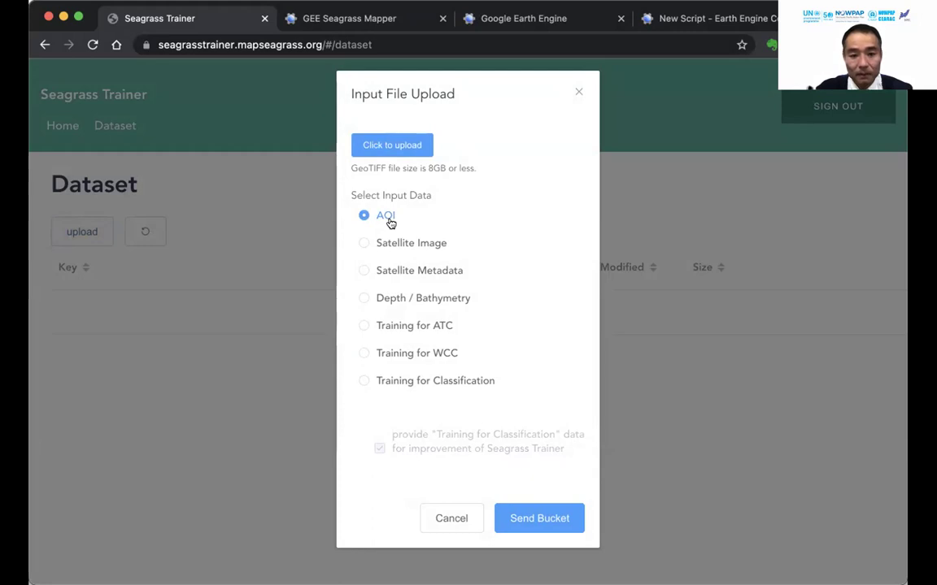
left_click(439, 517)
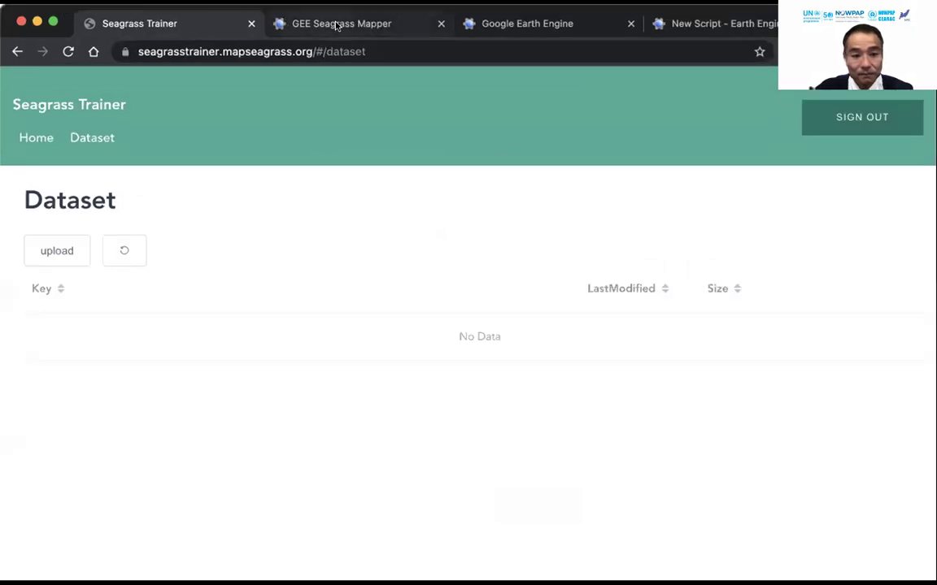
Return to the Seagrass Mapper's four-class map and Total Area by Class chart.
left_click(336, 26)
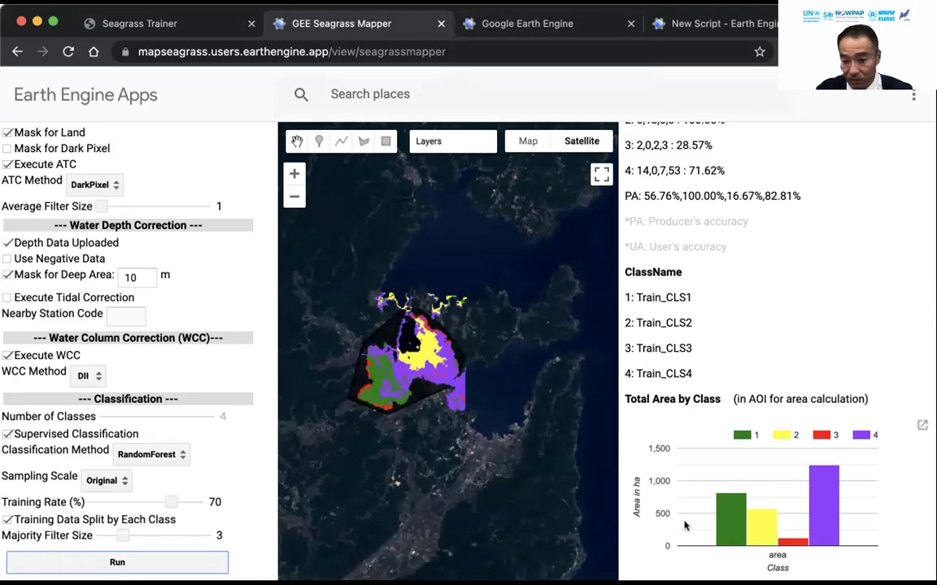
mouse_move(720, 535)
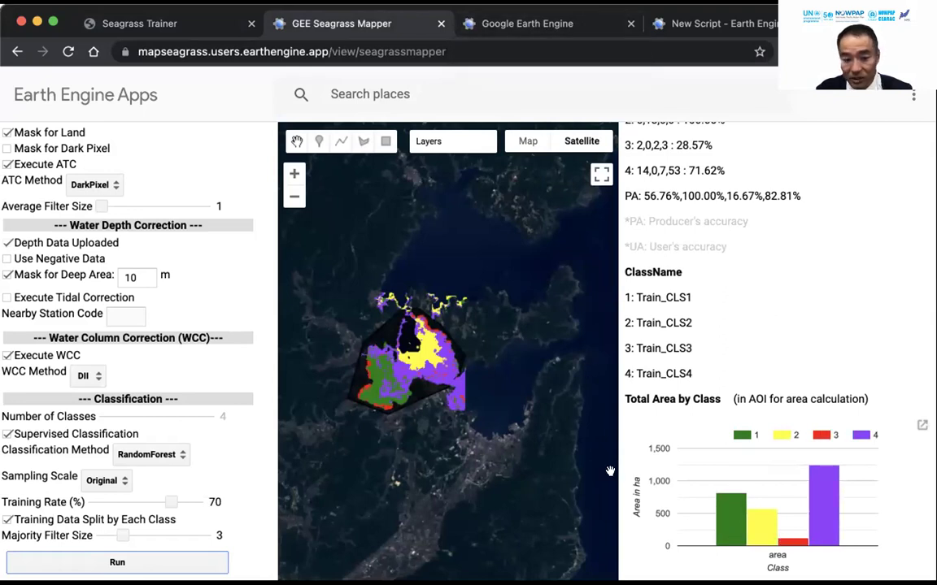
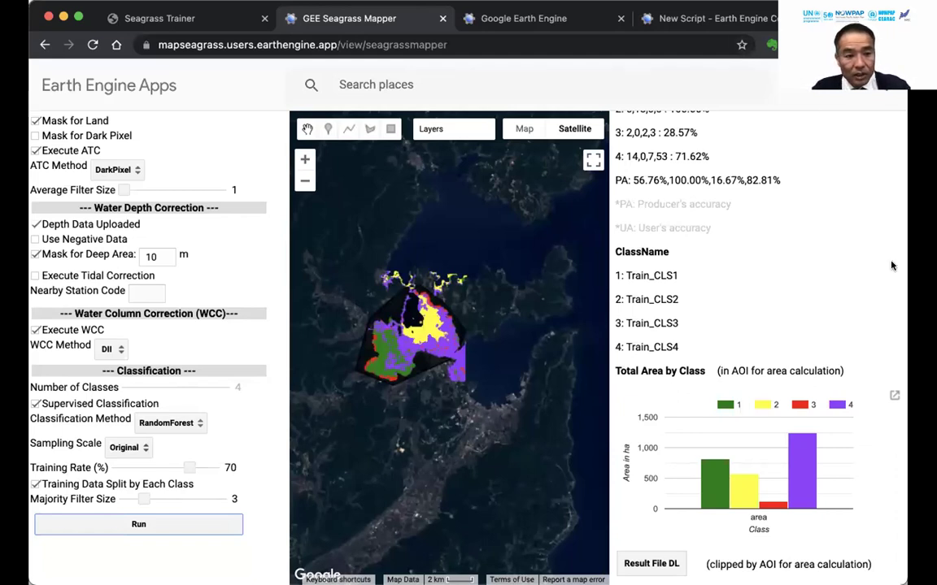
Scroll through the Seagrass Mapper settings panel beside the four-class map and area chart.
scroll(205, 261, "up", 4)
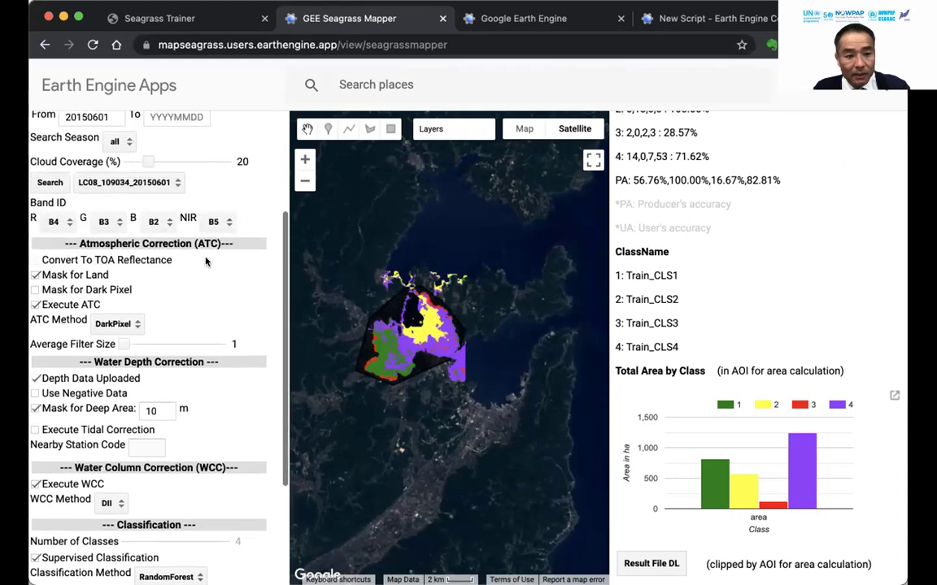
scroll(206, 261, "up", 4)
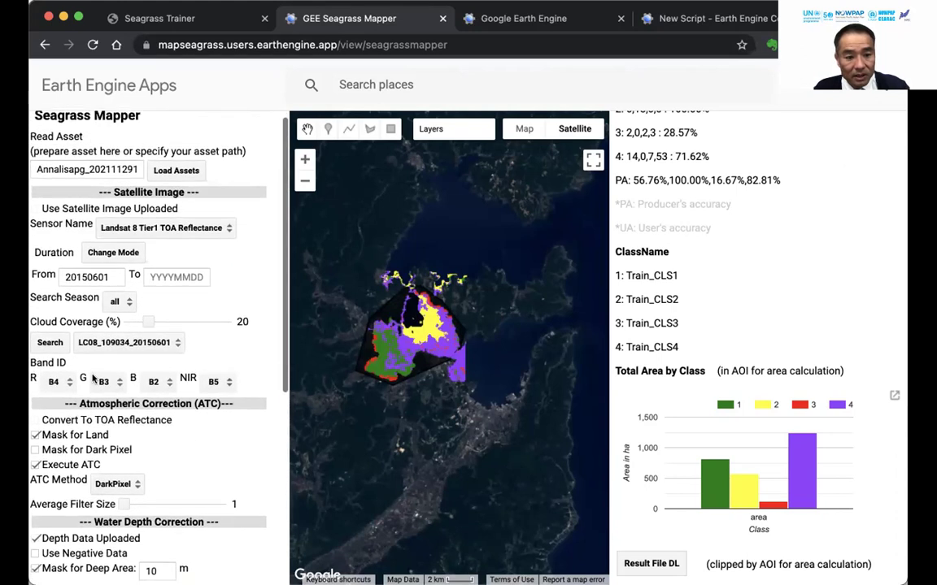
scroll(93, 378, "down", 4)
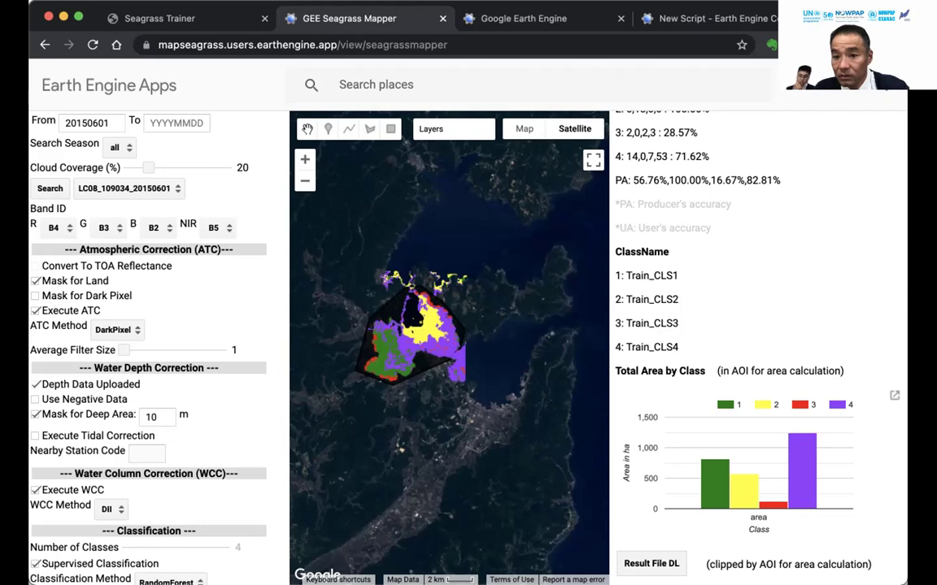
In Seagrass Trainer, go to the home map and open the Analysis Tool's Satellite Image parameters.
left_click(225, 24)
left_click(65, 123)
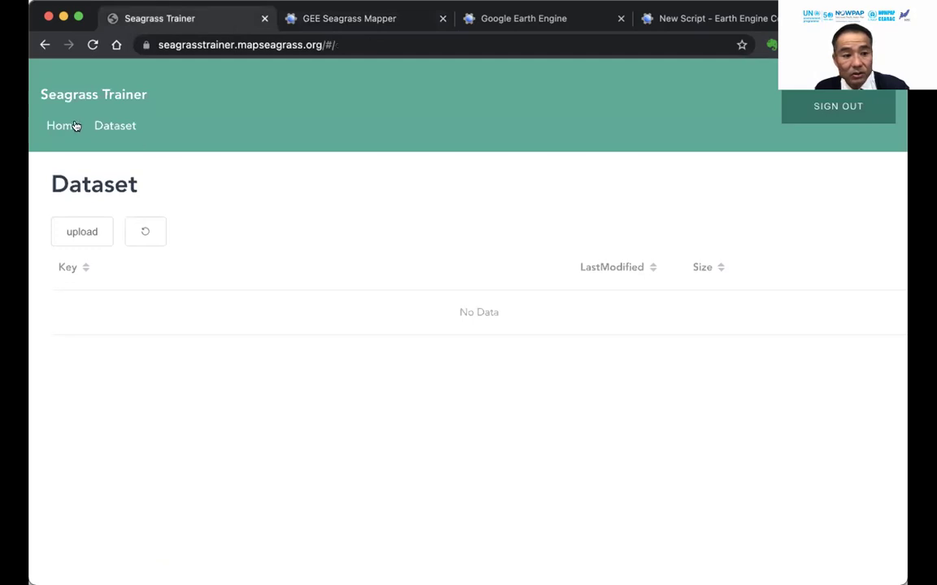
left_click(177, 175)
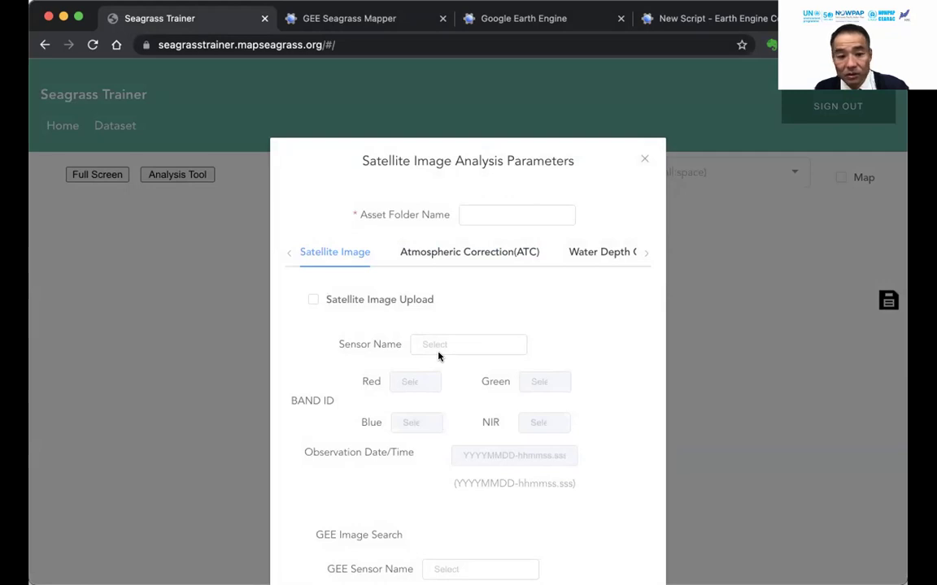
scroll(438, 356, "down", 10)
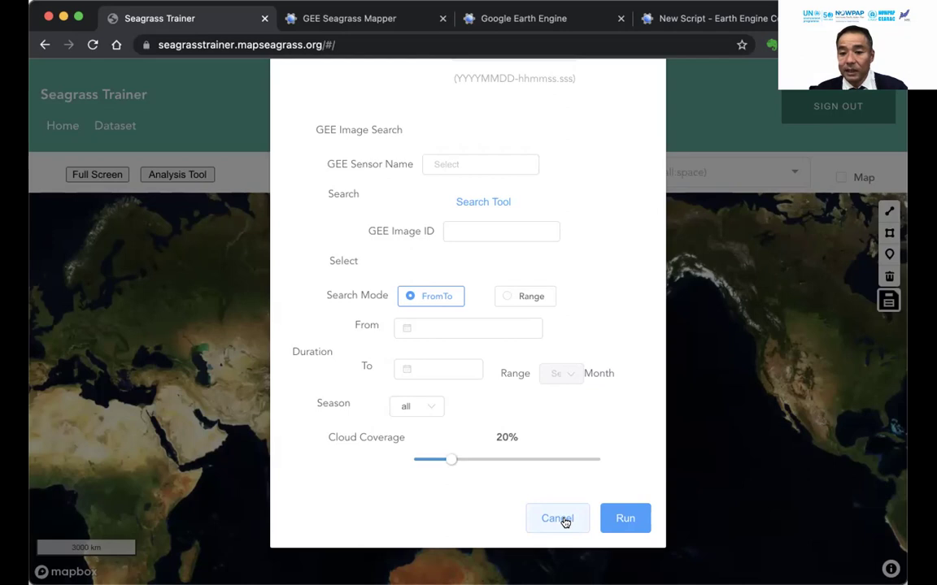
Cancel the parameters dialog and zoom the map into Nanao Bay on the Noto Peninsula.
left_click(564, 520)
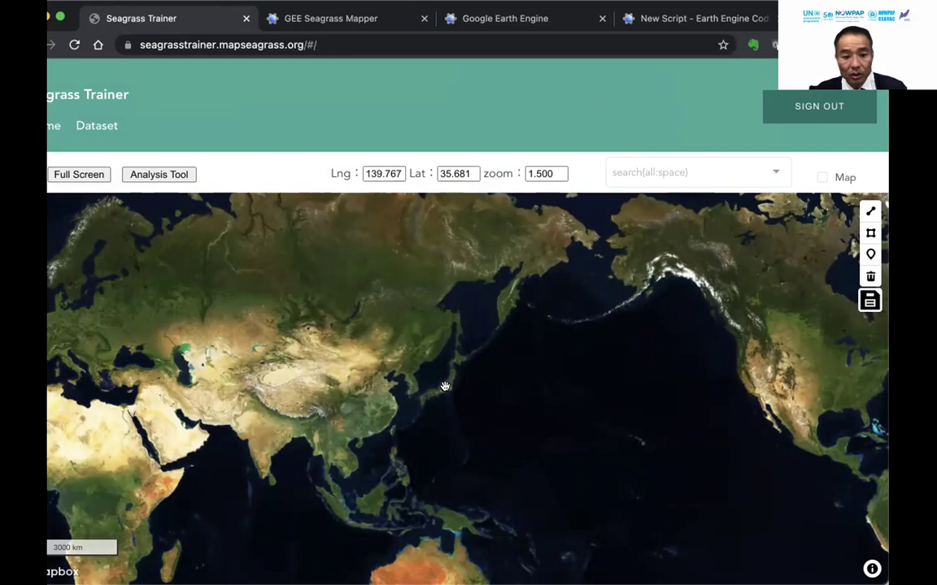
scroll(445, 388, "up", 3)
scroll(428, 376, "up", 4)
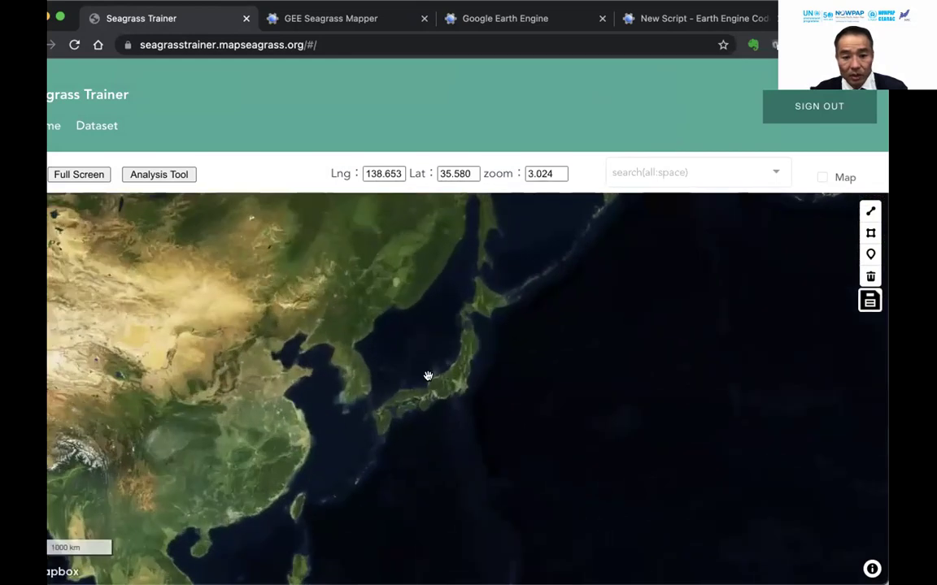
scroll(428, 375, "up", 1)
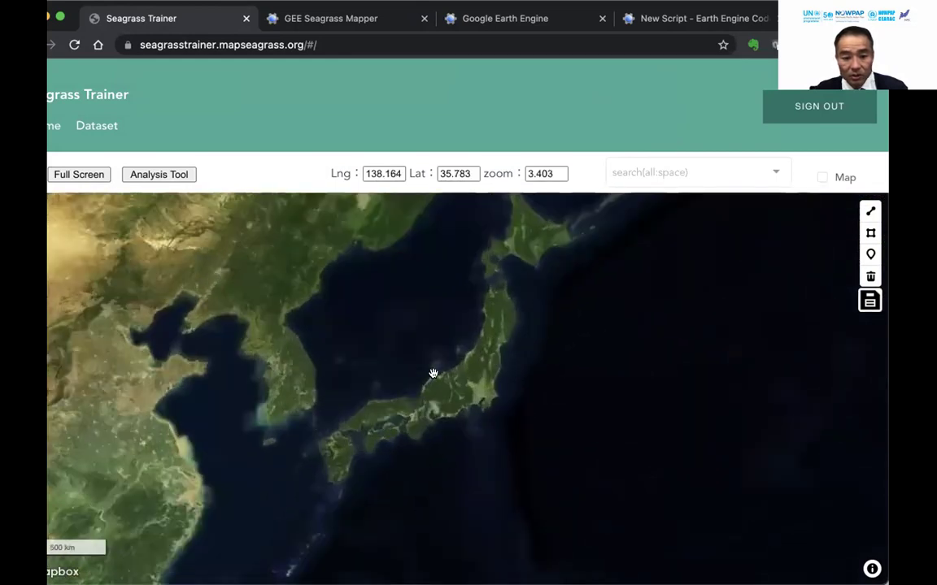
scroll(432, 374, "up", 3)
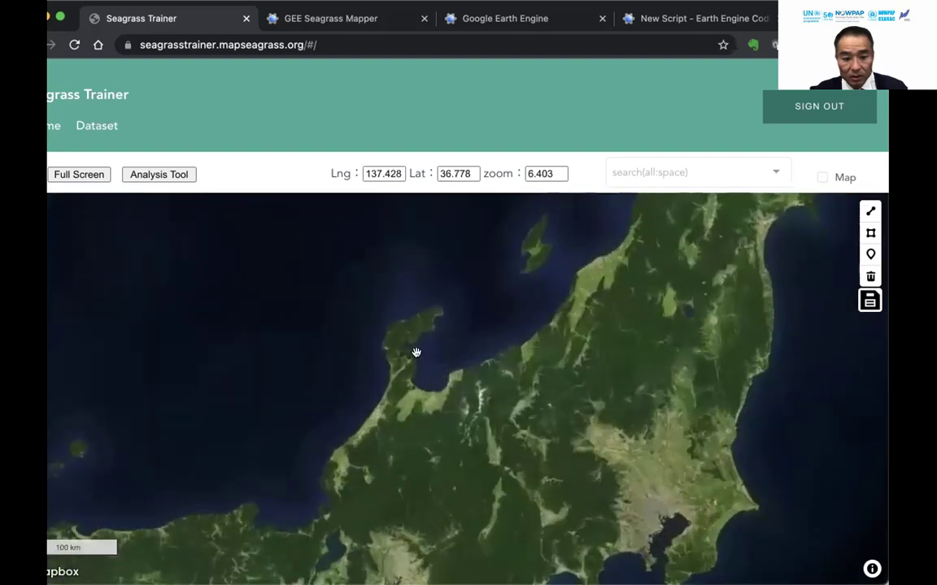
scroll(415, 351, "up", 1)
scroll(392, 351, "up", 1)
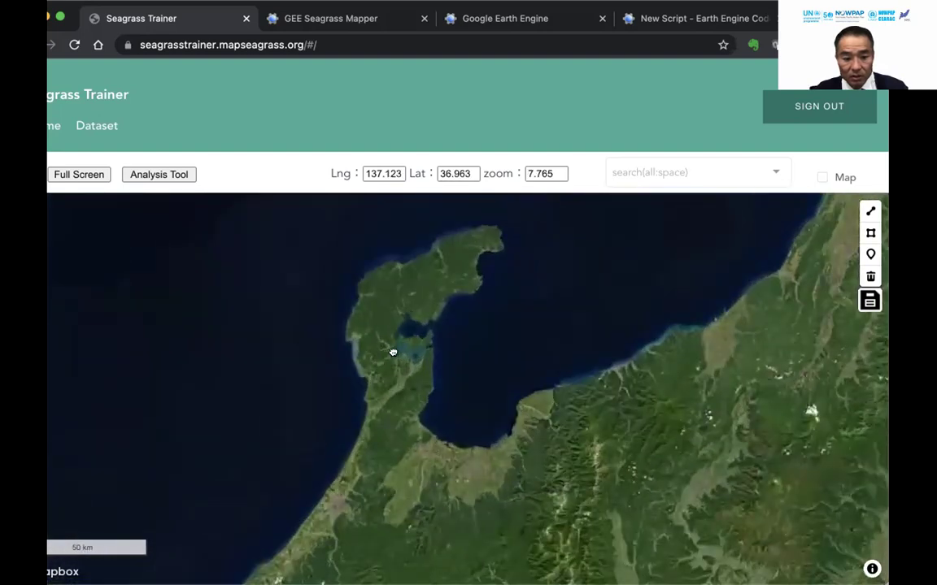
scroll(393, 352, "up", 1)
scroll(393, 352, "up", 1)
scroll(389, 362, "up", 2)
scroll(376, 384, "up", 1)
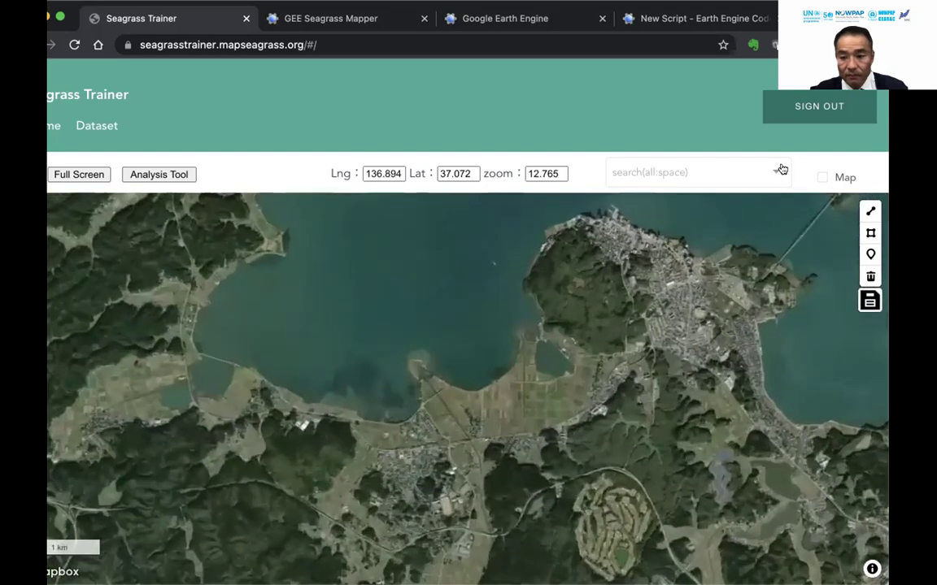
Outline a small training polygon in Nanao Bay and save it as Train_CLS1.
left_click_drag(367, 378, 356, 373)
left_click(350, 369)
left_click(357, 365)
left_click(366, 368)
double_click(363, 373)
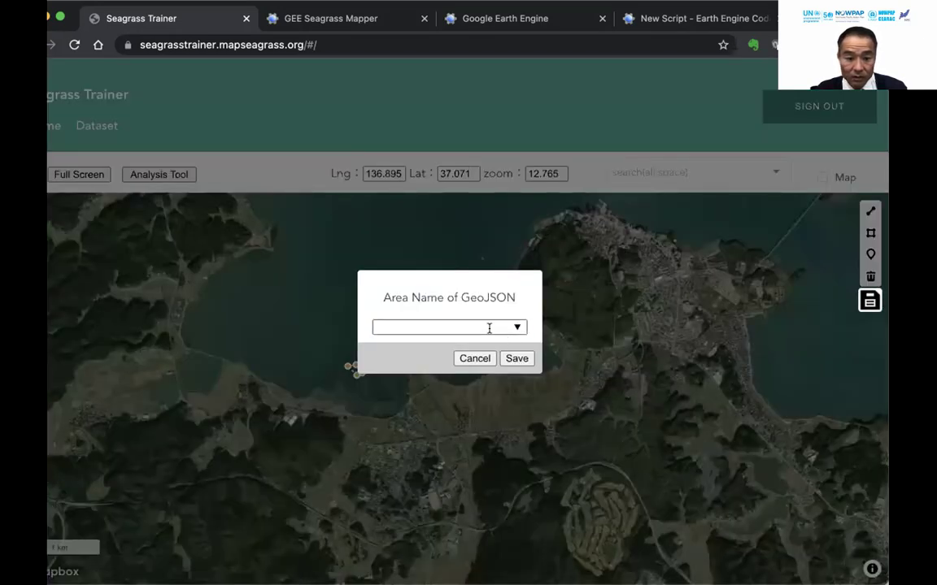
left_click(492, 328)
left_click(436, 134)
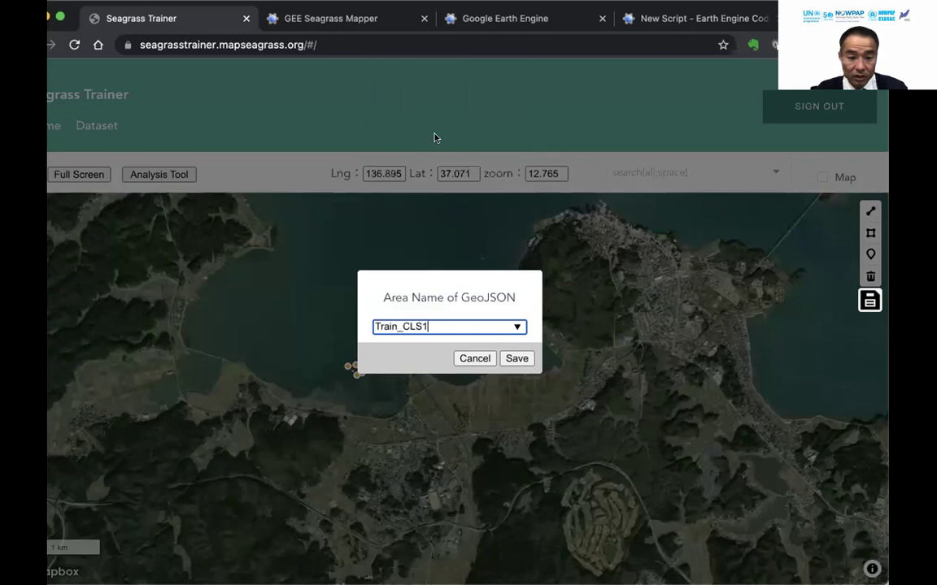
left_click(520, 359)
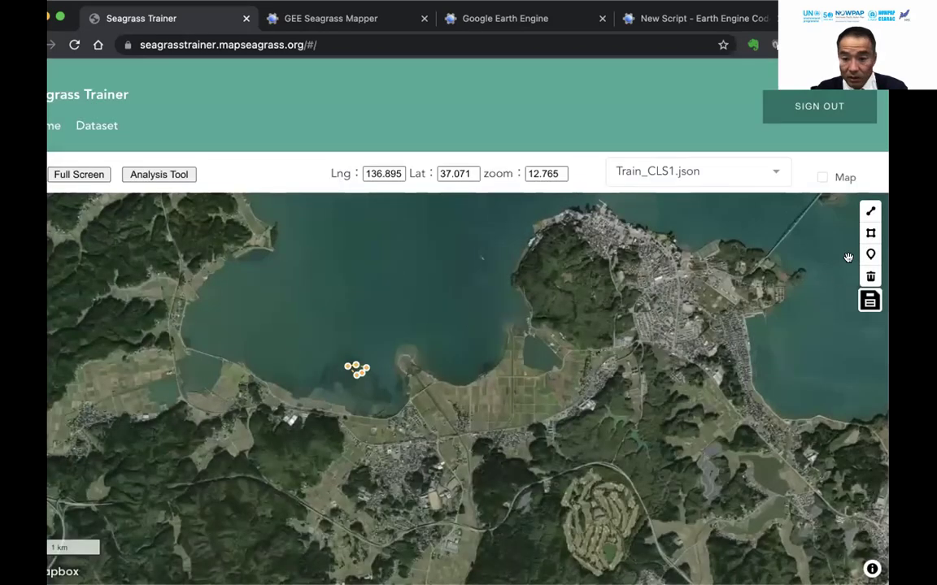
Draw a second training polygon in the bay and save both to Train_CLS1.json.
left_click(324, 376)
left_click(334, 368)
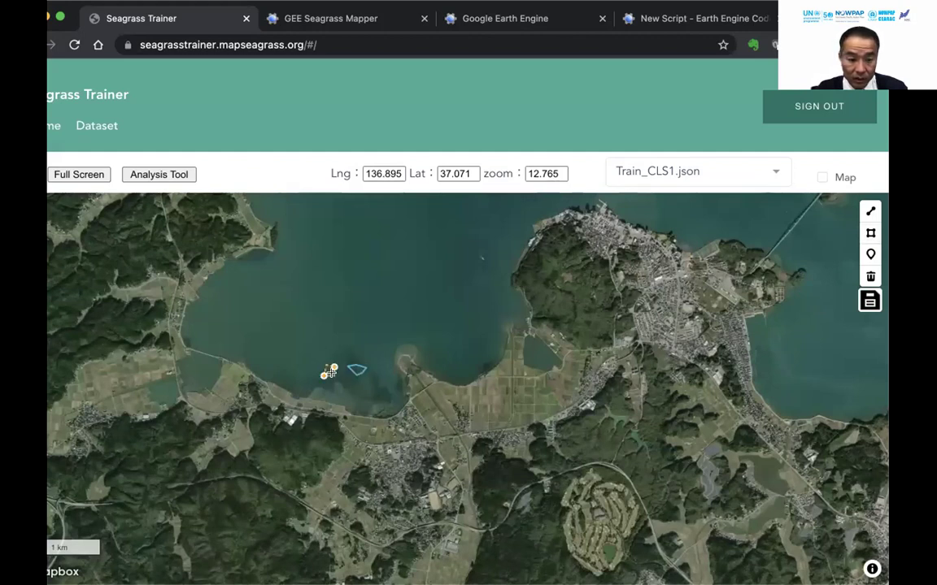
left_click(325, 367)
left_click(330, 376)
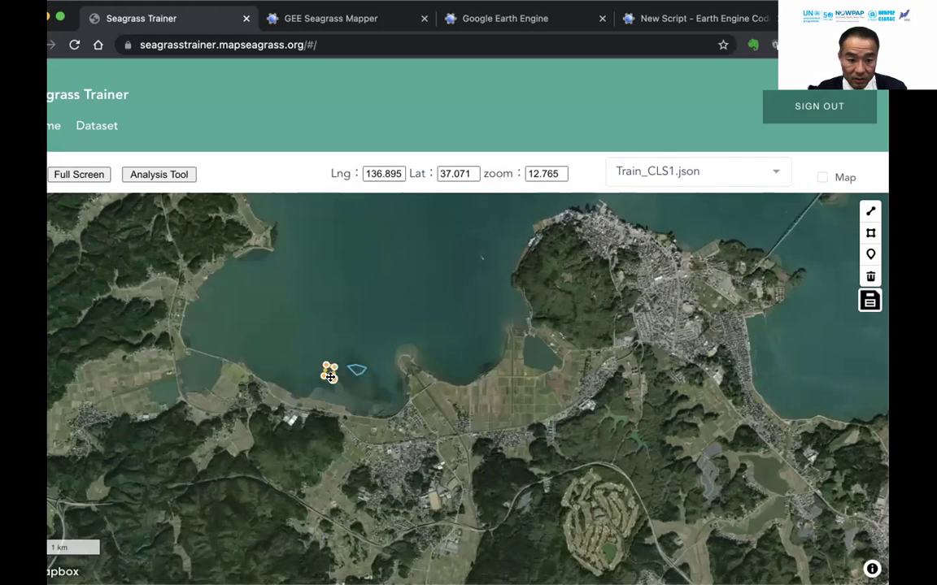
left_click(869, 303)
left_click(472, 319)
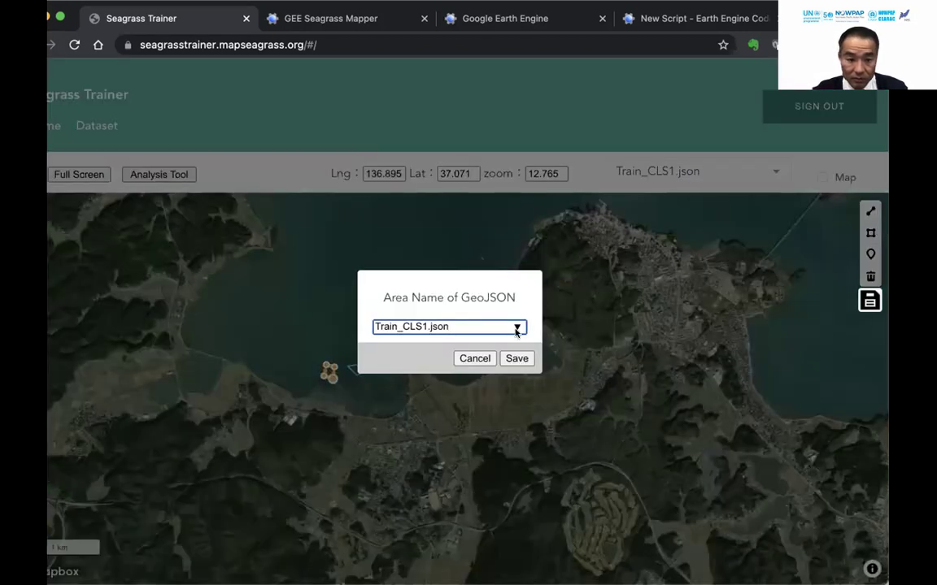
left_click(517, 359)
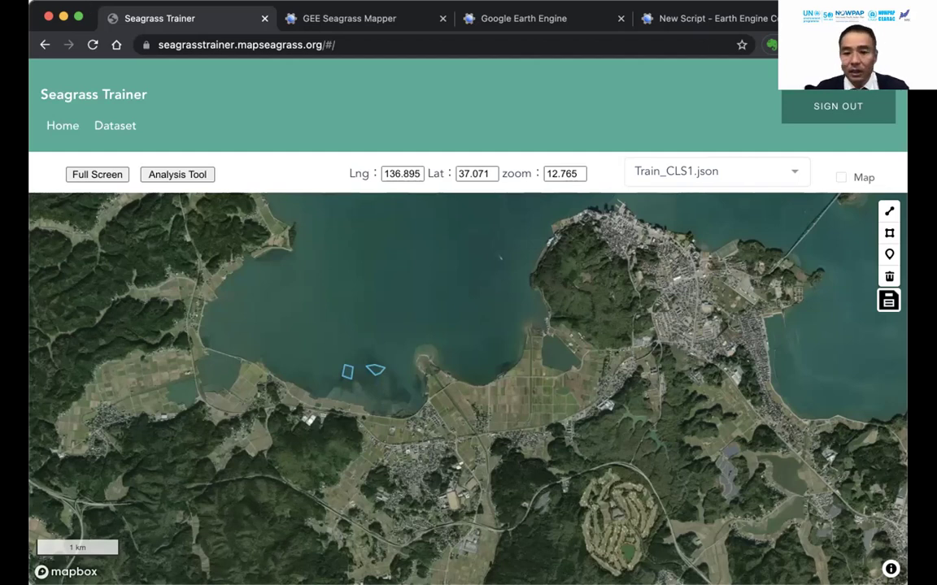
Switch to the Google Earth Engine Code Editor tab.
left_click(713, 18)
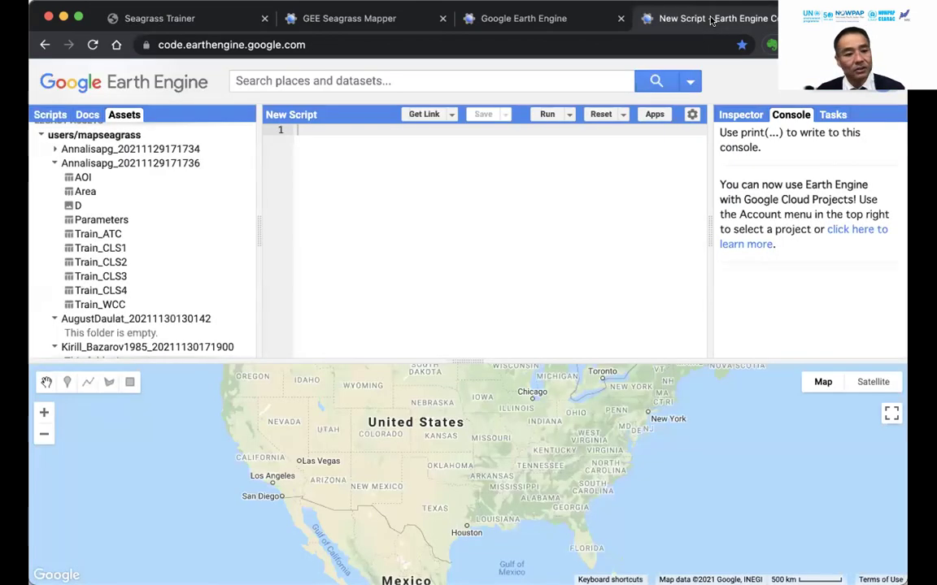
Collapse the three expanded user folders in Assets and scroll through the asset list.
left_click(53, 163)
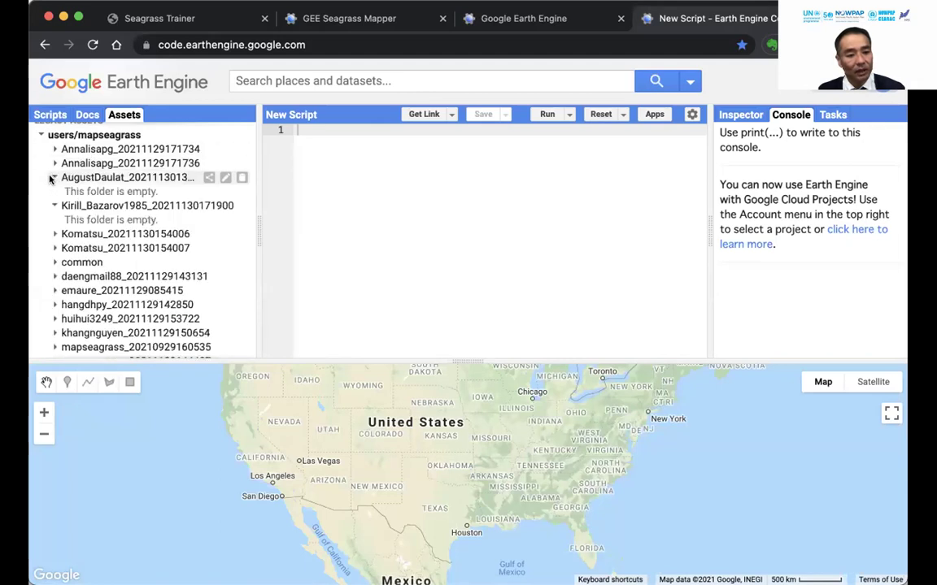
left_click(51, 181)
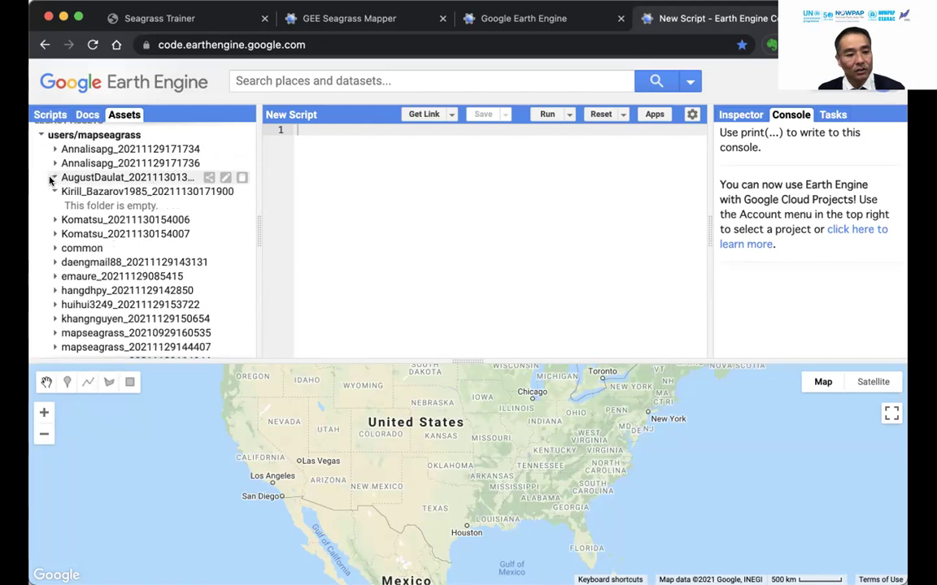
left_click(52, 191)
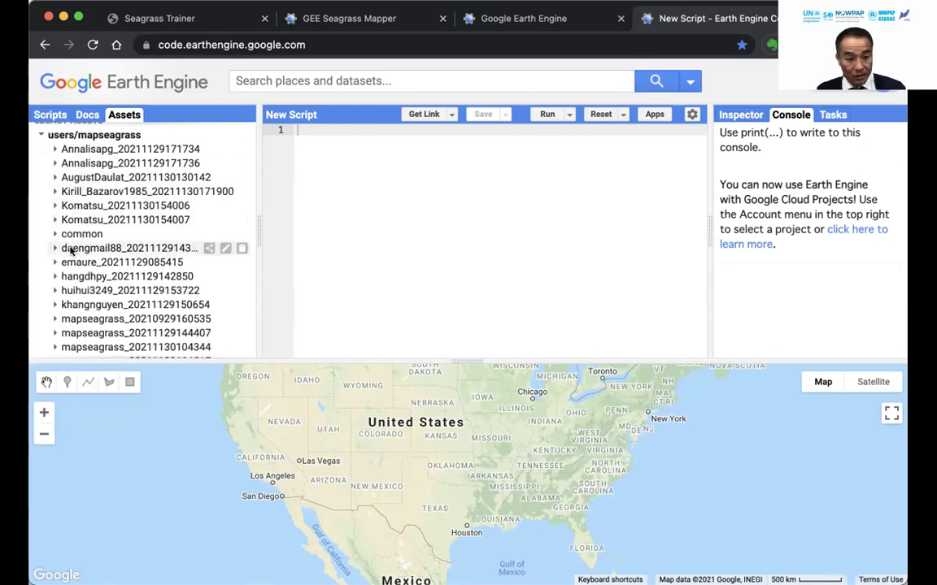
scroll(70, 251, "down", 2)
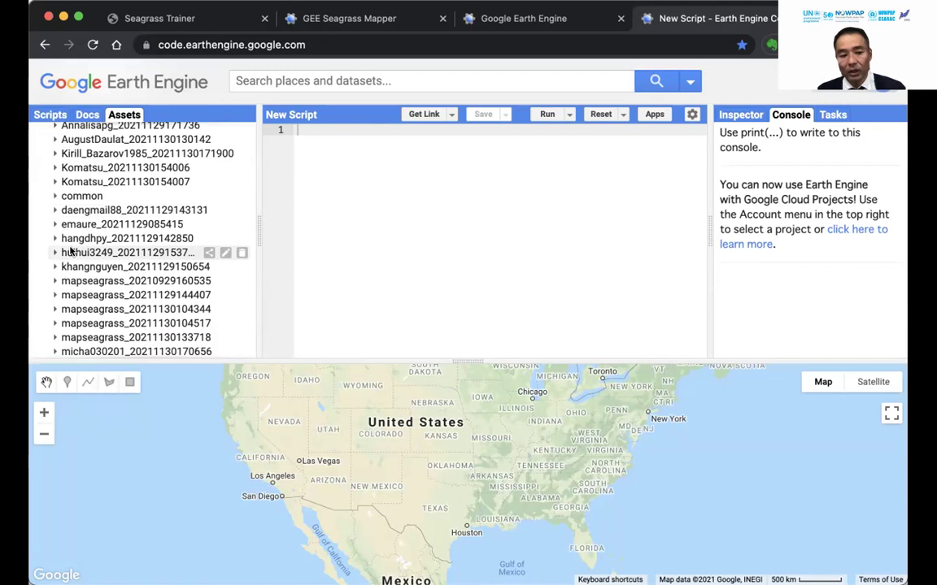
scroll(70, 251, "down", 20)
scroll(71, 252, "down", 10)
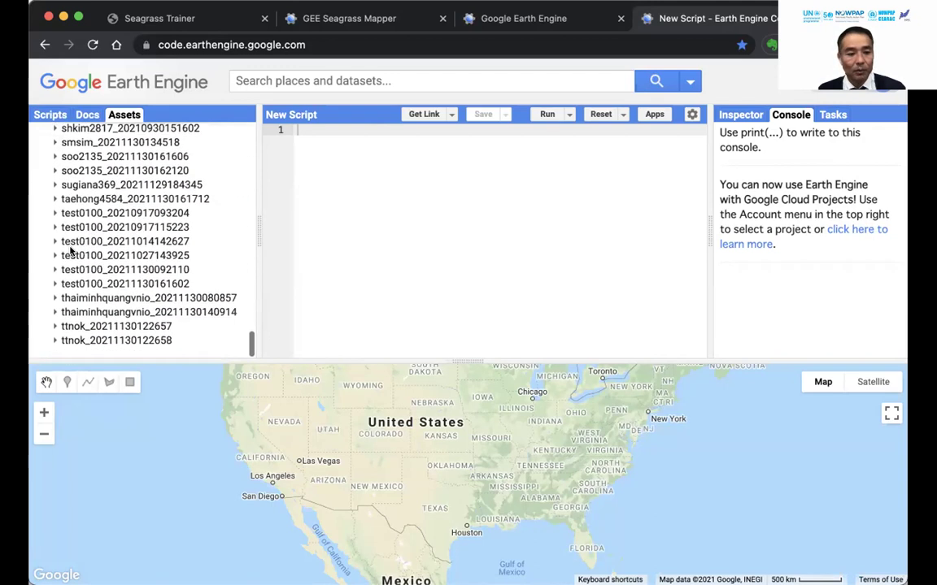
scroll(71, 251, "up", 4)
scroll(71, 251, "up", 5)
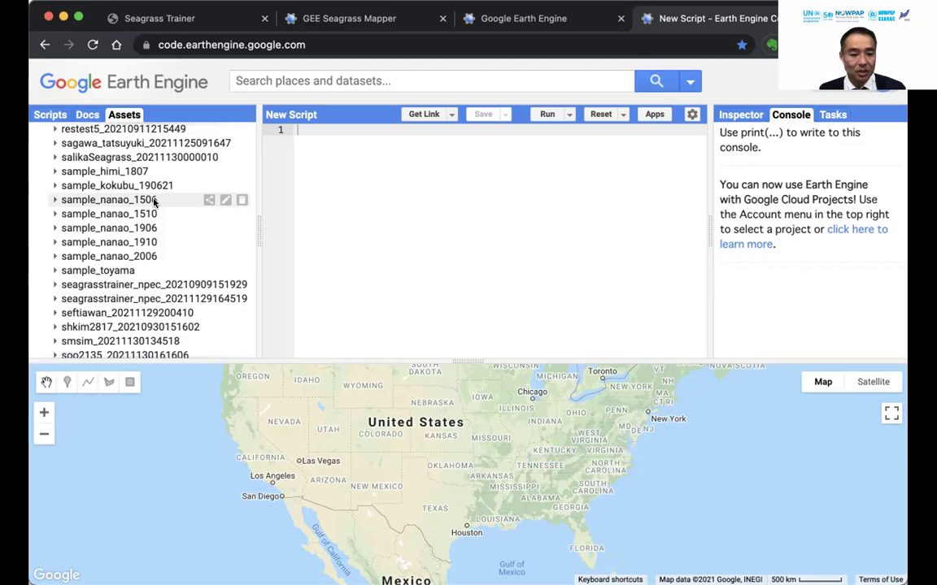
Review the shared asset folders, then return to the Seagrass Trainer map page.
scroll(154, 201, "up", 5)
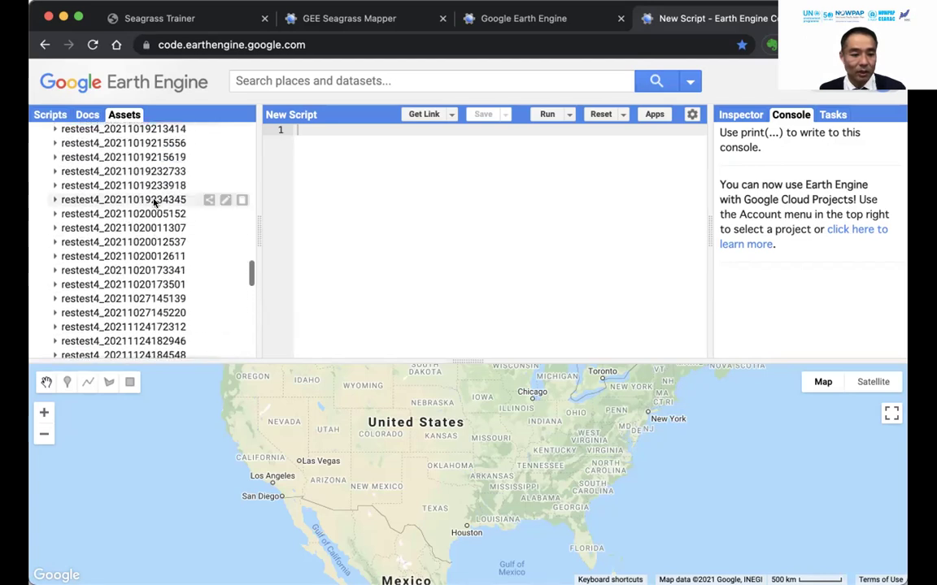
scroll(154, 202, "down", 10)
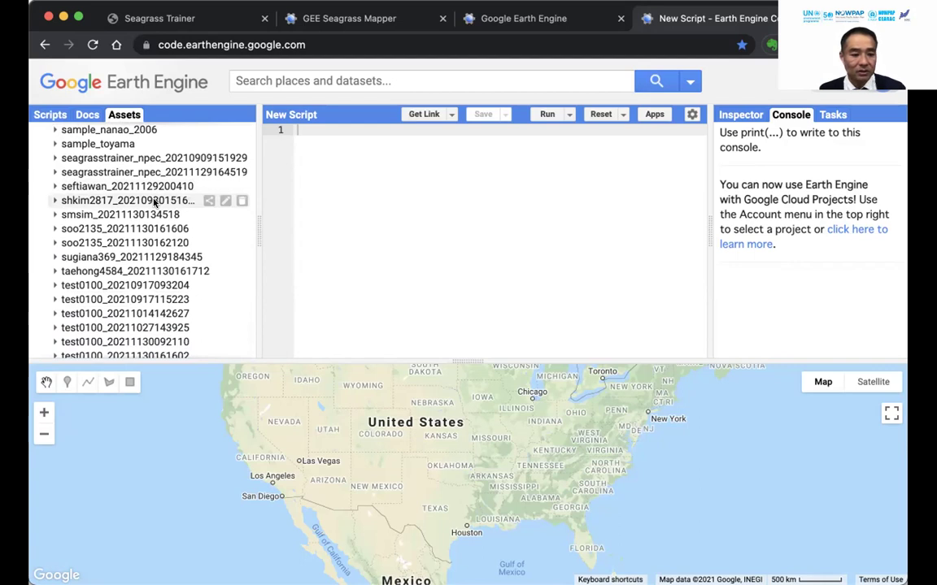
scroll(154, 202, "up", 5)
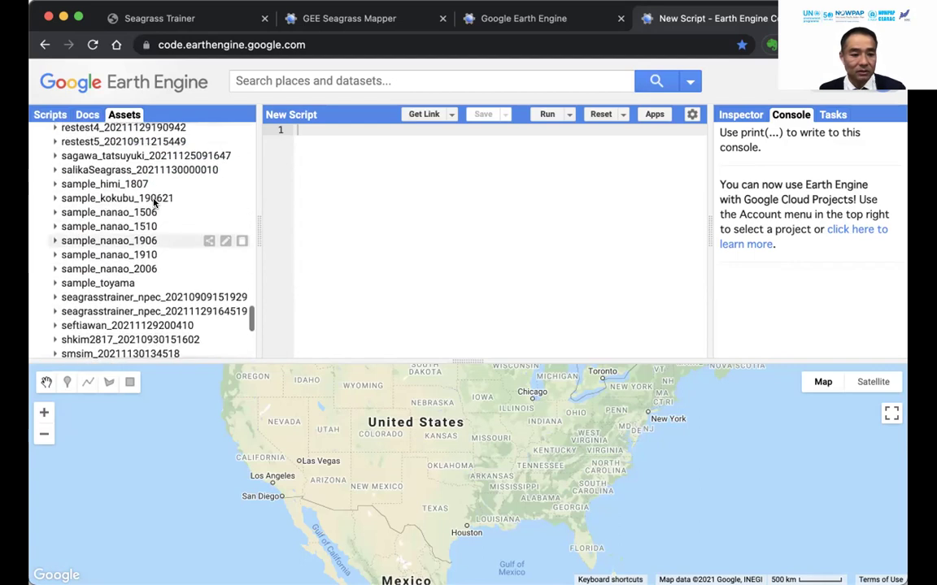
scroll(154, 202, "up", 8)
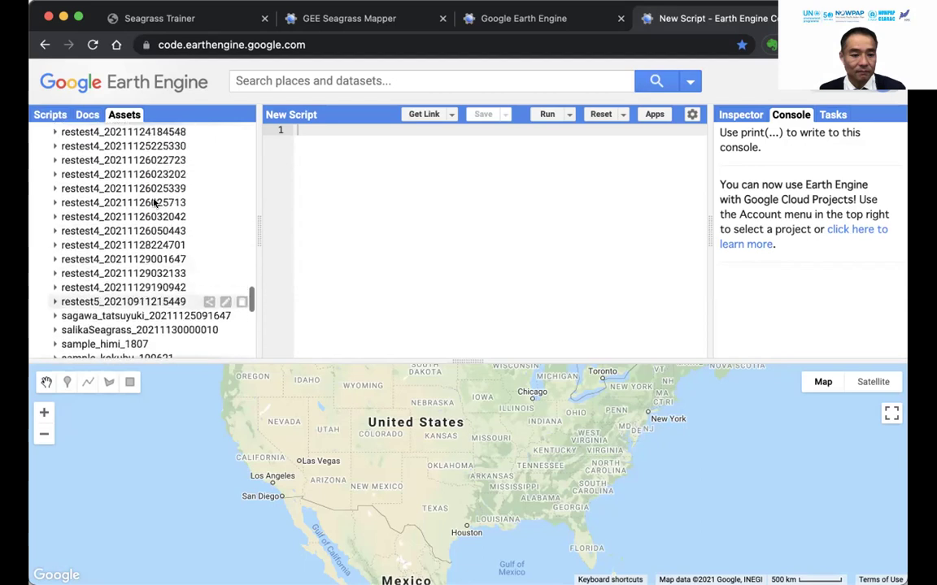
scroll(154, 203, "up", 10)
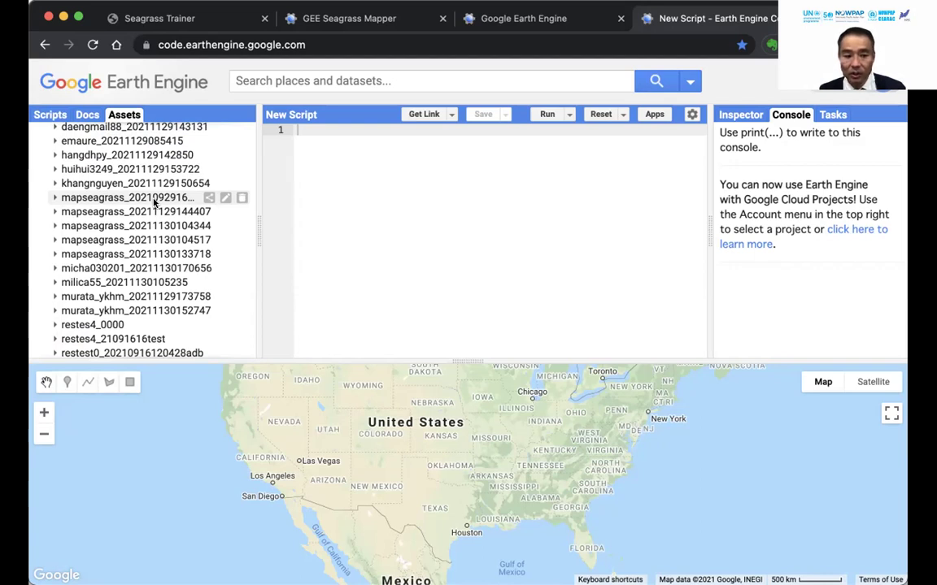
left_click(202, 17)
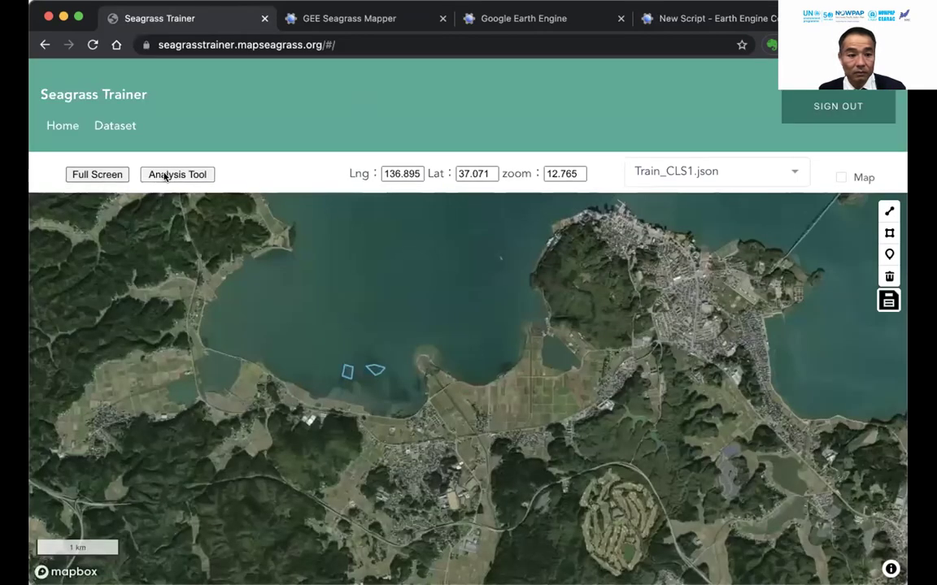
left_click(176, 174)
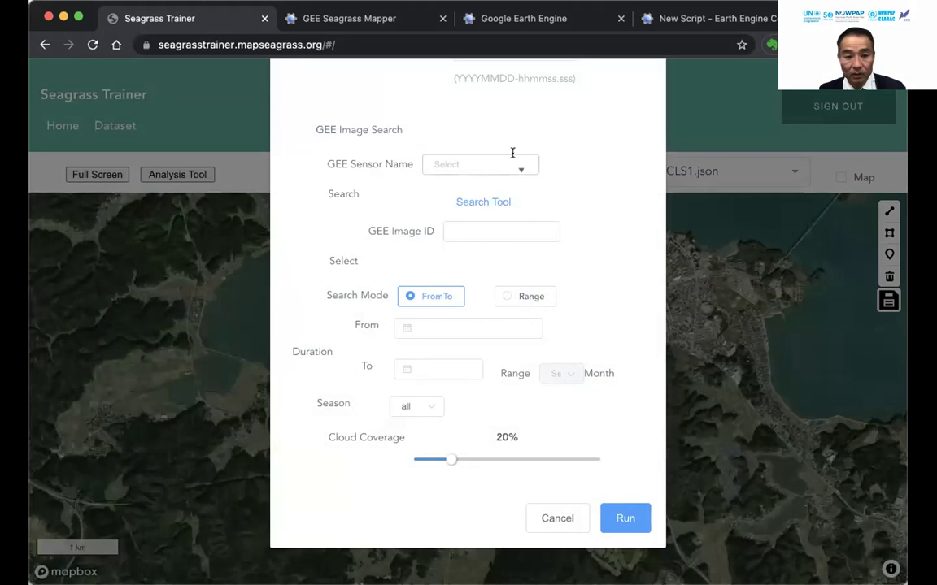
scroll(512, 153, "up", 5)
left_click_drag(561, 215, 583, 225)
left_click(491, 210)
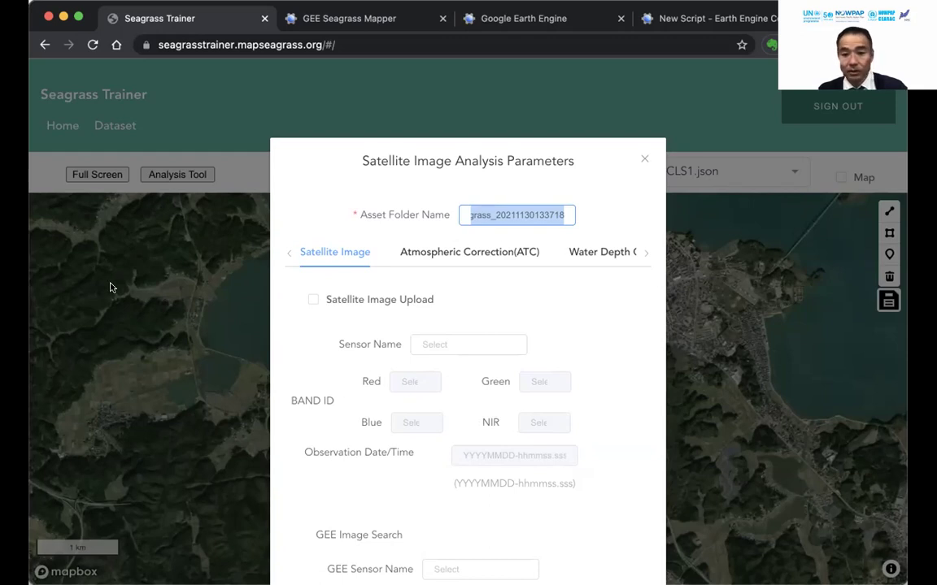
left_click(644, 158)
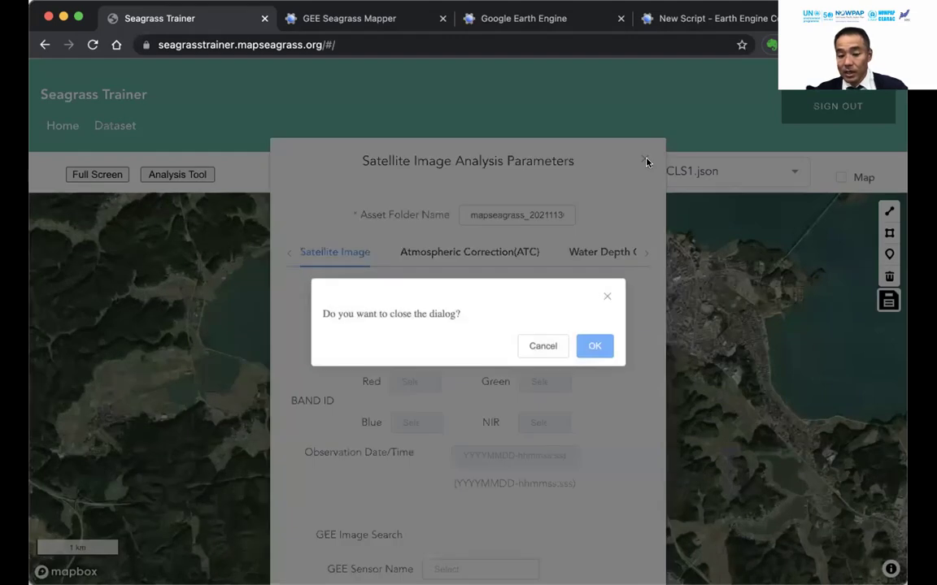
left_click(541, 346)
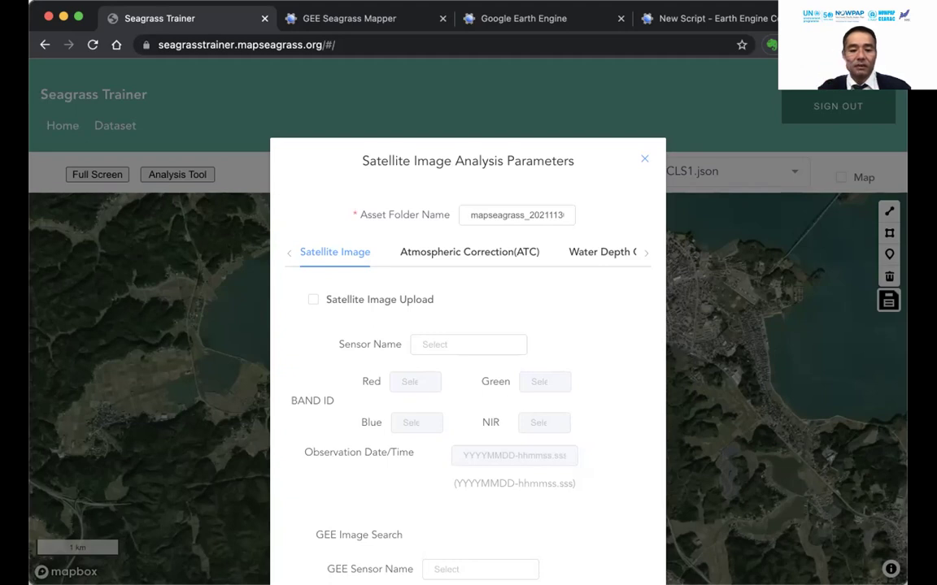
left_click(470, 214)
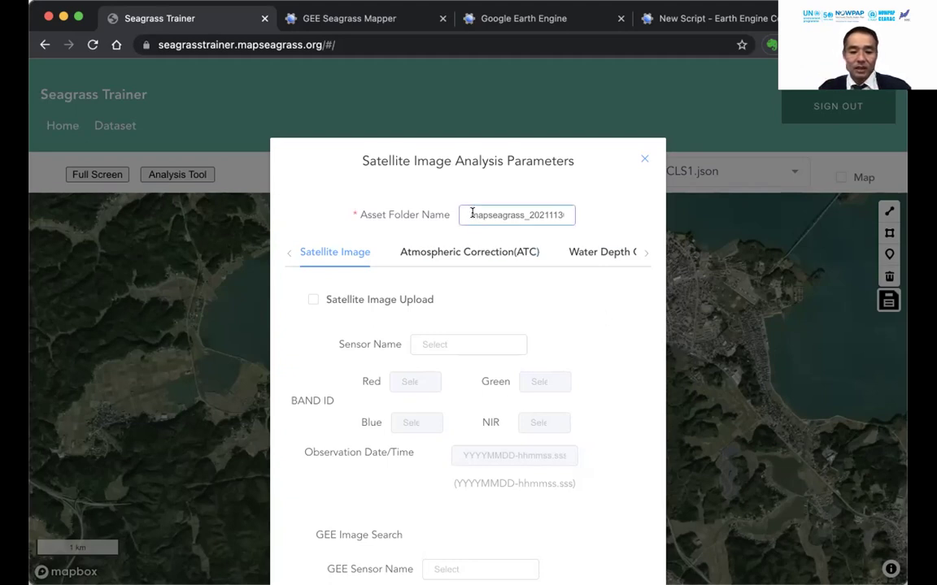
left_click_drag(472, 214, 571, 215)
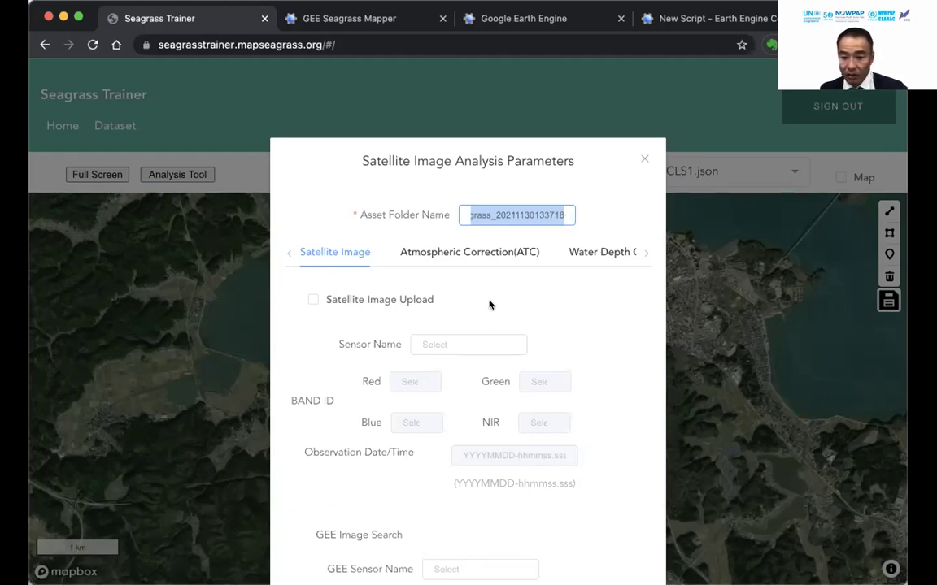
scroll(422, 368, "down", 2)
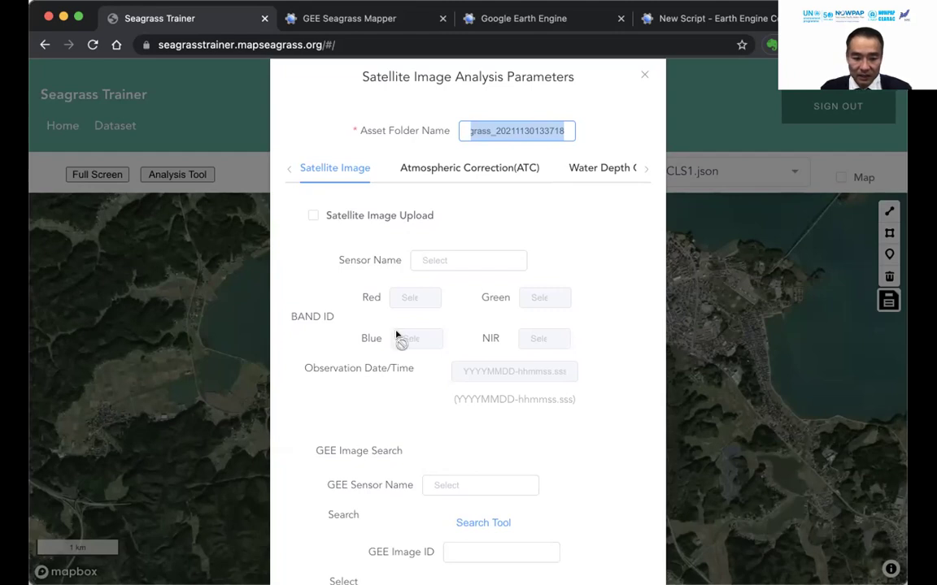
scroll(397, 338, "down", 5)
scroll(398, 333, "down", 4)
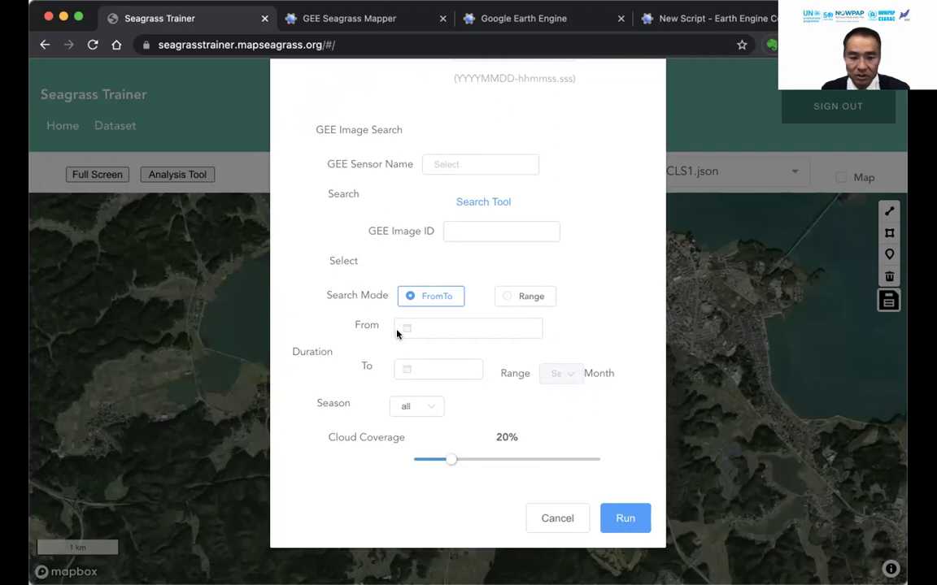
scroll(438, 273, "up", 5)
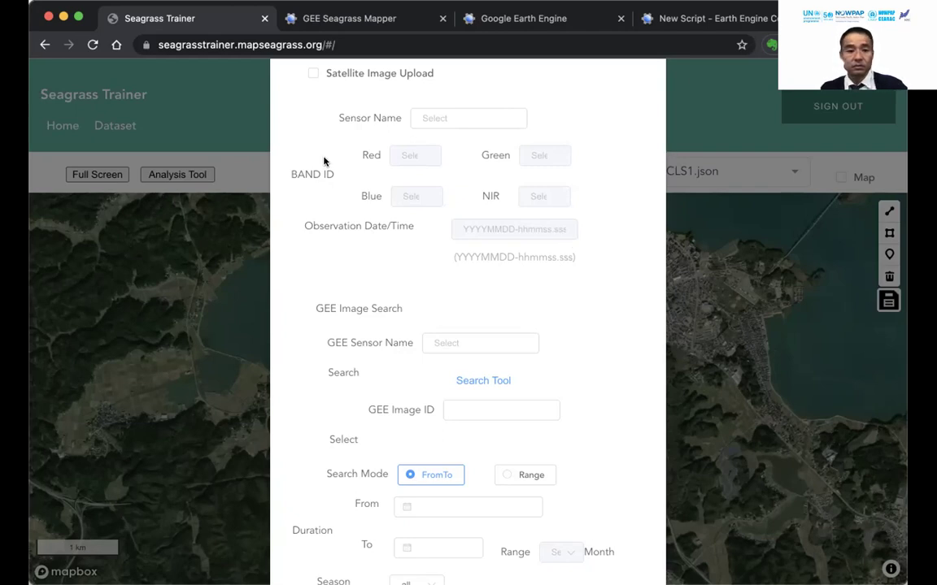
left_click(211, 130)
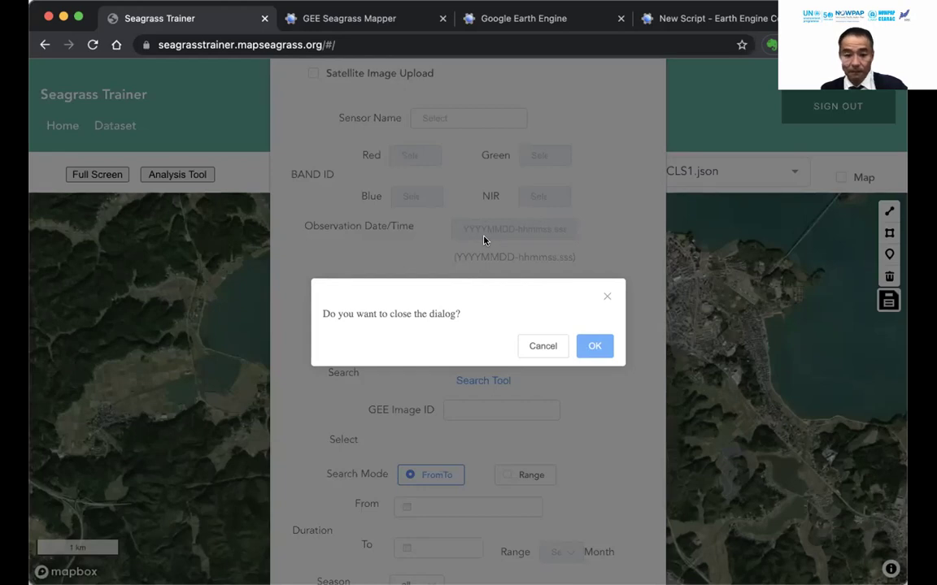
left_click(537, 349)
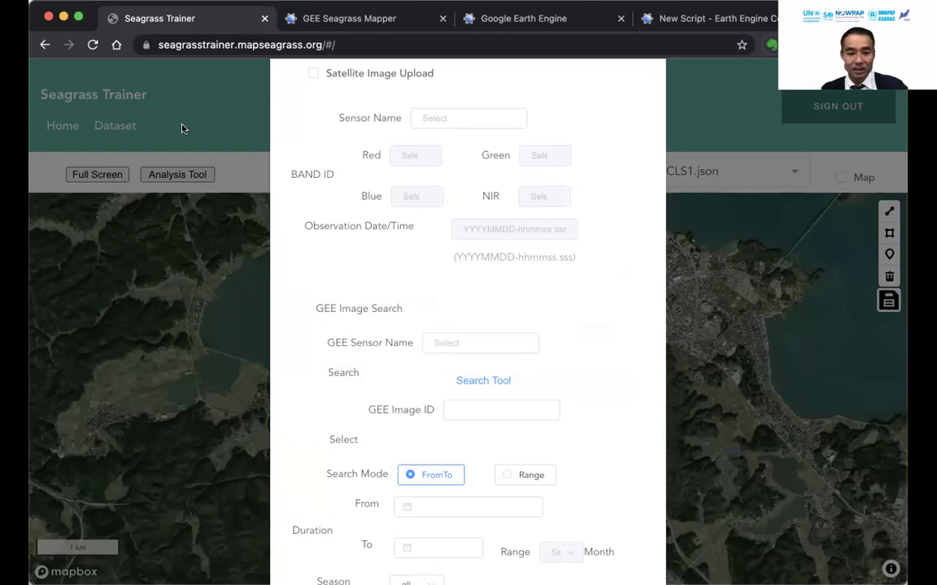
Select the asset path in Seagrass Mapper, then switch to the Google Earth Engine homepage.
left_click(340, 11)
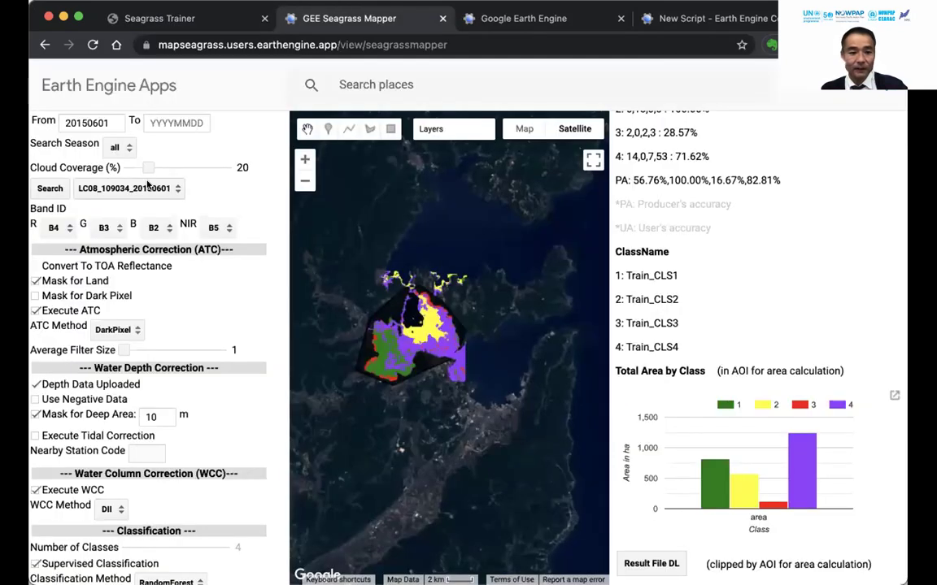
scroll(148, 186, "up", 3)
left_click(138, 179)
mouse_move(139, 179)
left_mouse_down()
mouse_move(38, 179)
mouse_move(135, 178)
left_mouse_up()
left_click(38, 179)
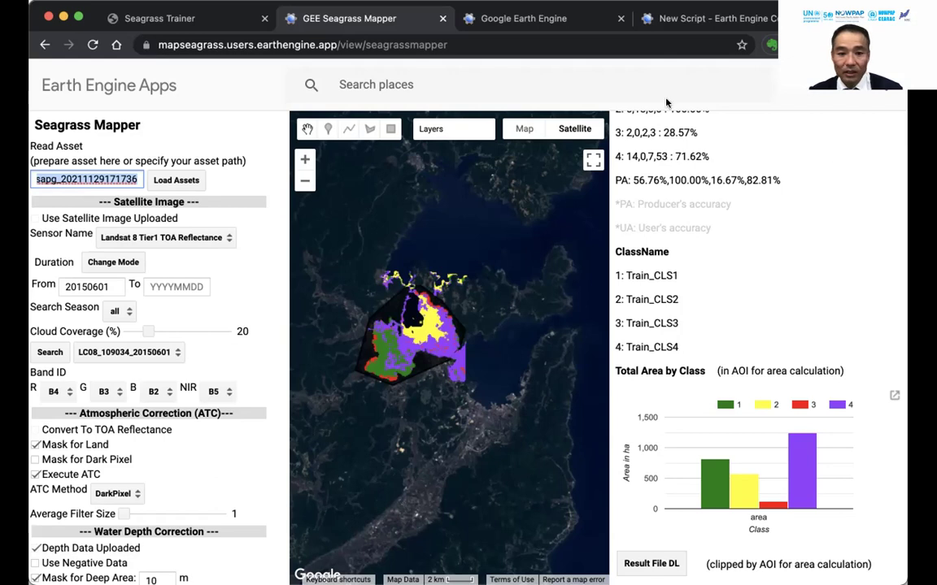
left_click(650, 94)
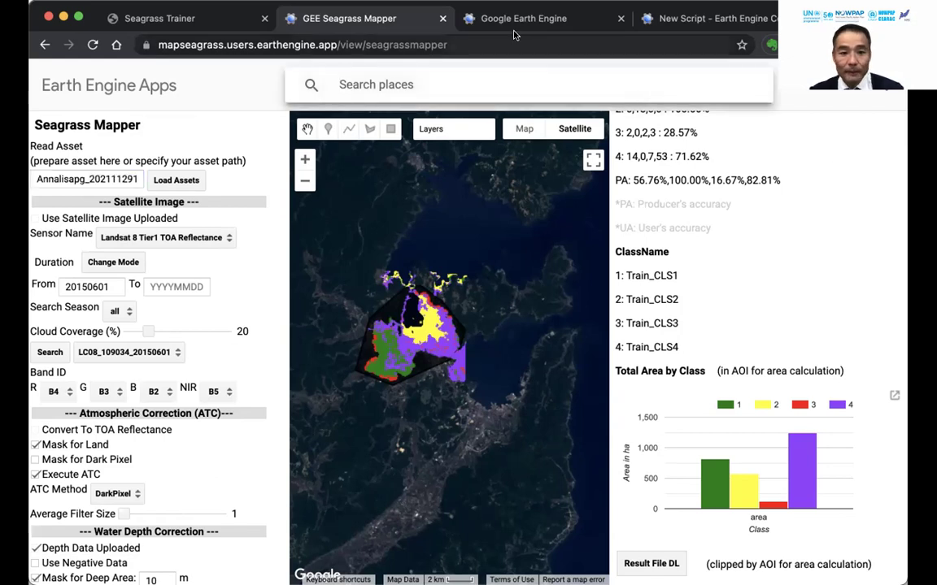
left_click(506, 22)
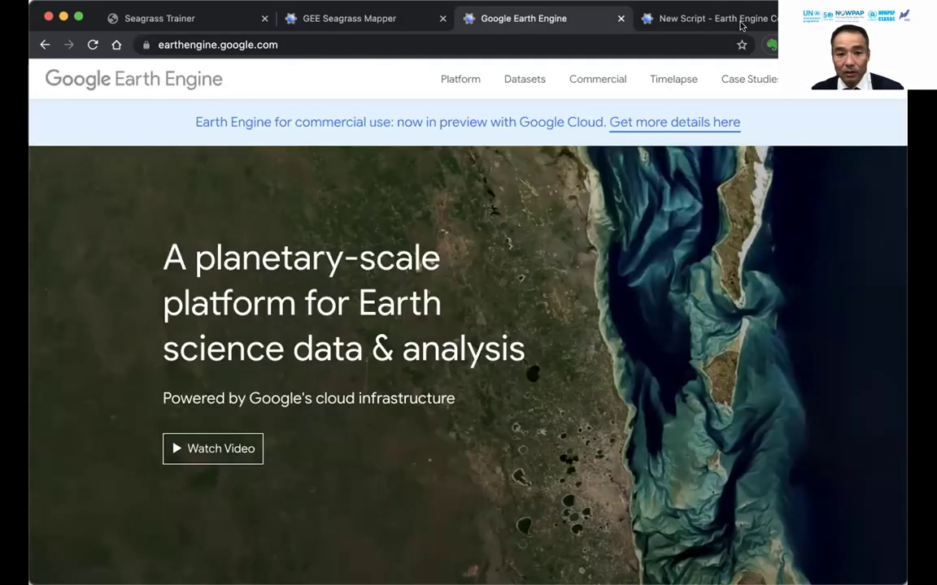